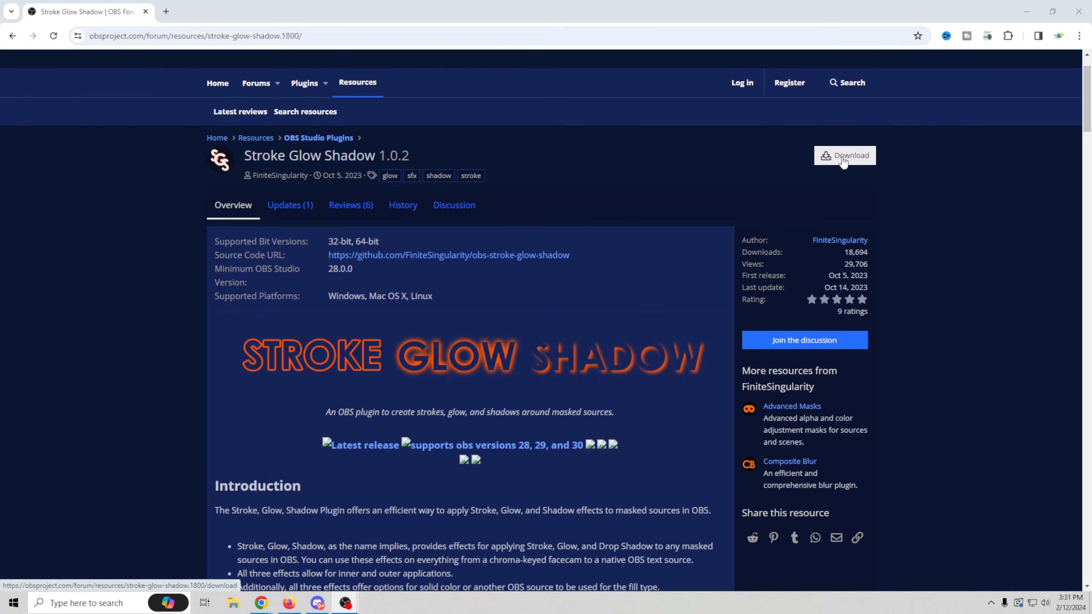
- Download obs-stroke-glow-shadow-1.0.2-windows-installer.zip and extract all its contents in the Downloads folder
left_click(843, 160)
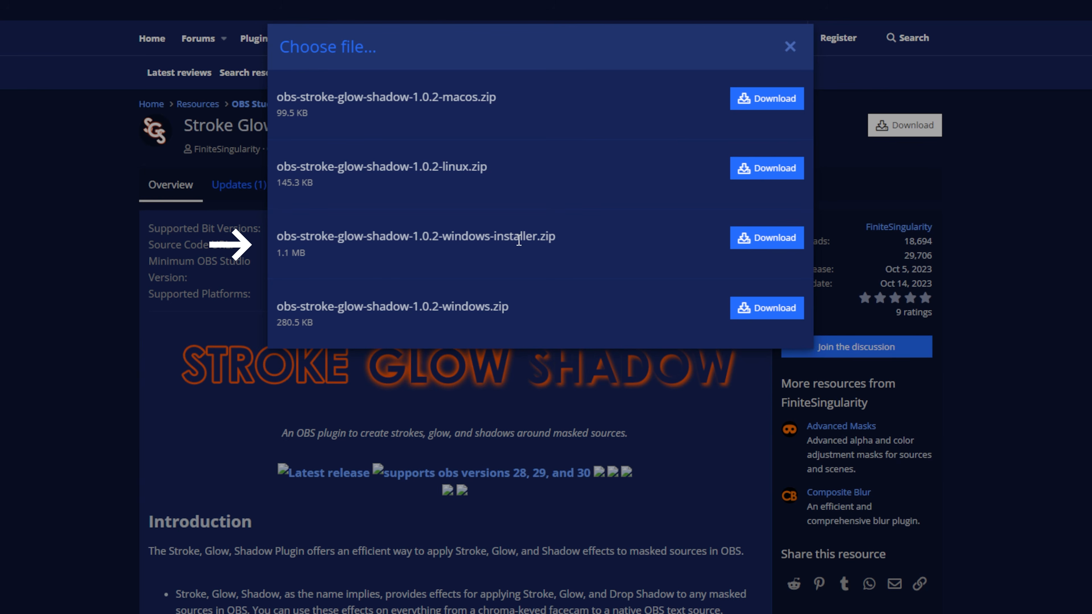
left_click(758, 240)
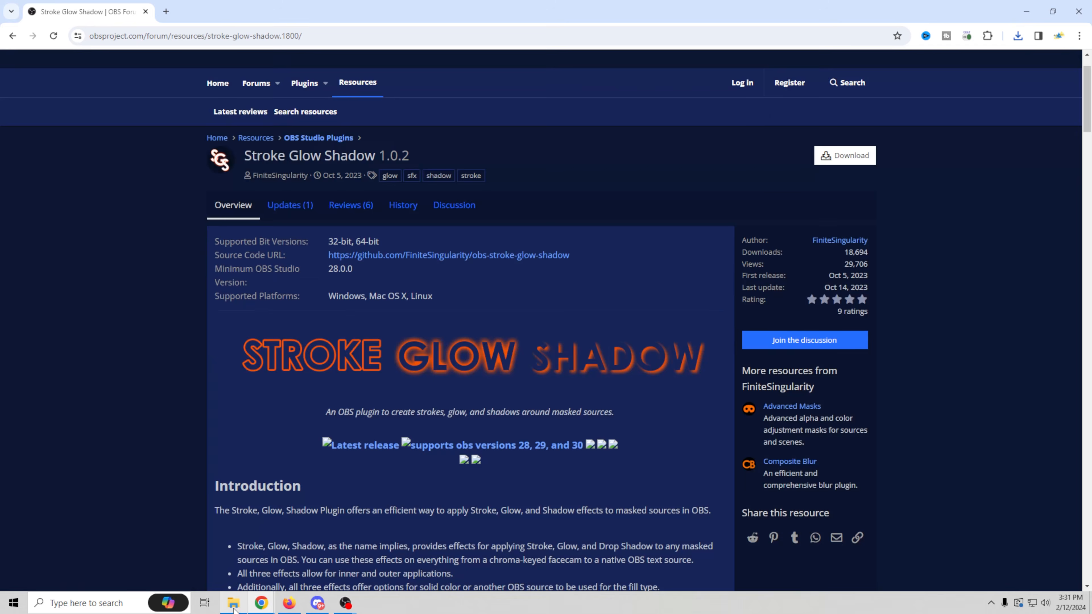
left_click(233, 603)
left_click(332, 240)
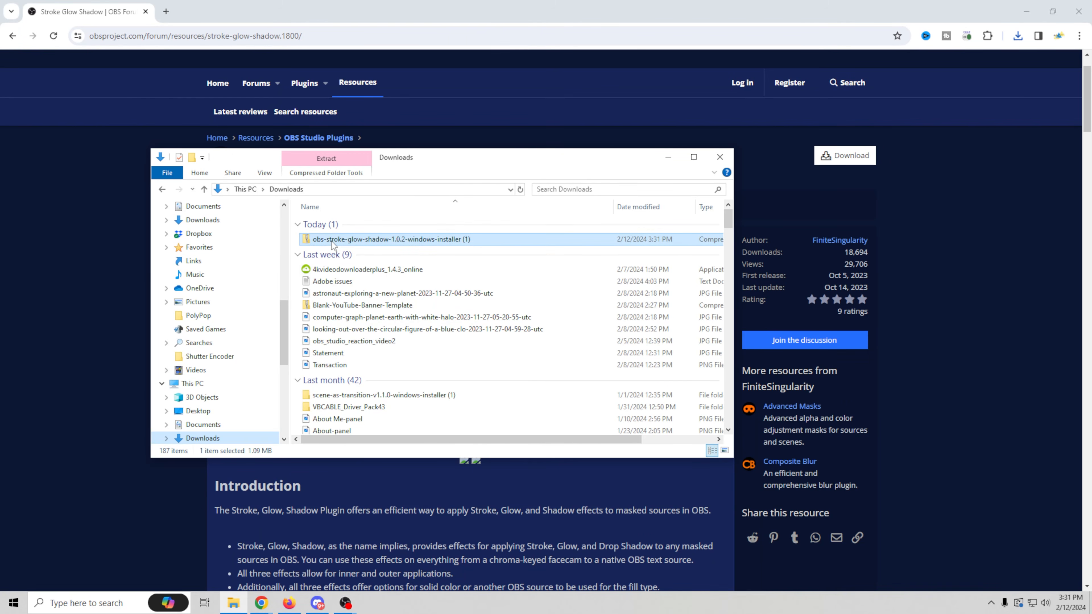
right_click(331, 240)
left_click(369, 329)
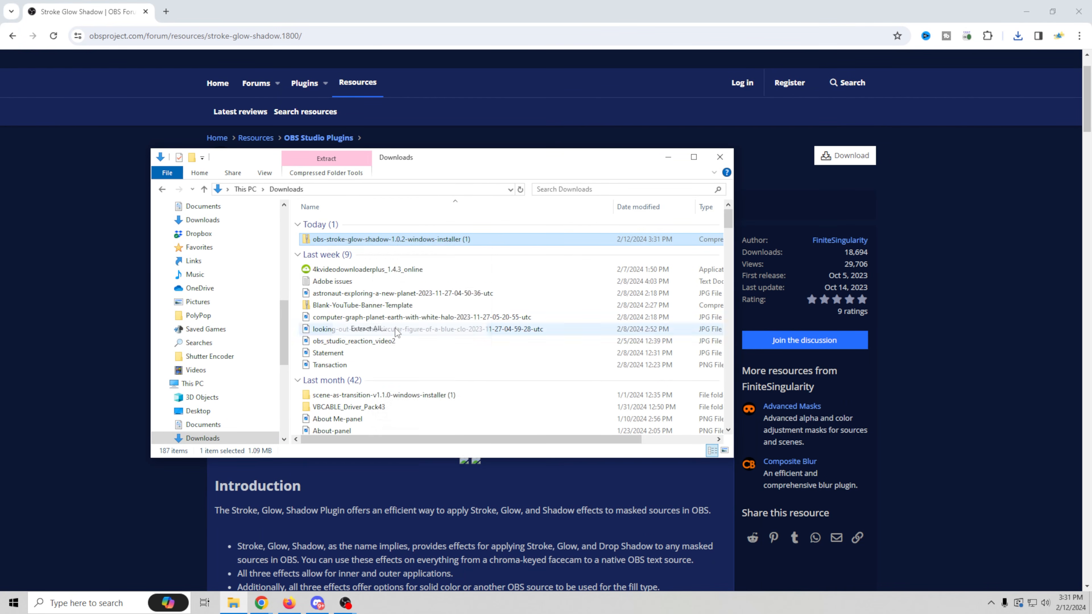
left_click(648, 411)
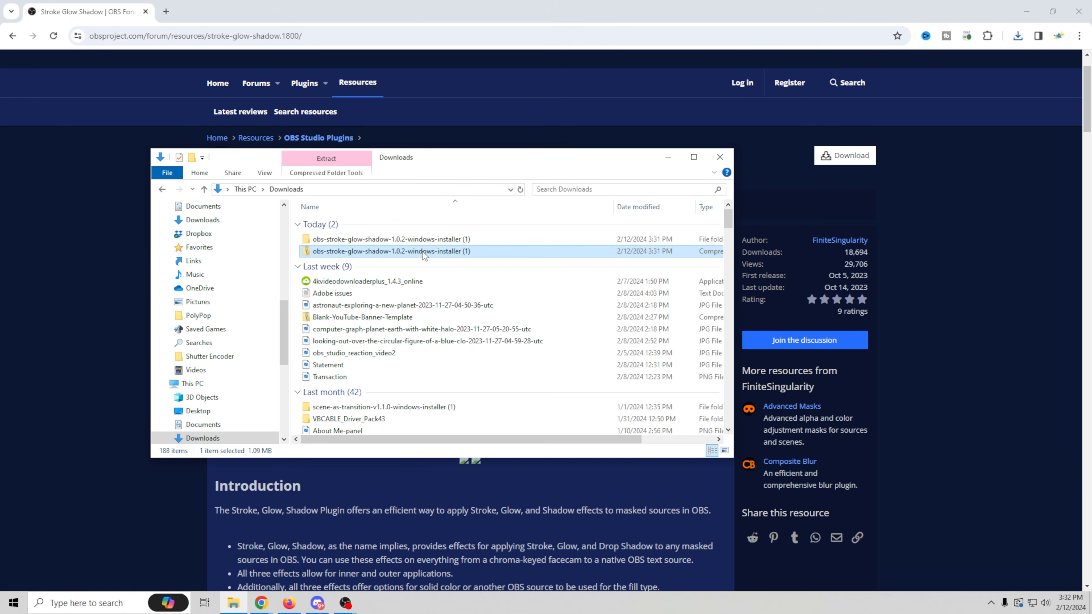
- Run obs-stroke-glow-shadow-installer from the extracted folder and allow it past the Windows SmartScreen block
left_click(350, 239)
double_click(350, 239)
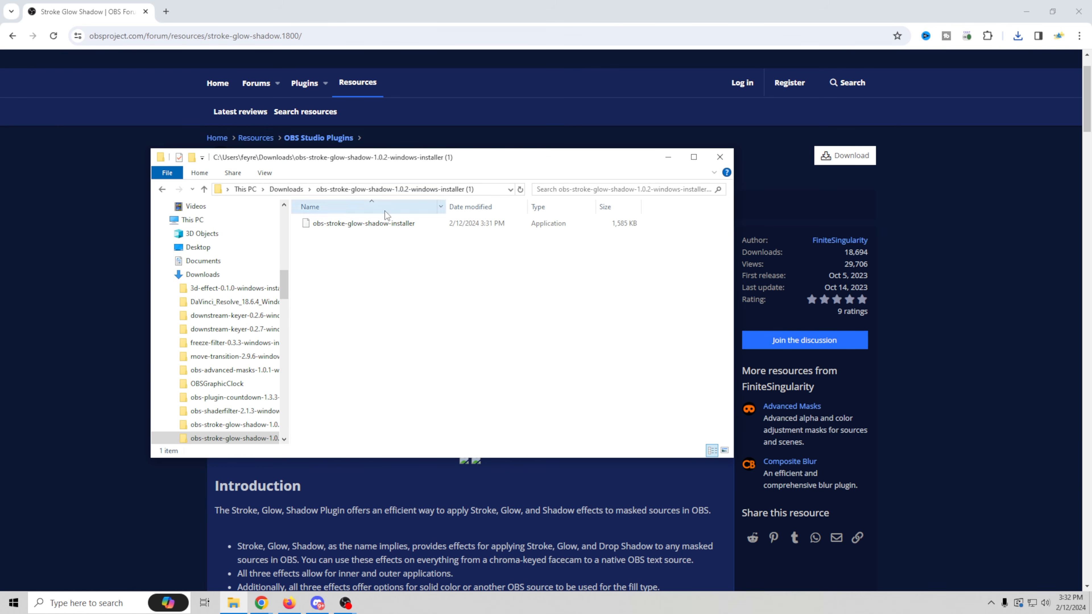
double_click(370, 224)
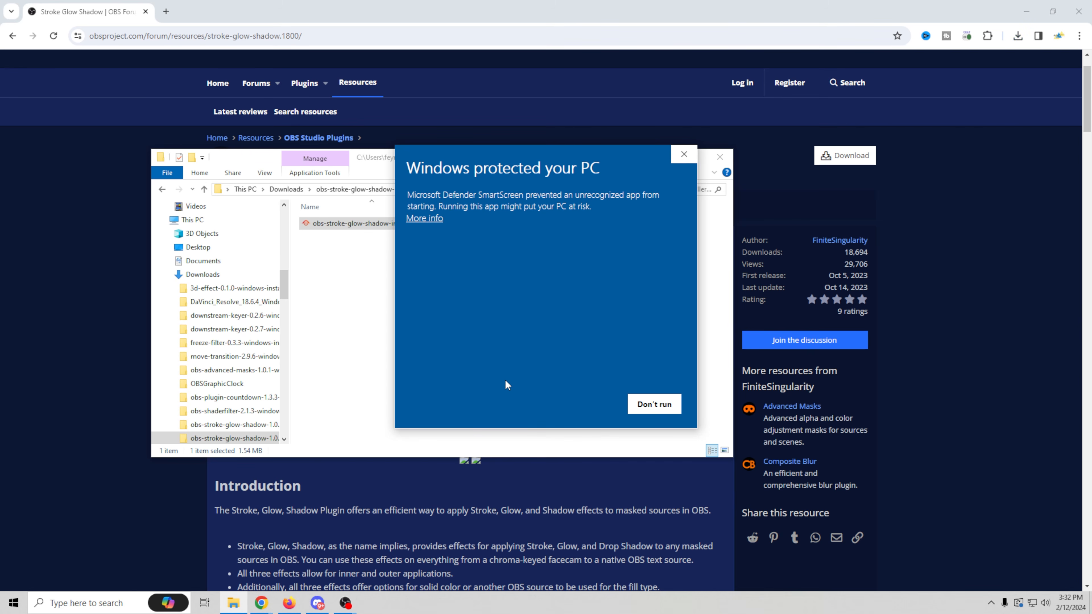
left_click(429, 218)
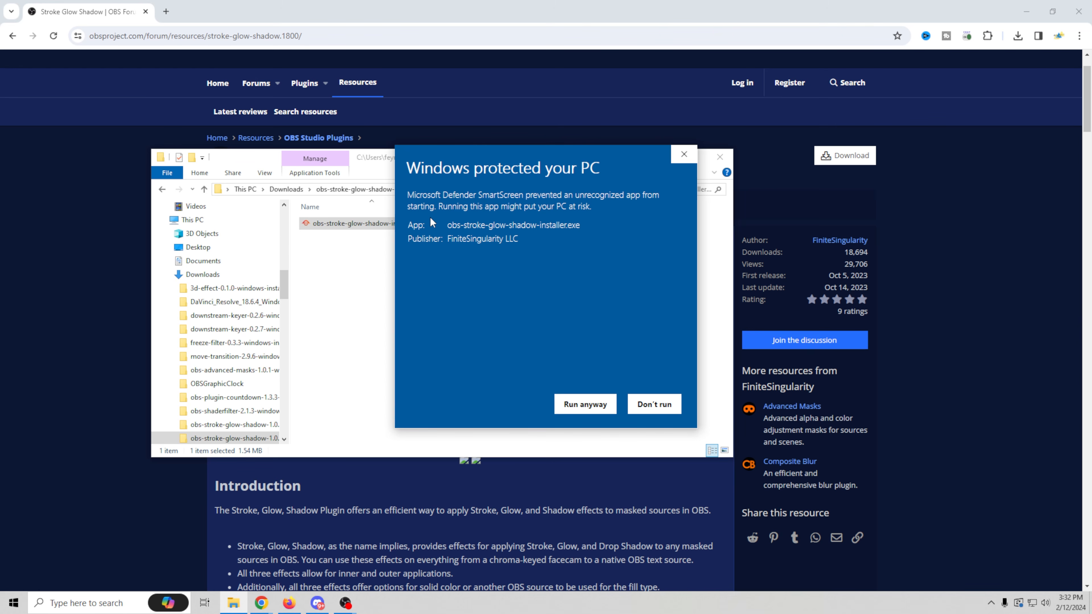
left_click(572, 409)
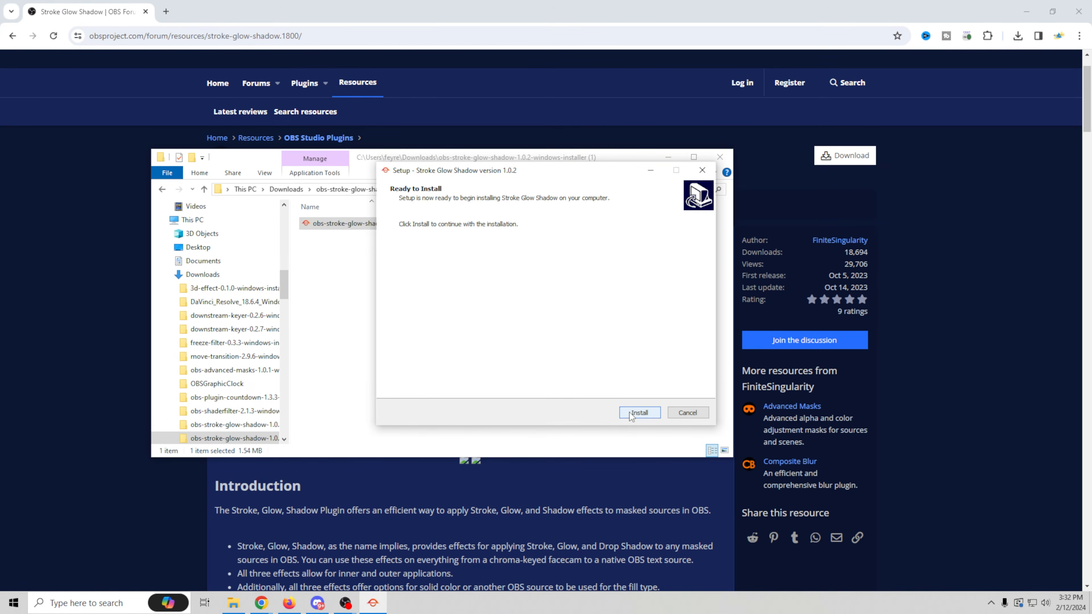
- Advance the Stroke Glow Shadow setup to the Preparing to Install page and exit it without installing
left_click(639, 412)
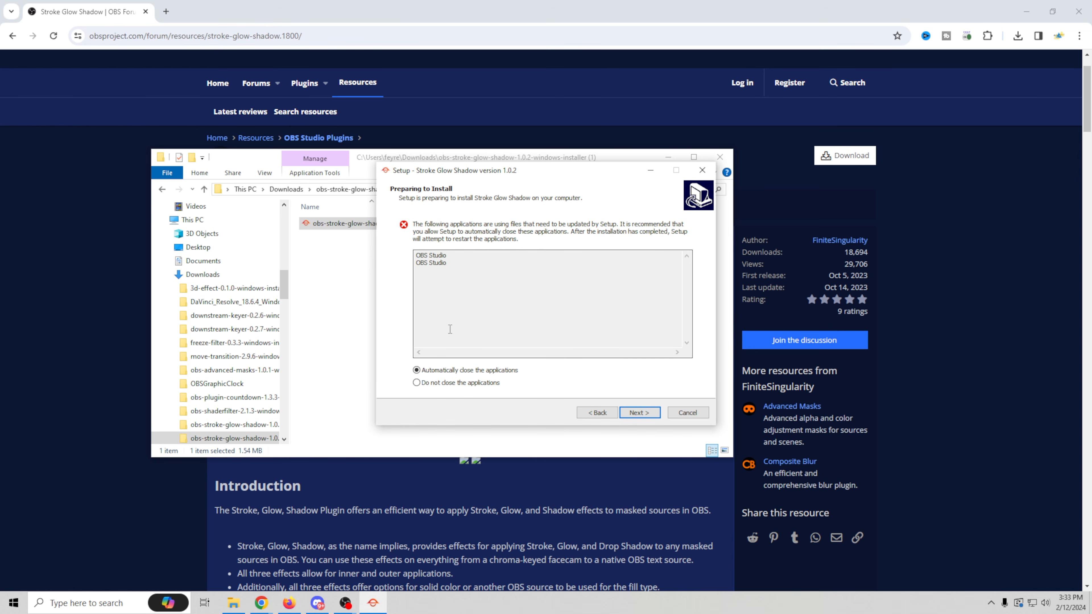
left_click(686, 412)
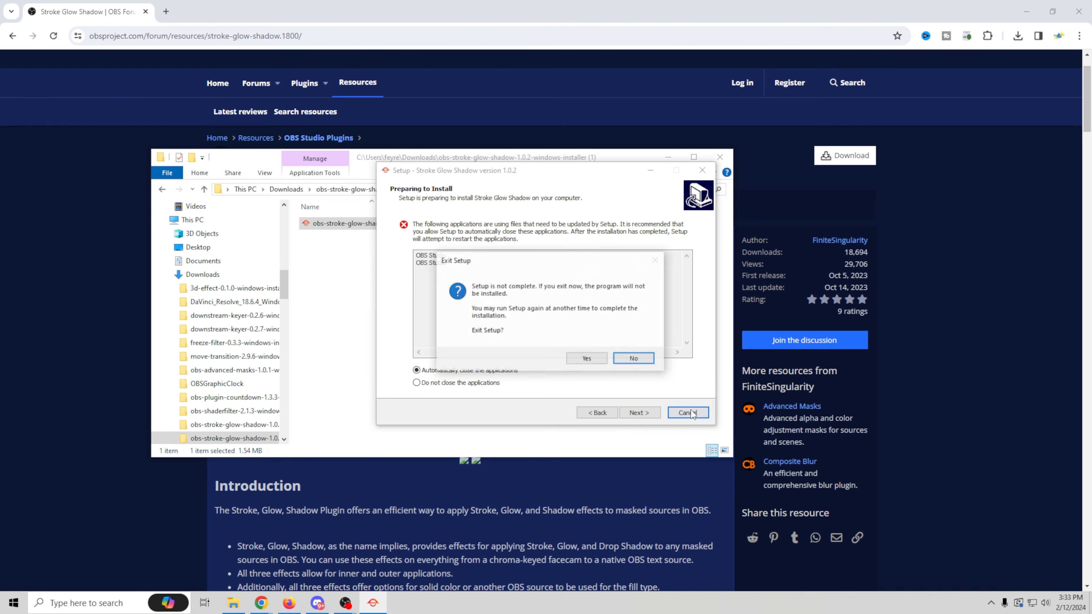
left_click(596, 358)
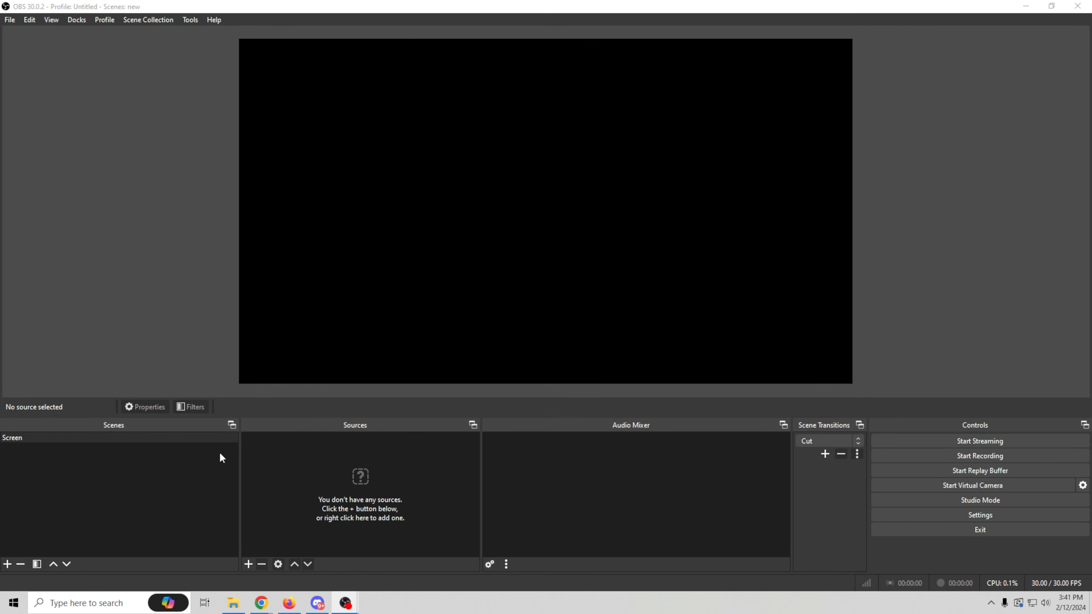
- In OBS, add a new Video Capture Device source to the Screen scene with its default name
left_click(248, 564)
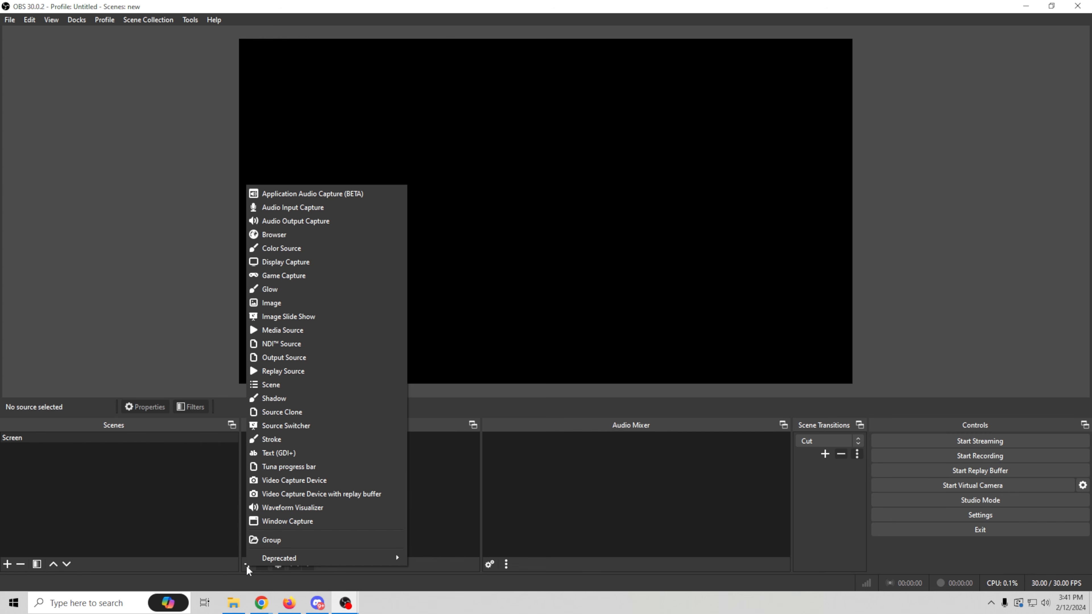
left_click(297, 480)
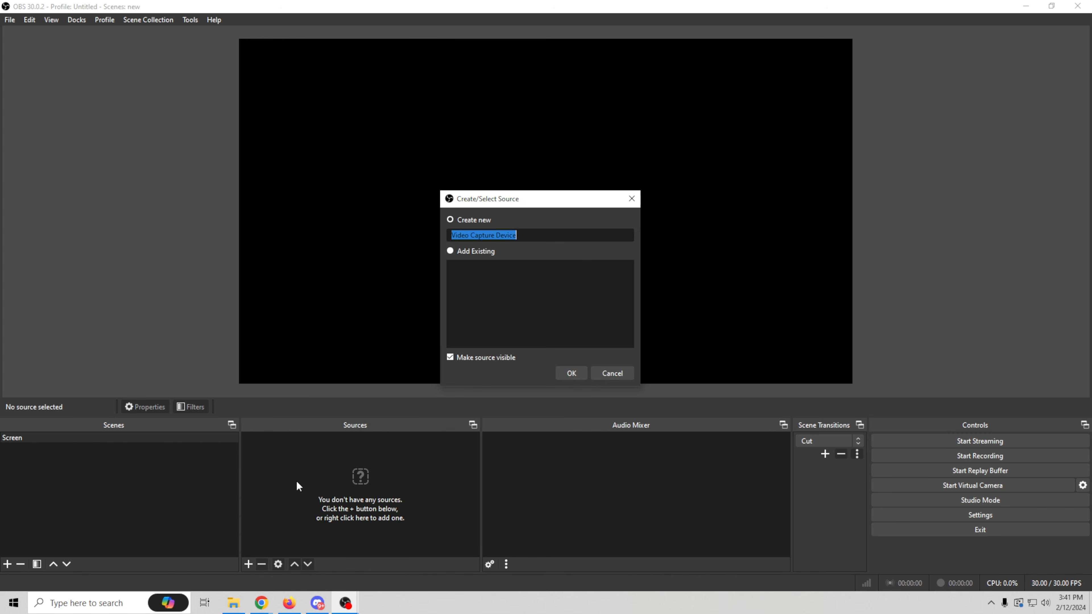
left_click(572, 373)
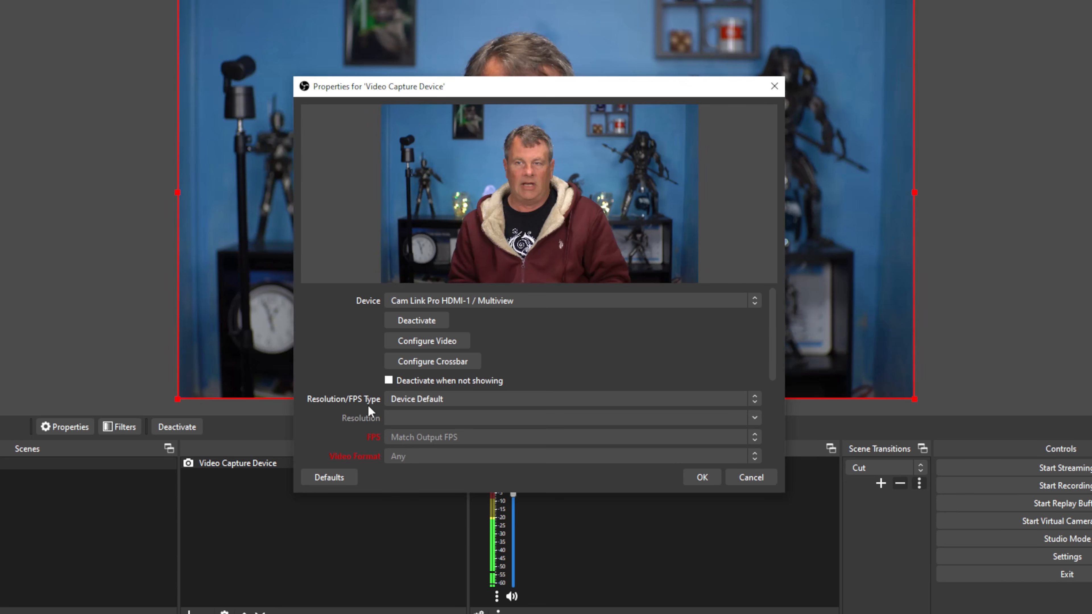
- Enable a custom audio device for the video capture source, choose Cam Link Pro Audio-1, and accept the properties
left_click_drag(772, 352, 772, 451)
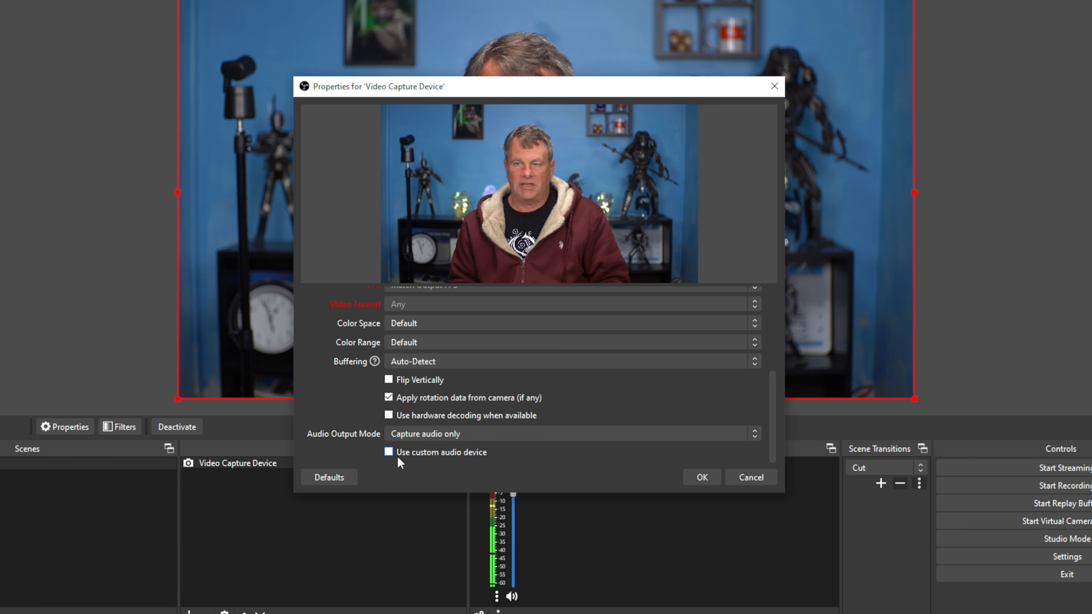
left_click(389, 453)
left_click_drag(769, 382, 763, 451)
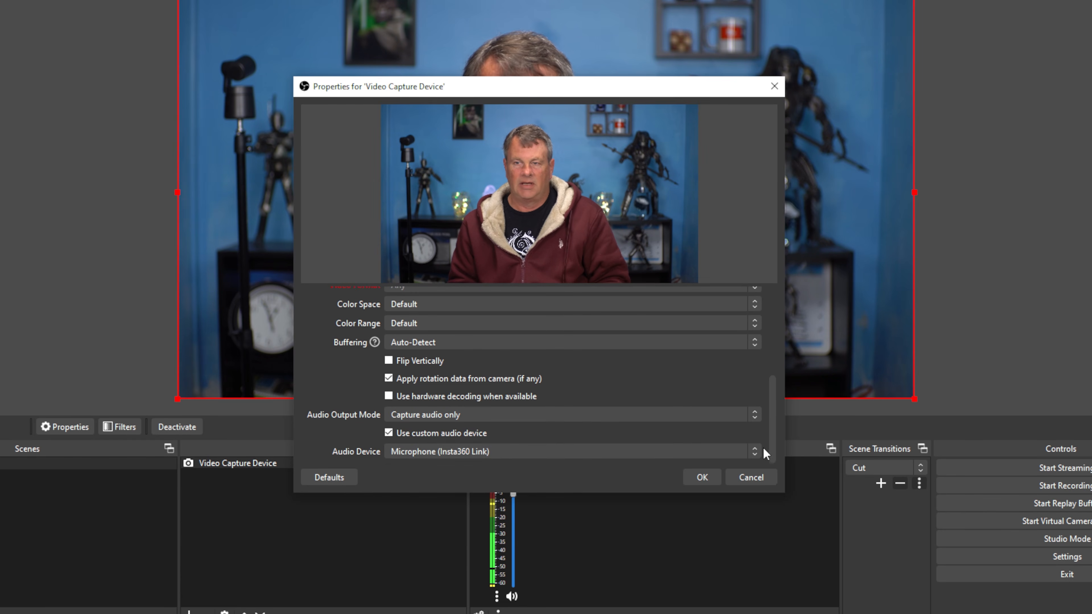
left_click(707, 450)
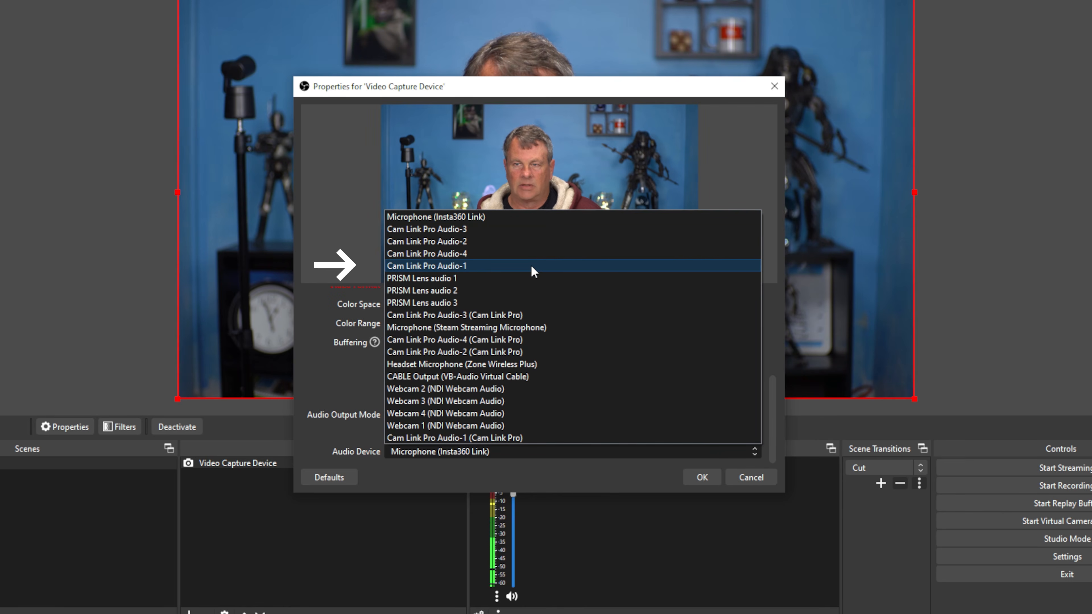
left_click(533, 265)
left_click(701, 477)
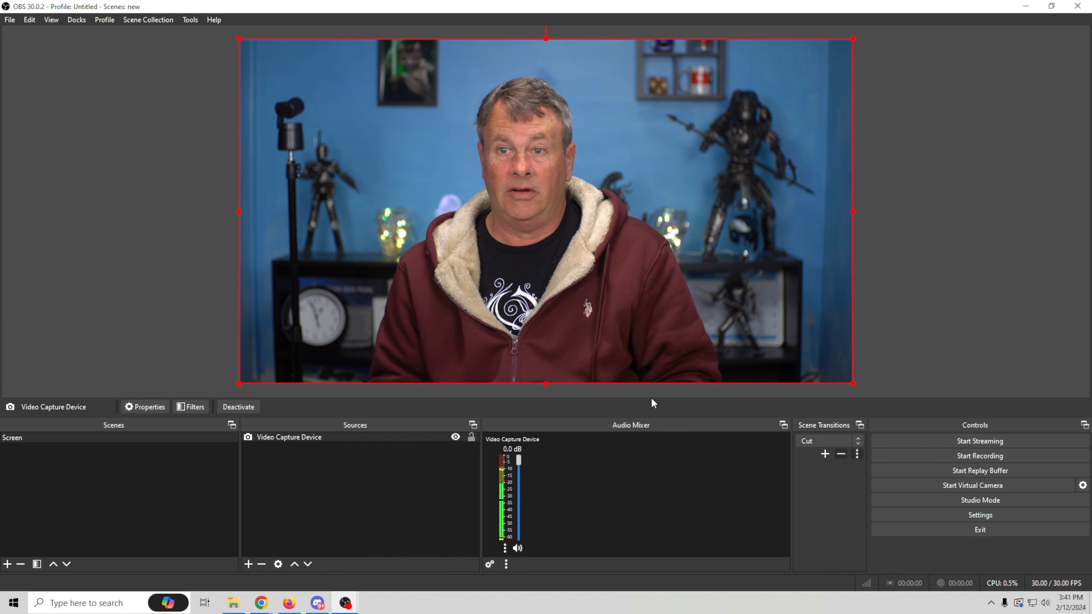
- Add an NVIDIA Background Removal effect filter to the Video Capture Device source, keeping its default name
right_click(365, 435)
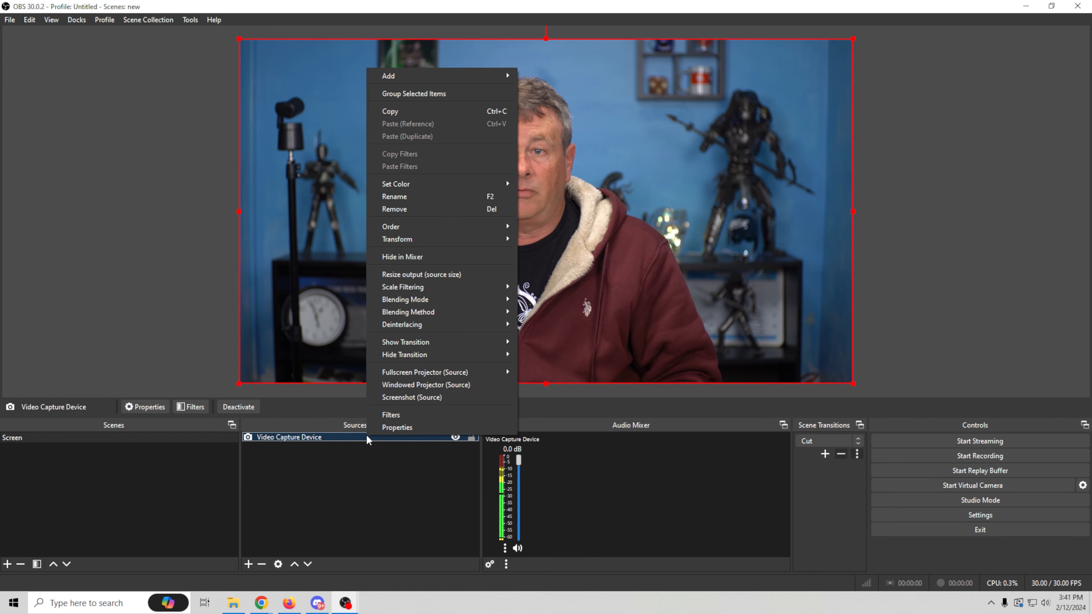
left_click(389, 414)
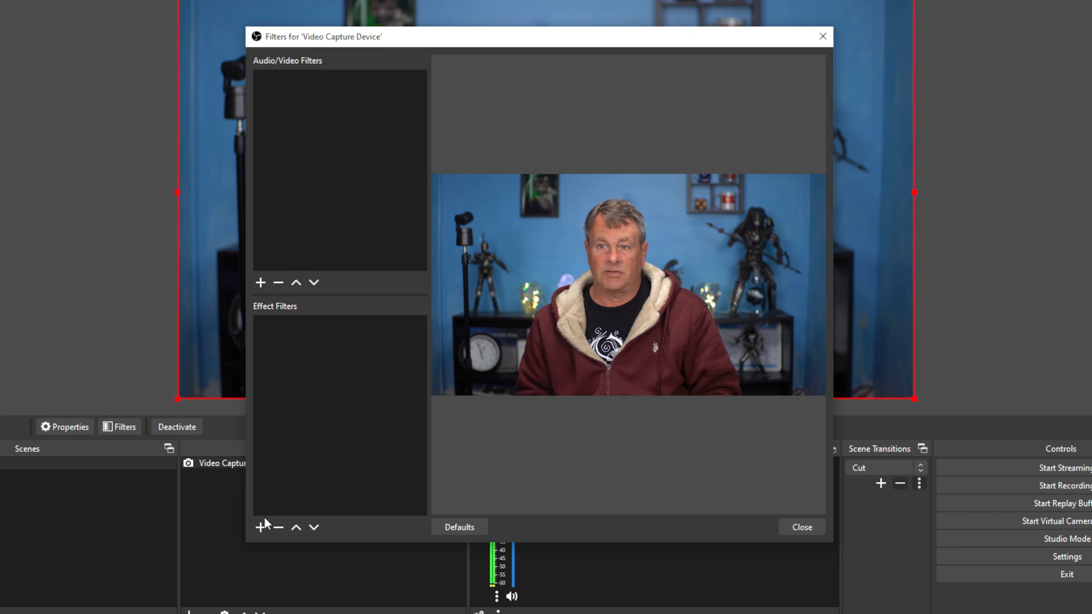
left_click(261, 527)
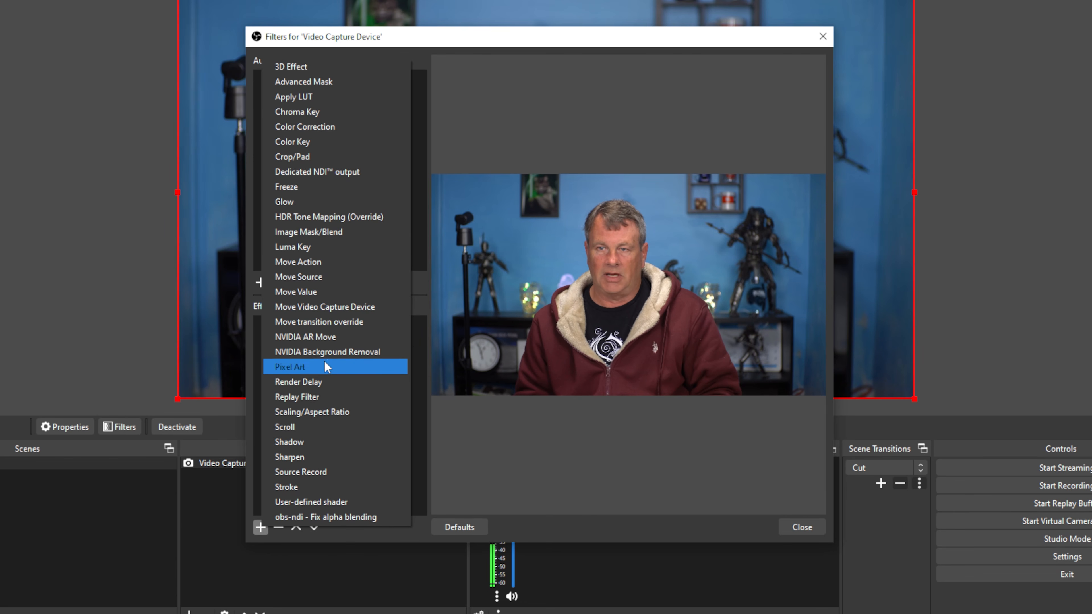
left_click(325, 352)
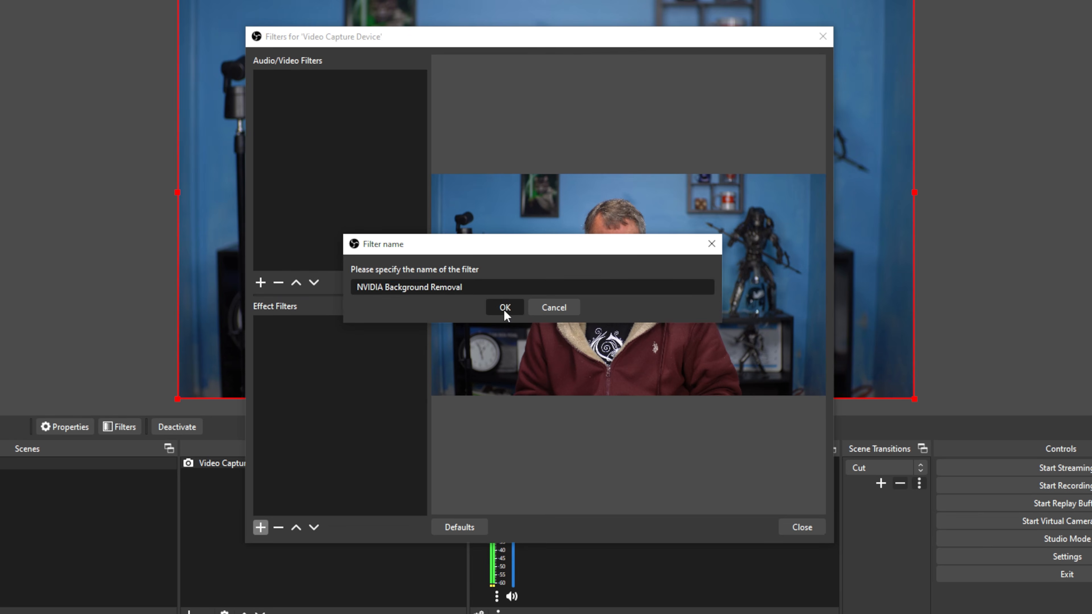
left_click(504, 307)
left_click(790, 526)
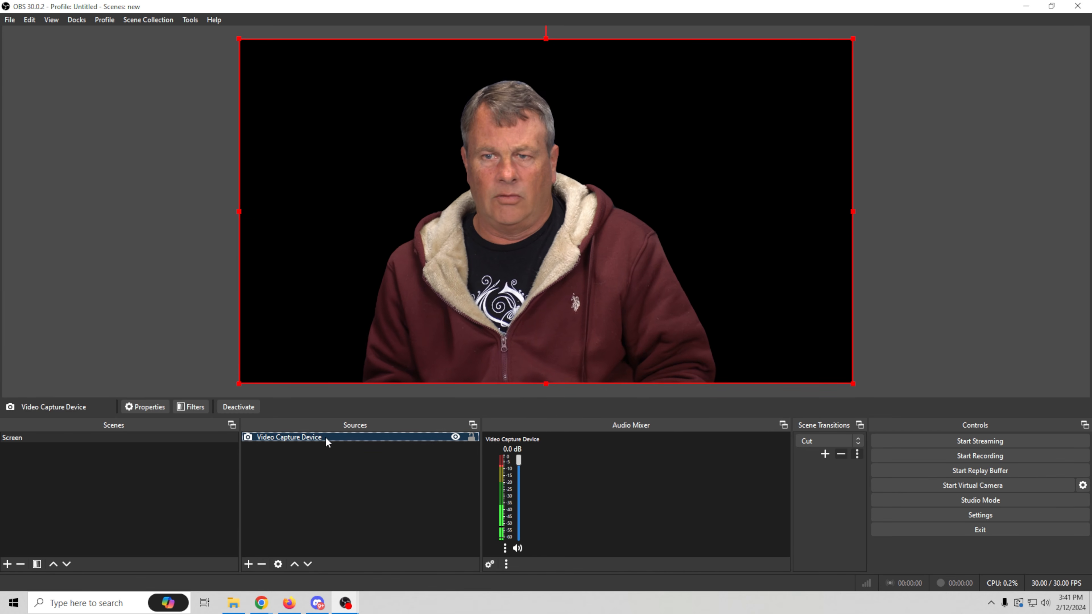
- Add a new Stroke source to the Screen scene with its default name
left_click(248, 563)
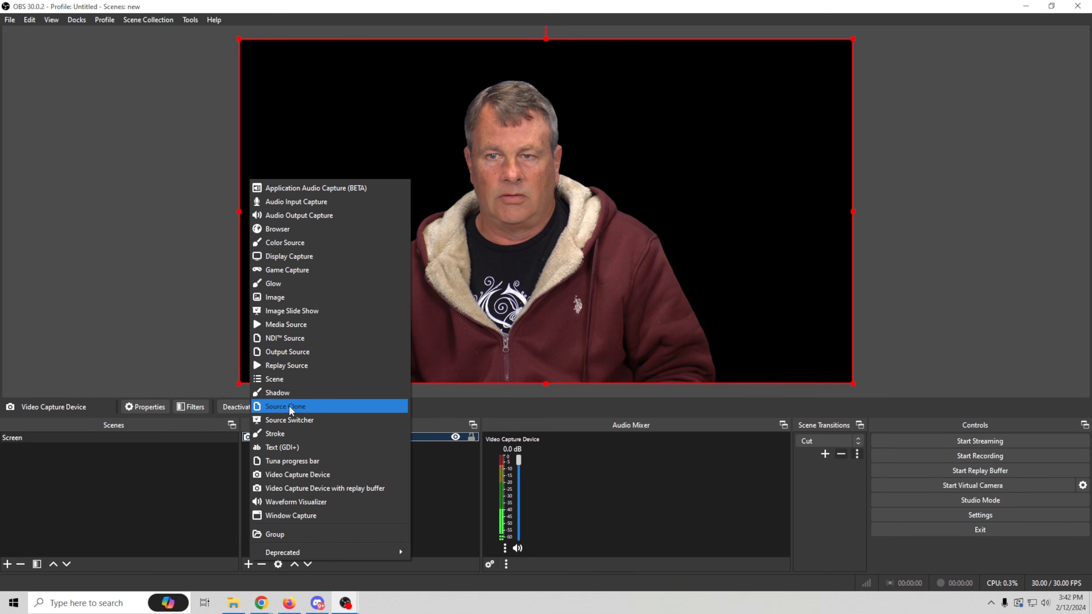
left_click(282, 434)
left_click(570, 370)
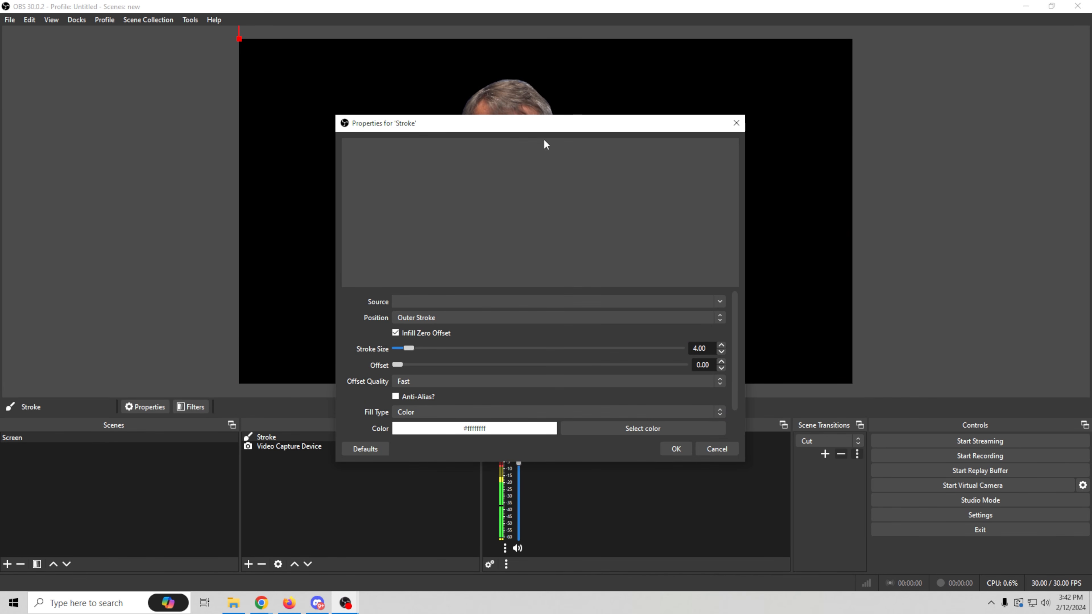
- Set the stroke's source to Video Capture Device and turn off Infill Zero Offset
mouse_move(558, 129)
left_mouse_down()
mouse_move(926, 66)
mouse_move(907, 79)
mouse_move(886, 67)
left_mouse_up()
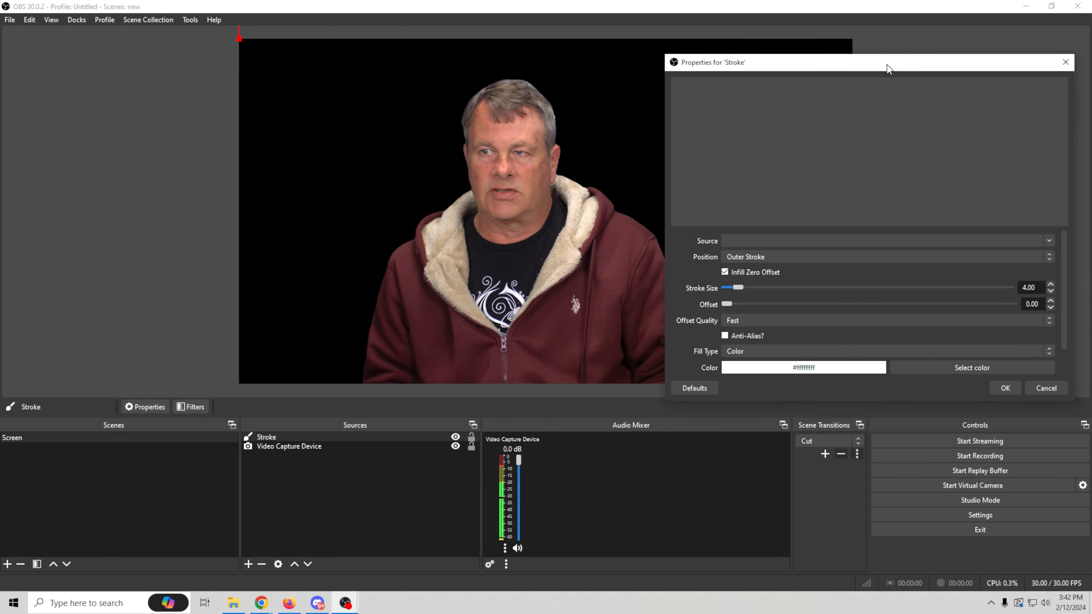
left_click(1045, 240)
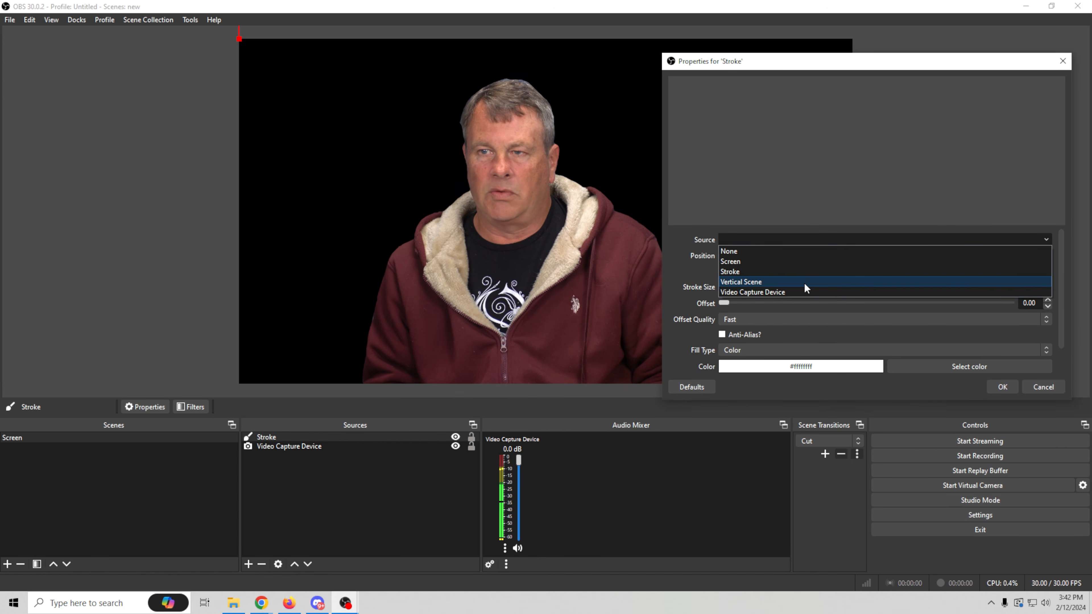
left_click(746, 293)
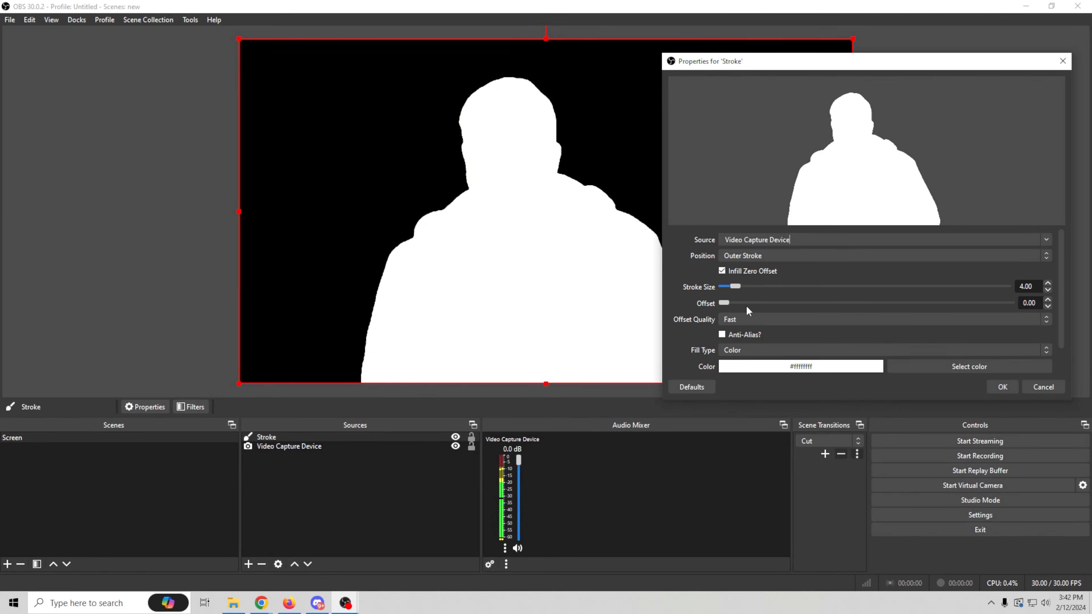
left_click(721, 271)
- Try a stroke size of 20 and an offset of 32 on the outline
mouse_move(891, 66)
left_mouse_down()
mouse_move(798, 84)
mouse_move(909, 89)
mouse_move(873, 88)
mouse_move(943, 108)
mouse_move(914, 92)
mouse_move(785, 85)
left_mouse_up()
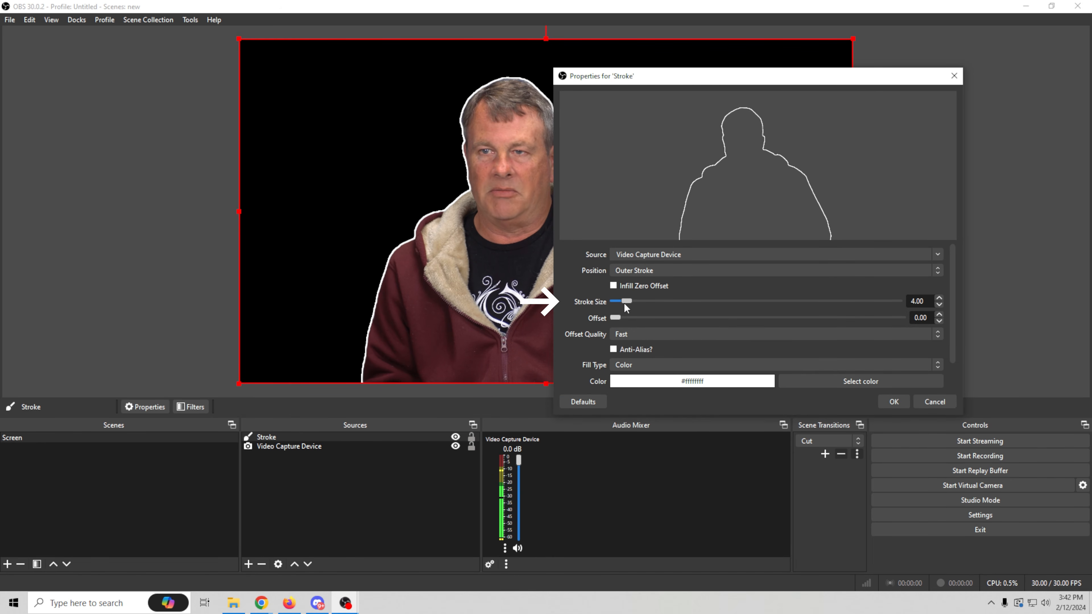
mouse_move(626, 299)
left_mouse_down()
mouse_move(704, 309)
mouse_move(671, 307)
left_mouse_up()
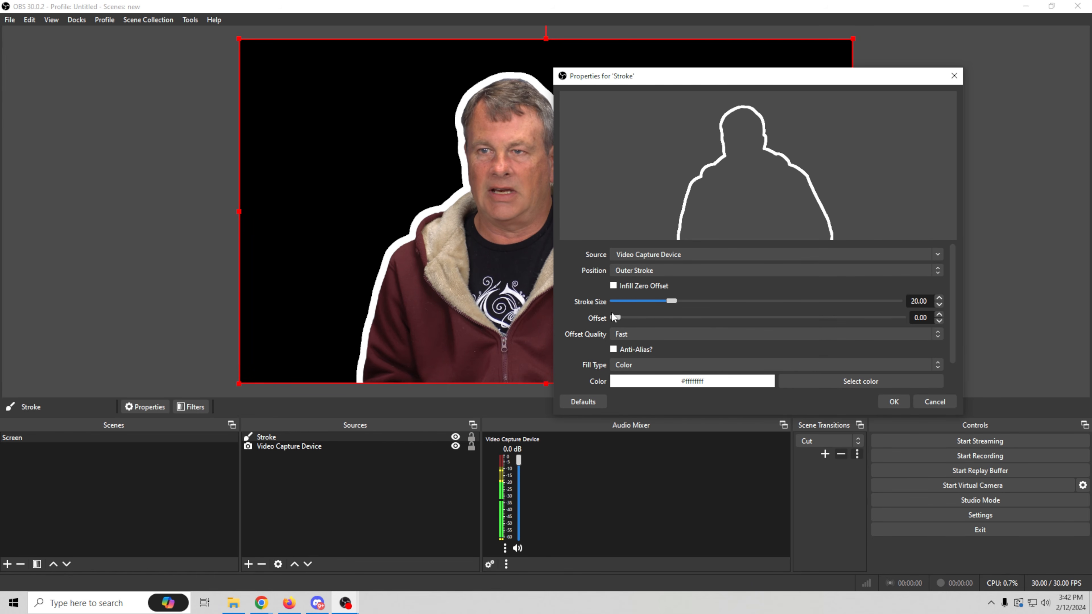
mouse_move(615, 318)
left_mouse_down()
mouse_move(834, 327)
mouse_move(800, 325)
left_mouse_up()
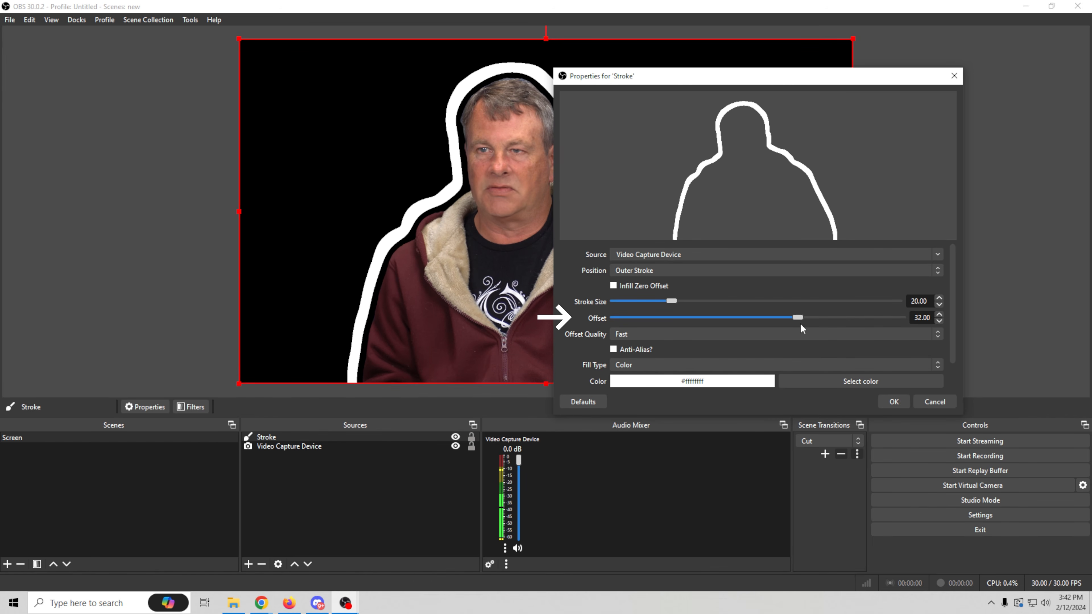
- Set the stroke size to 5 and the offset to 12, and accept the stroke properties
left_click_drag(672, 301, 629, 303)
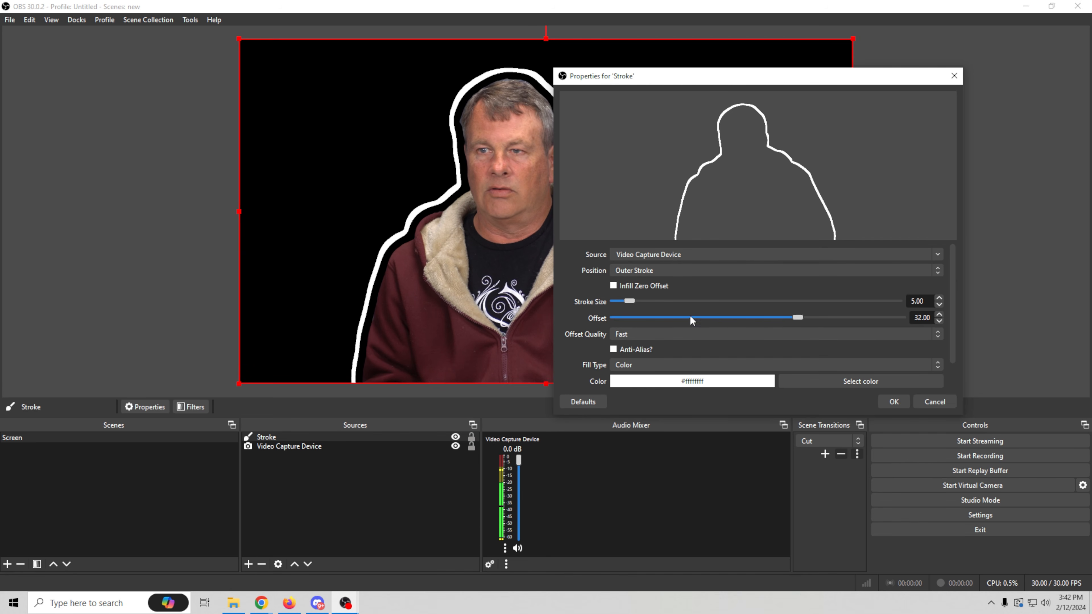
left_click_drag(796, 318, 683, 319)
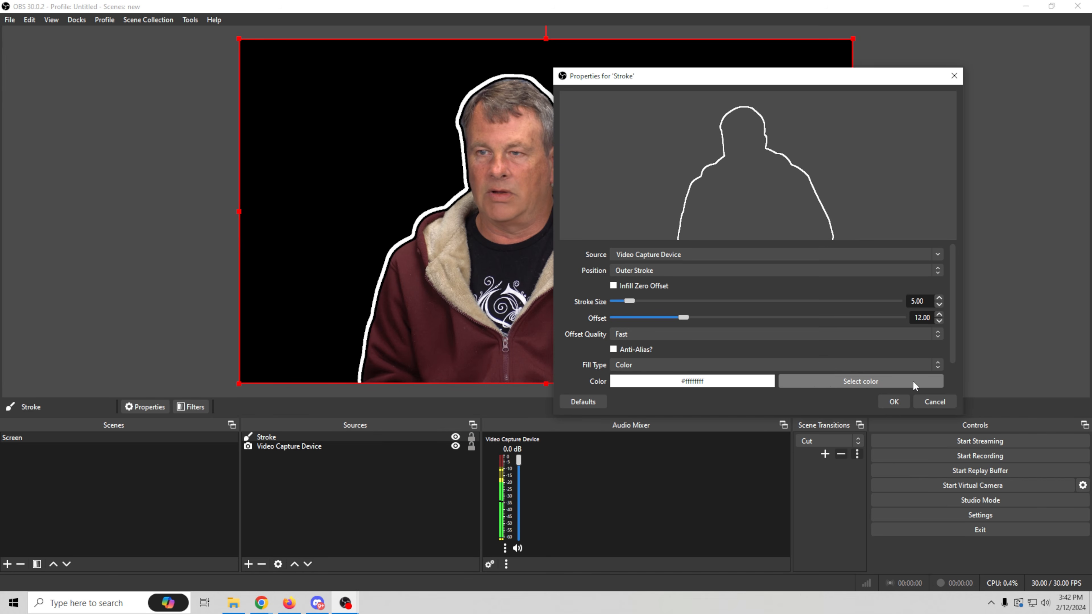
left_click(893, 400)
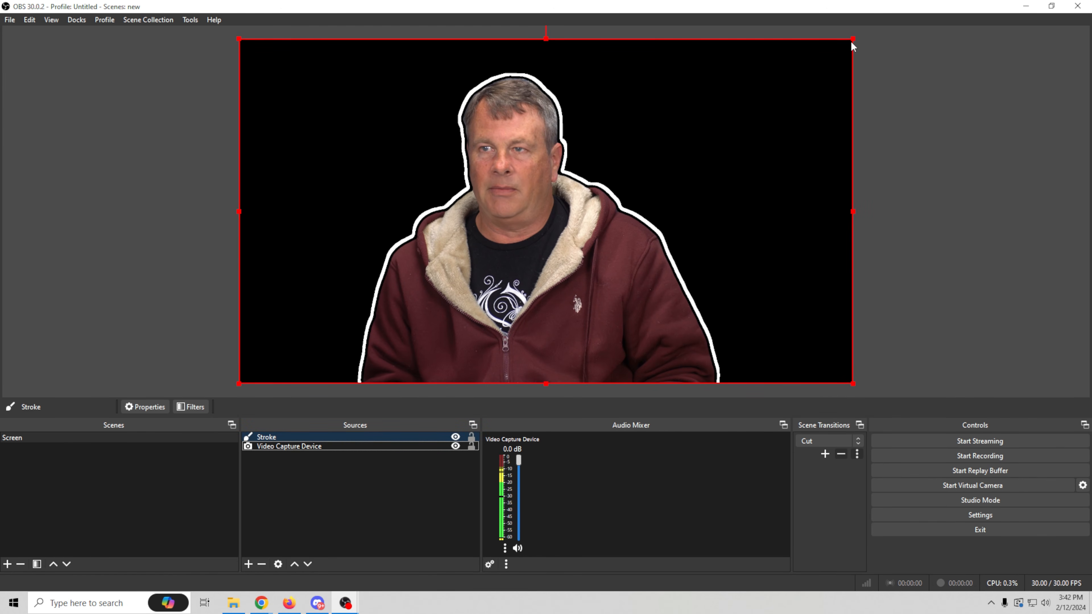
- Shrink the Stroke and Video Capture Device sources to the same size in the canvas's lower-left corner so the outline matches the webcam
left_click_drag(849, 41, 626, 183)
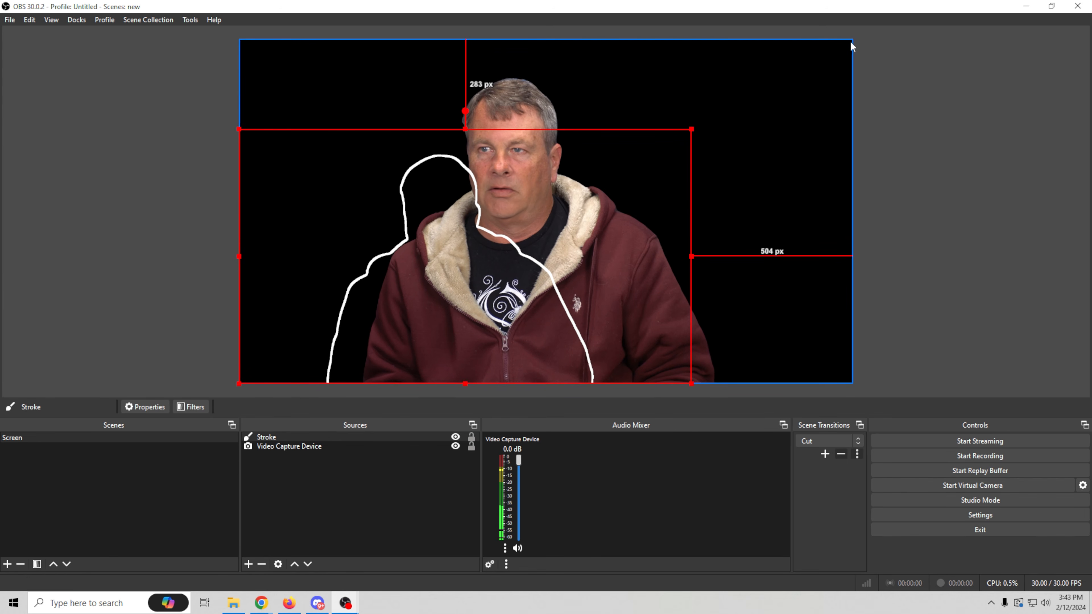
left_click(811, 68)
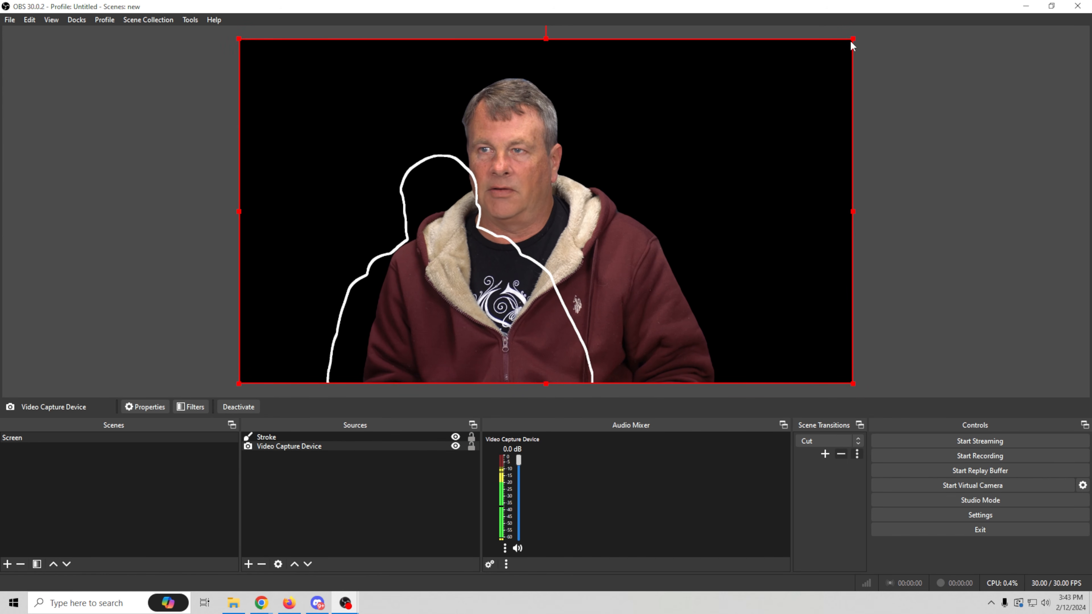
left_click_drag(850, 38, 527, 303)
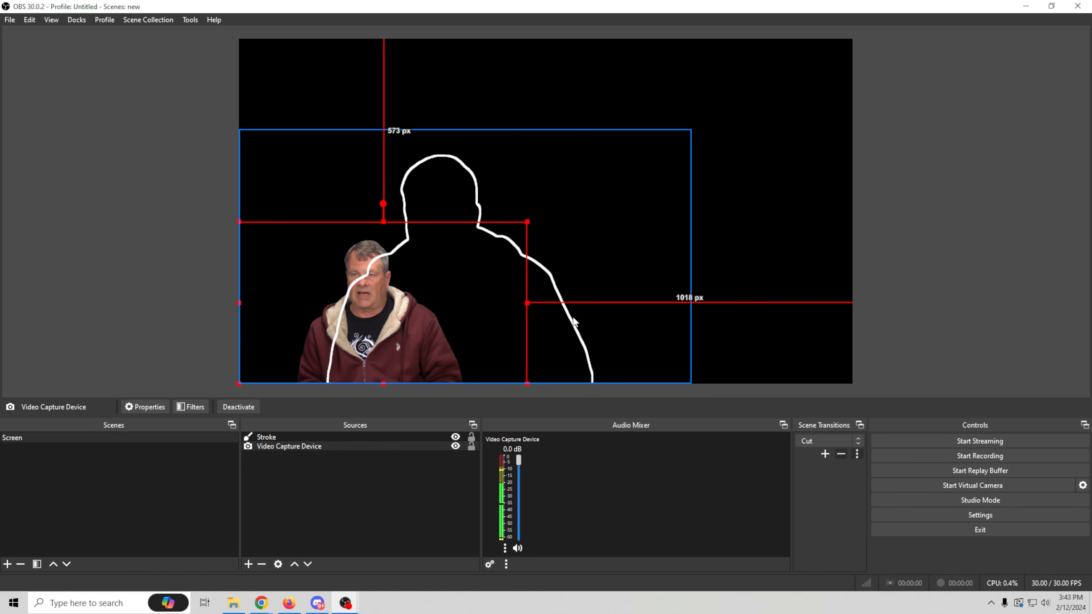
left_click(673, 149)
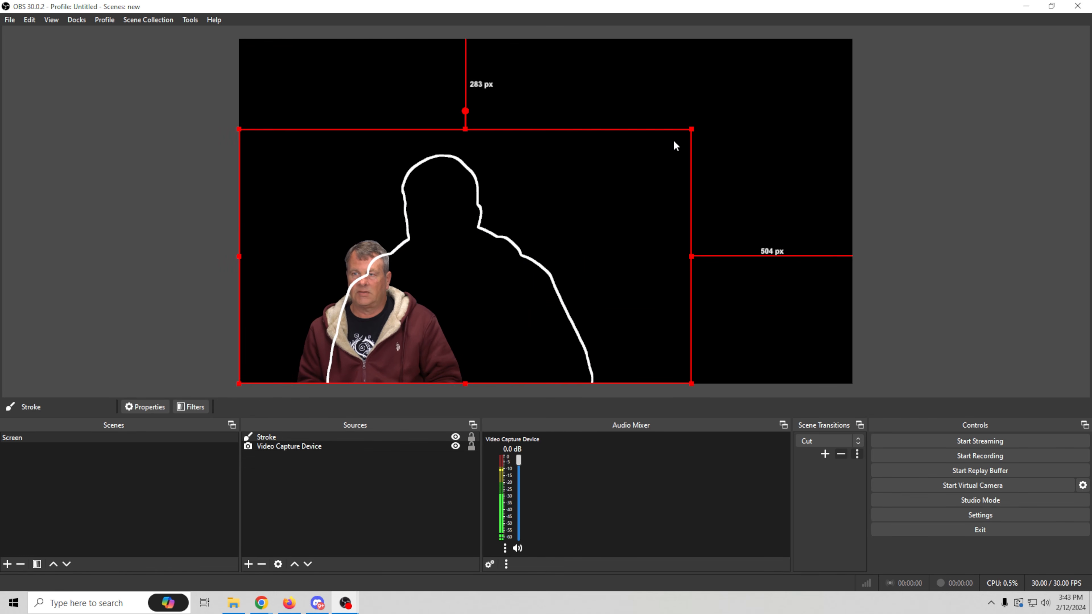
mouse_move(690, 129)
left_mouse_down()
mouse_move(467, 252)
mouse_move(525, 222)
left_mouse_up()
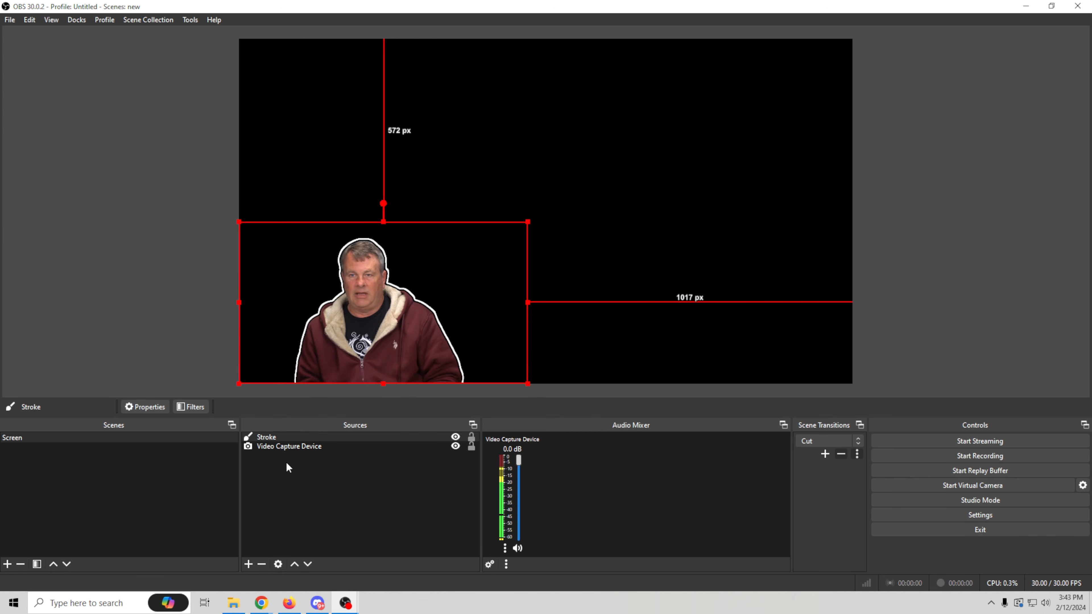
- Group the Stroke and Video Capture Device sources, and enlarge the group along the canvas's lower edge, about 25 px from the left
right_click(283, 448)
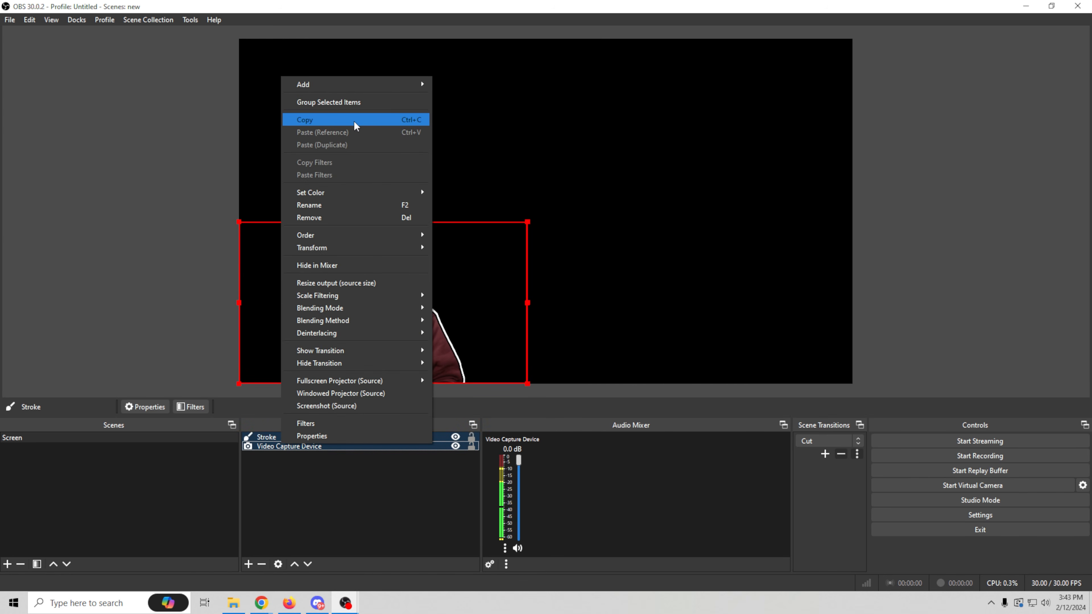
left_click(362, 102)
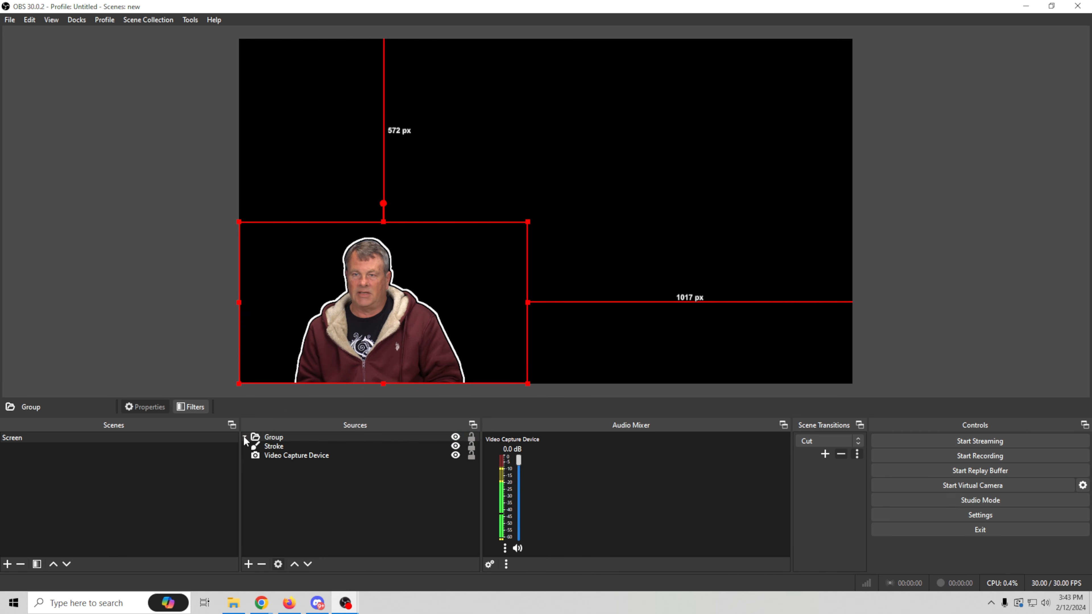
left_click_drag(355, 326, 470, 228)
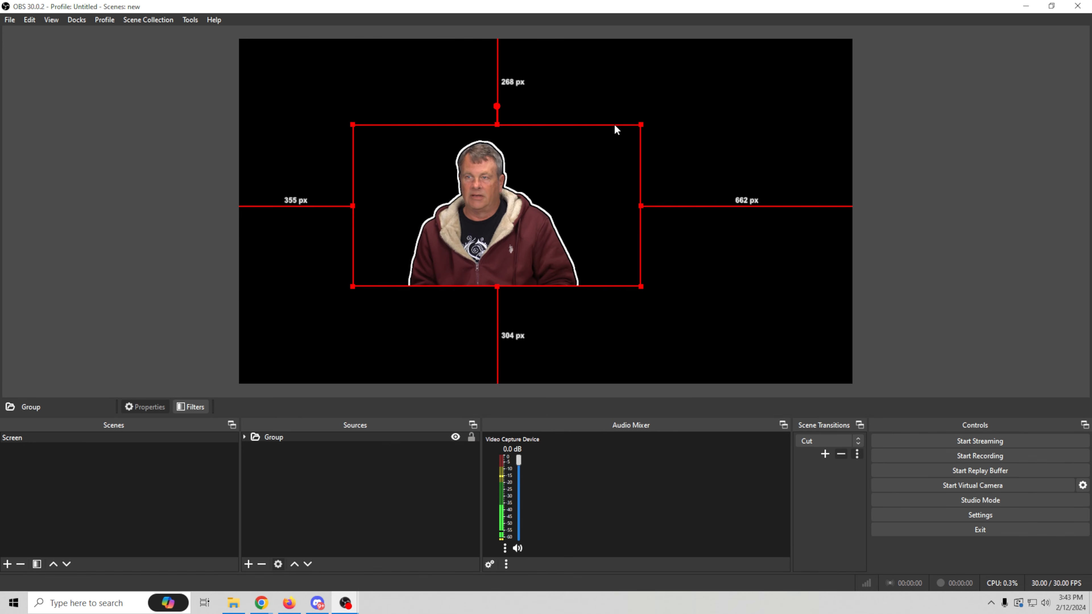
left_click_drag(640, 131, 787, 66)
left_click_drag(547, 240, 465, 329)
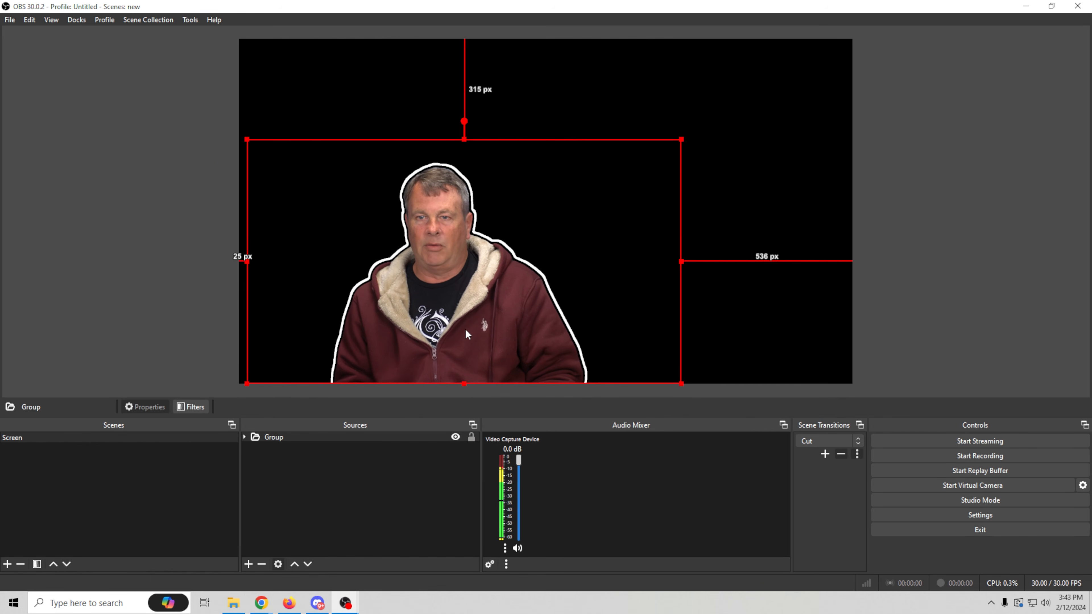
- Move Video Capture Device out of the group and delete the group together with its Stroke source
left_click(244, 436)
left_click_drag(275, 455, 288, 509)
left_click(283, 446)
right_click(284, 445)
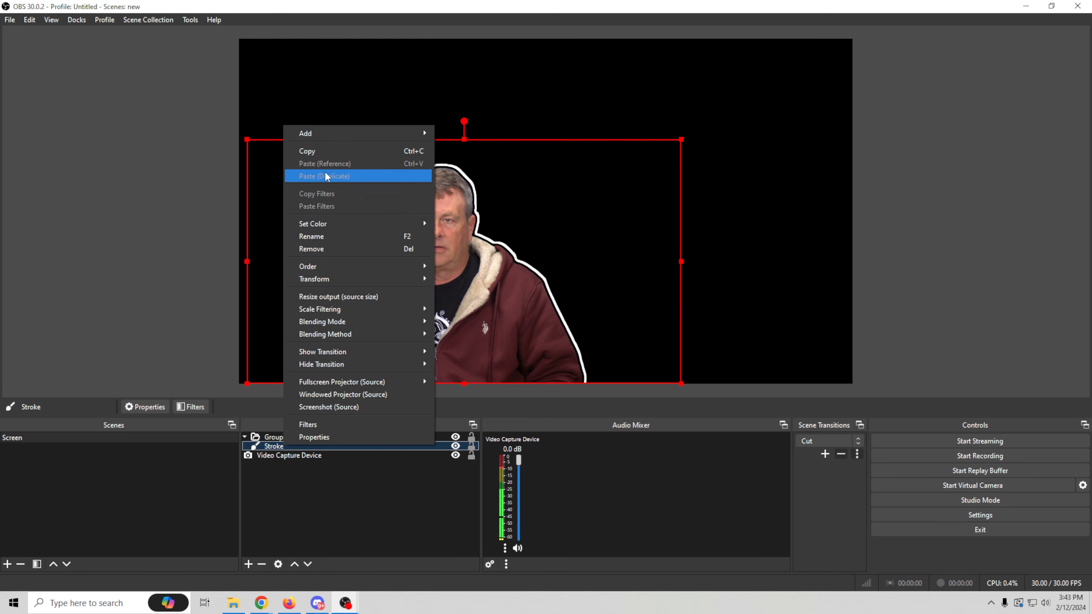
left_click(272, 528)
left_click(276, 437)
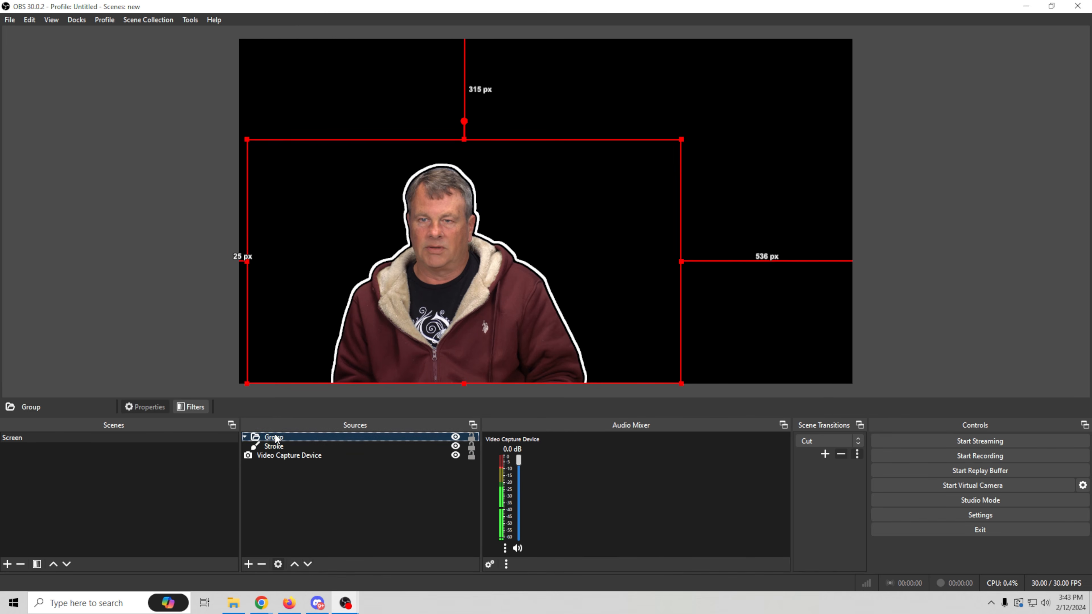
right_click(276, 437)
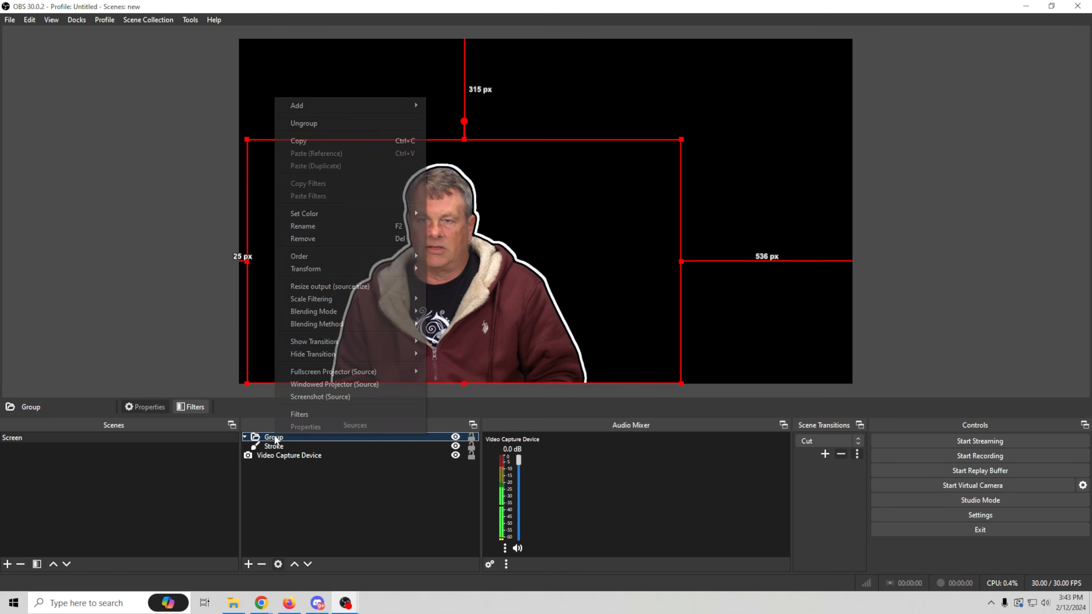
left_click(334, 243)
left_click(560, 312)
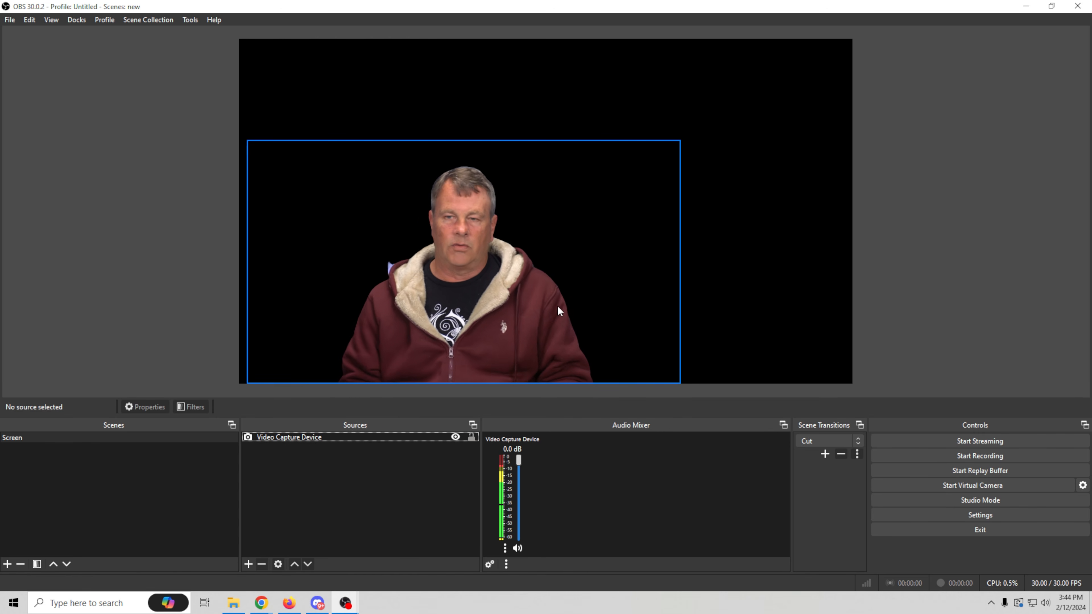
- Add a Stroke effect filter with its default name to Video Capture Device and set its offset to 14
right_click(390, 436)
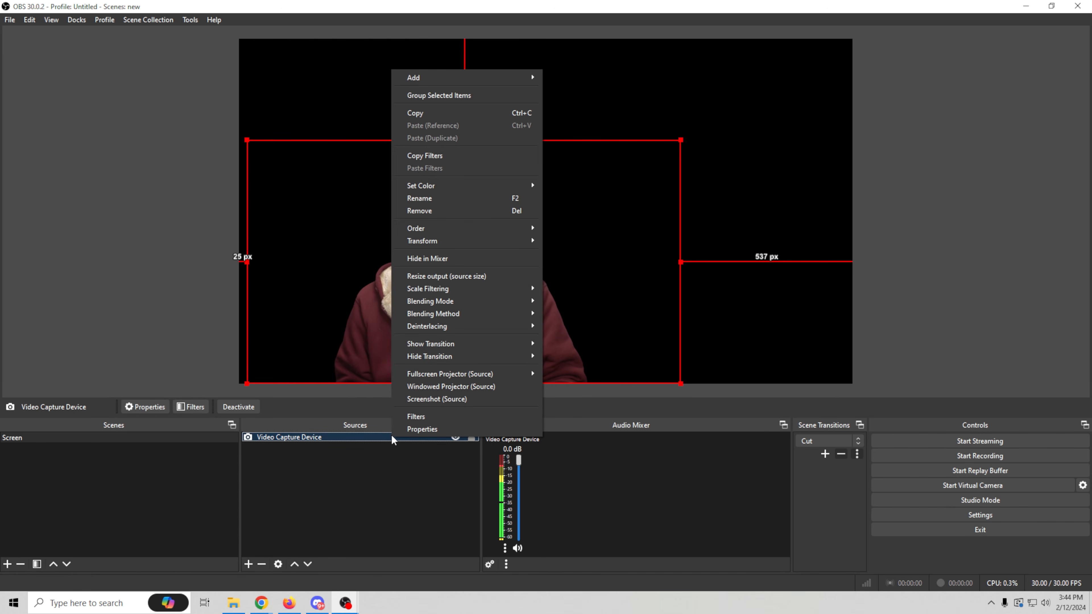
left_click(415, 418)
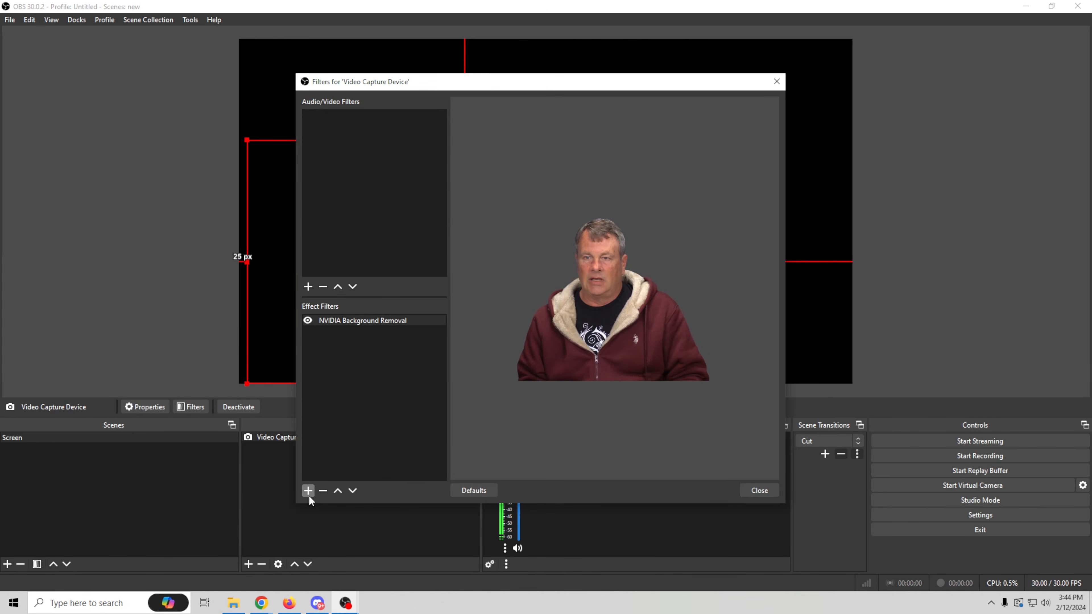
left_click(308, 491)
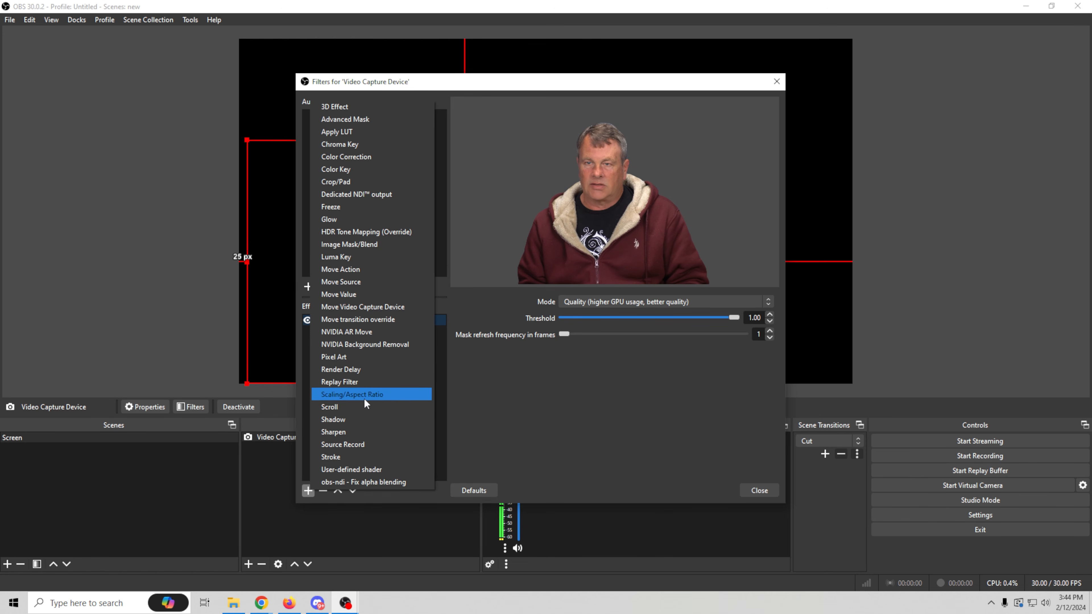
left_click(363, 455)
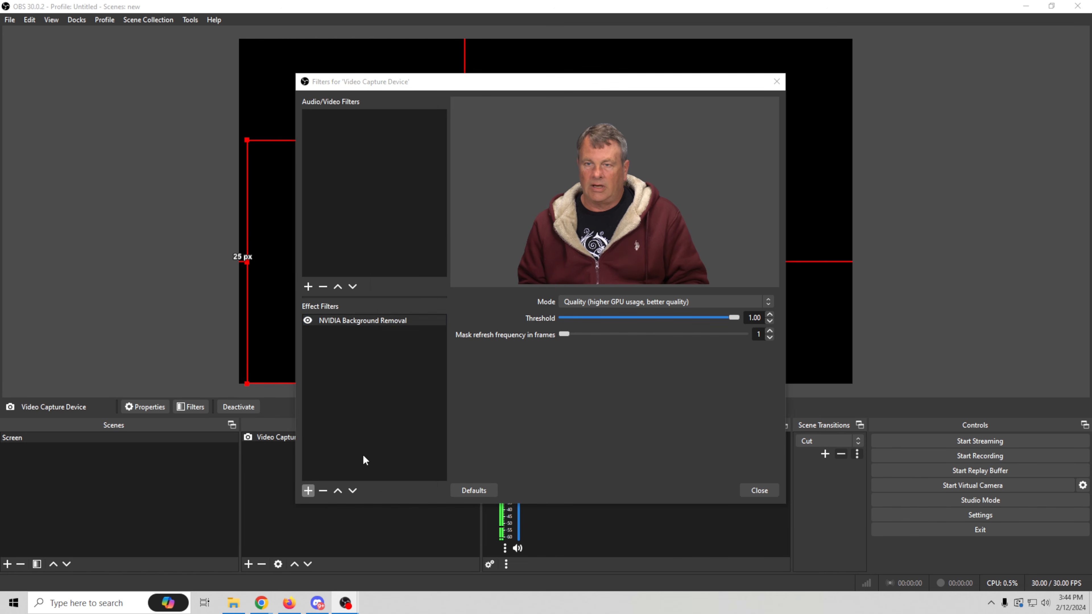
left_click(510, 308)
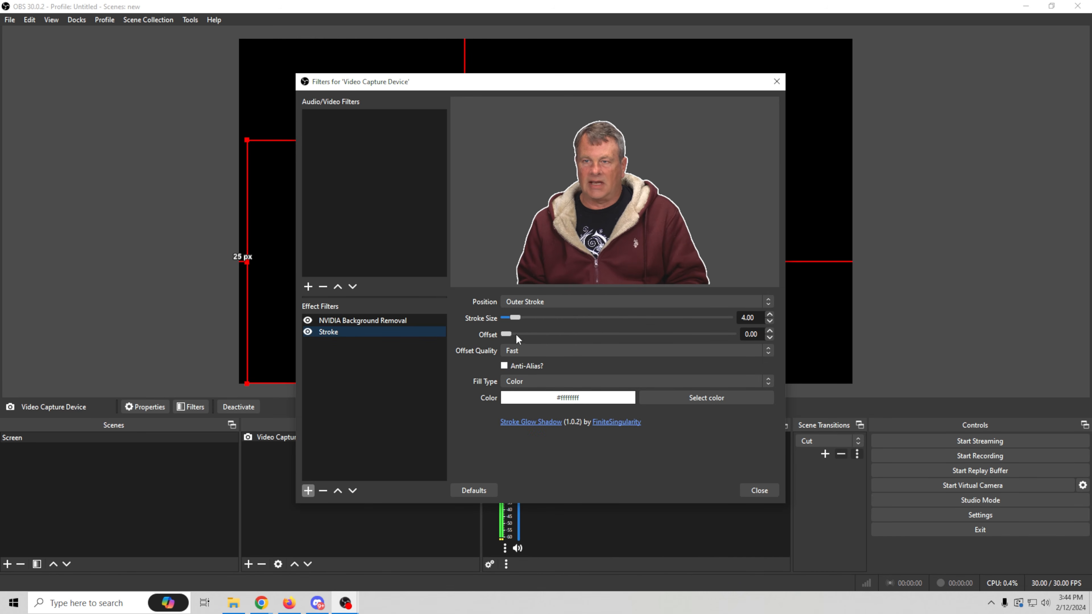
left_click_drag(507, 335, 567, 339)
left_click_drag(613, 86, 806, 76)
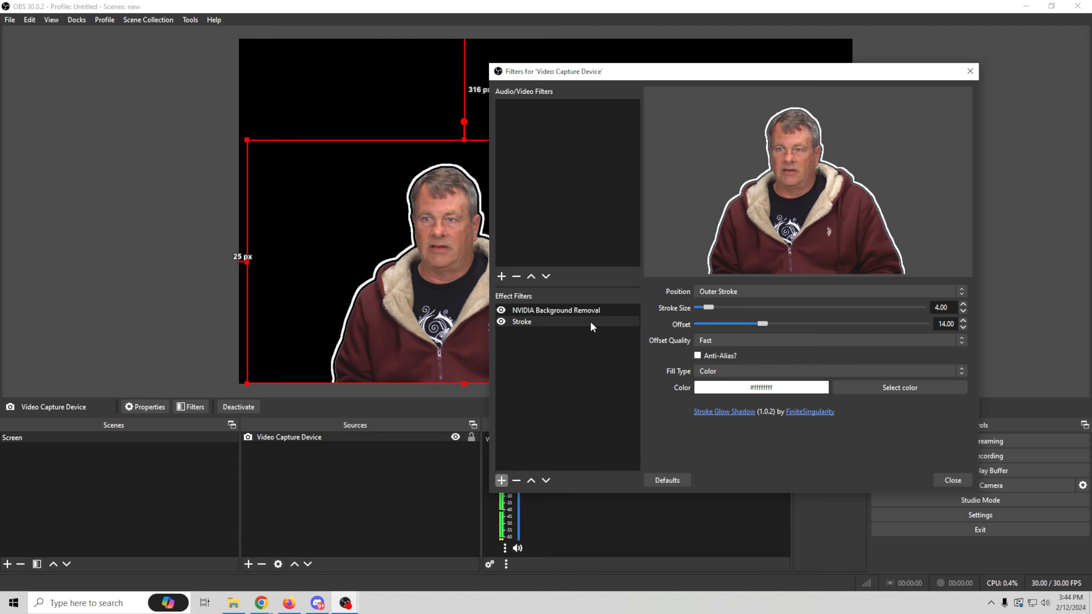
- Try placing NVIDIA Background Removal below the Stroke filter, restore the order with Stroke last, and close the filters
left_click_drag(587, 307, 590, 355)
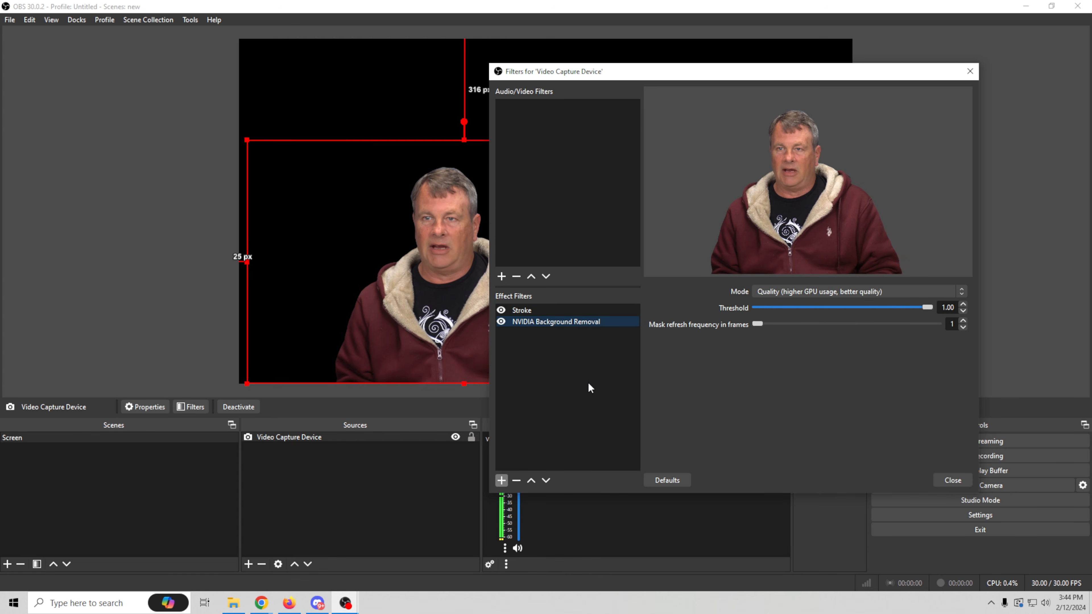
left_click_drag(574, 313, 578, 366)
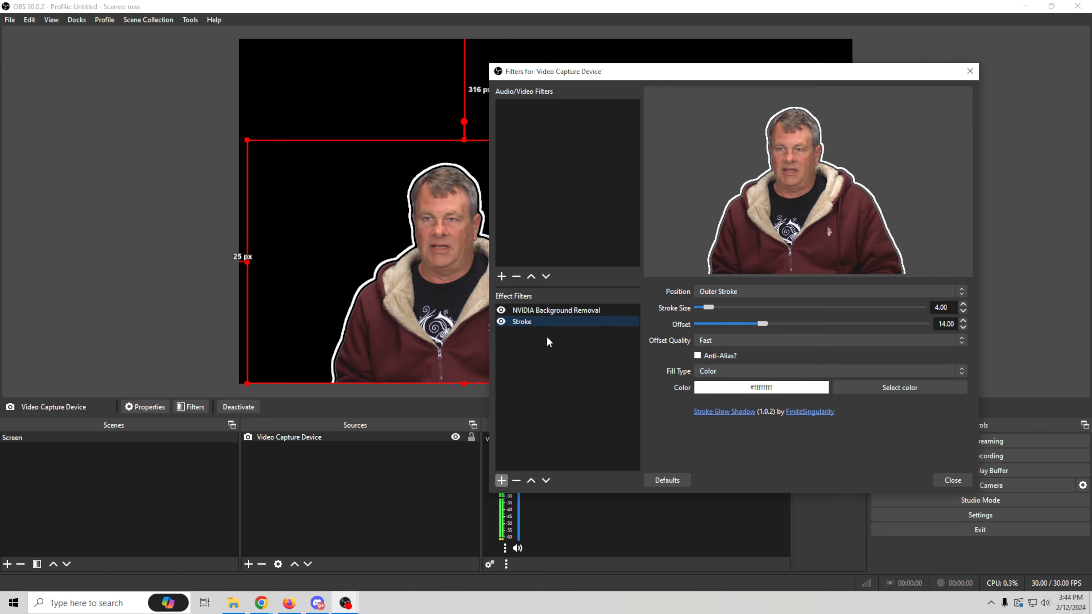
left_click_drag(845, 73, 769, 73)
left_click(881, 487)
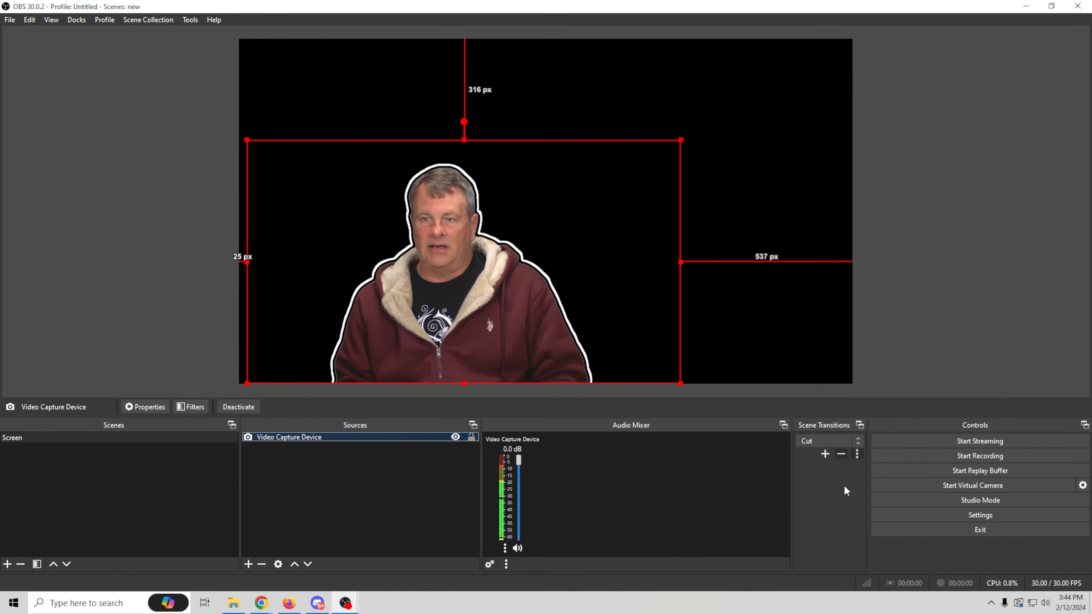
- Add a looping Media Source playing The Witcher 3 Wild Hunt - Official Gameplay (edit).mp4, and shrink it into the canvas's upper-right area
left_click(248, 563)
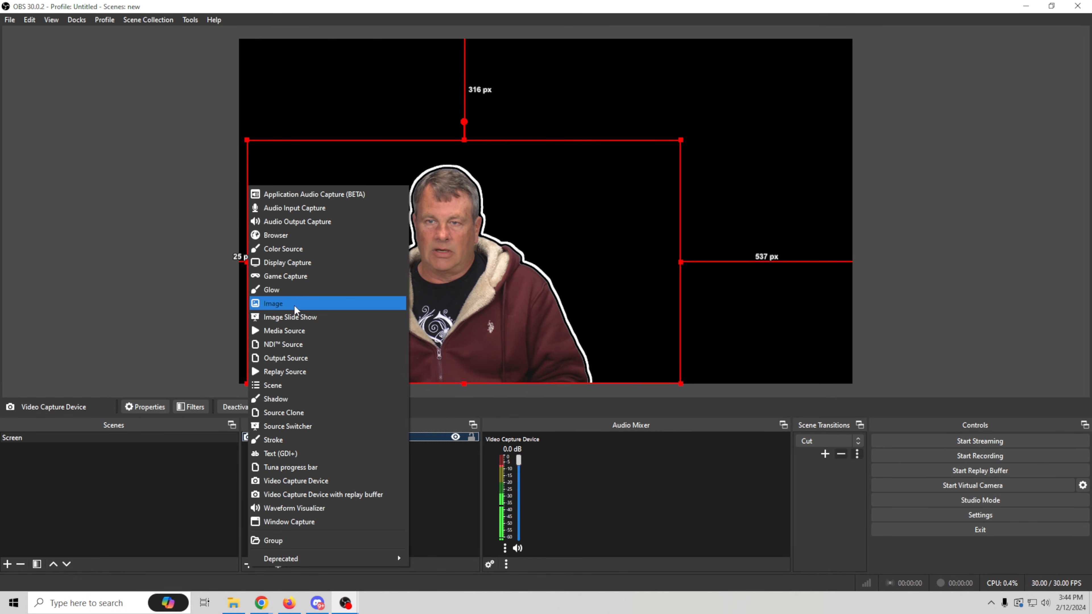
left_click(295, 329)
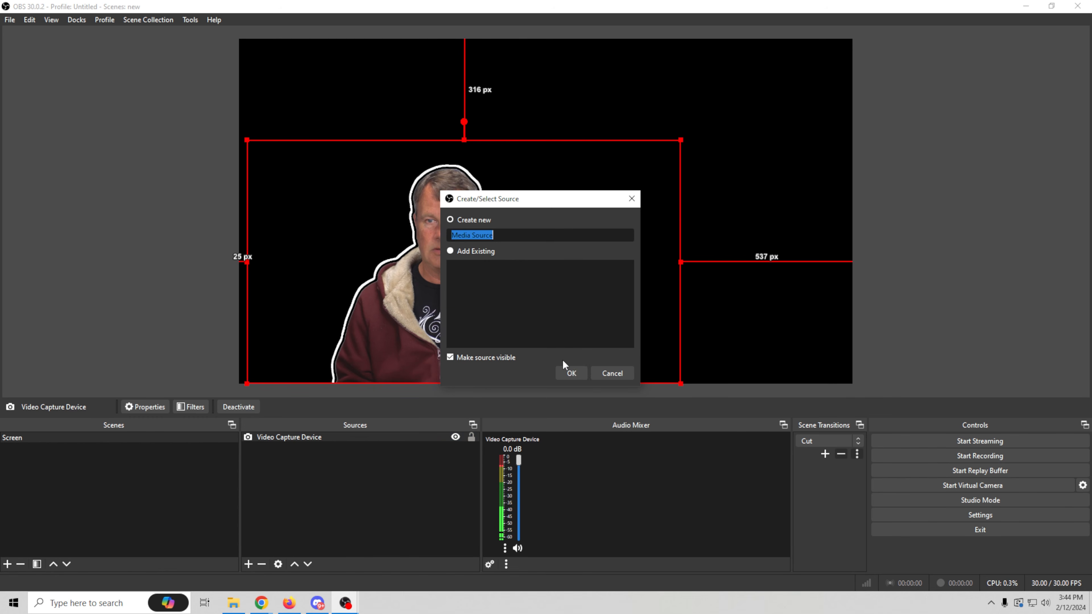
left_click(567, 372)
left_click(703, 316)
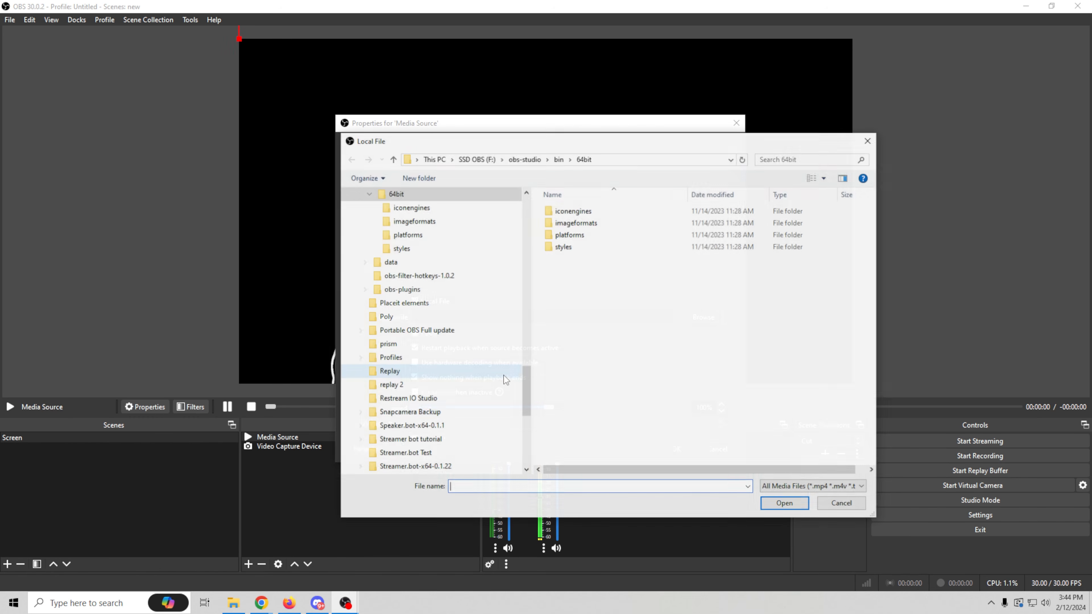
left_click_drag(525, 384, 529, 439)
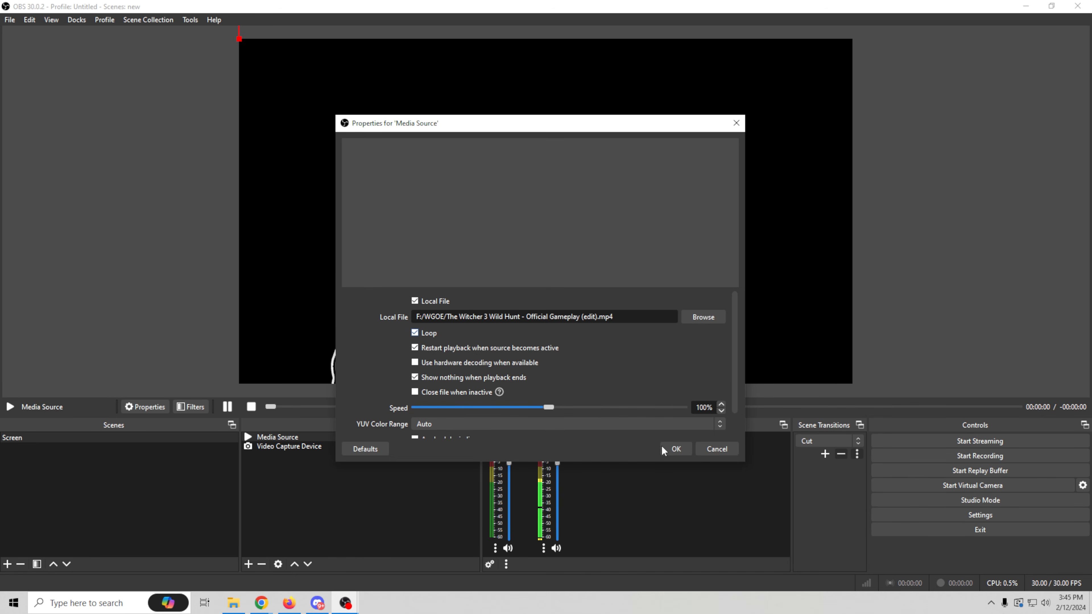
left_click(677, 449)
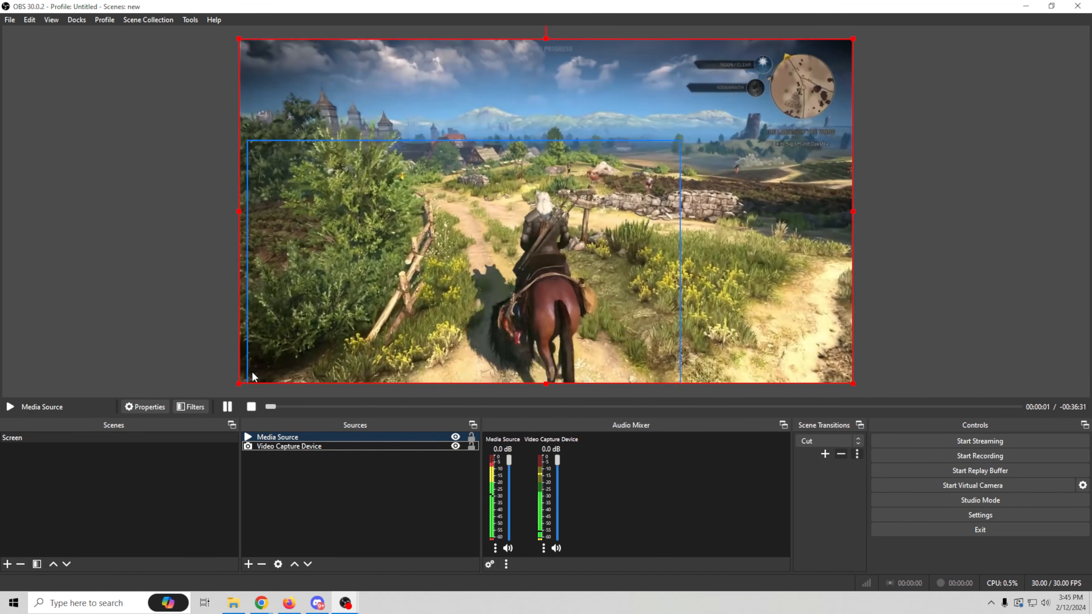
left_click_drag(237, 384, 559, 204)
left_click_drag(810, 134, 786, 159)
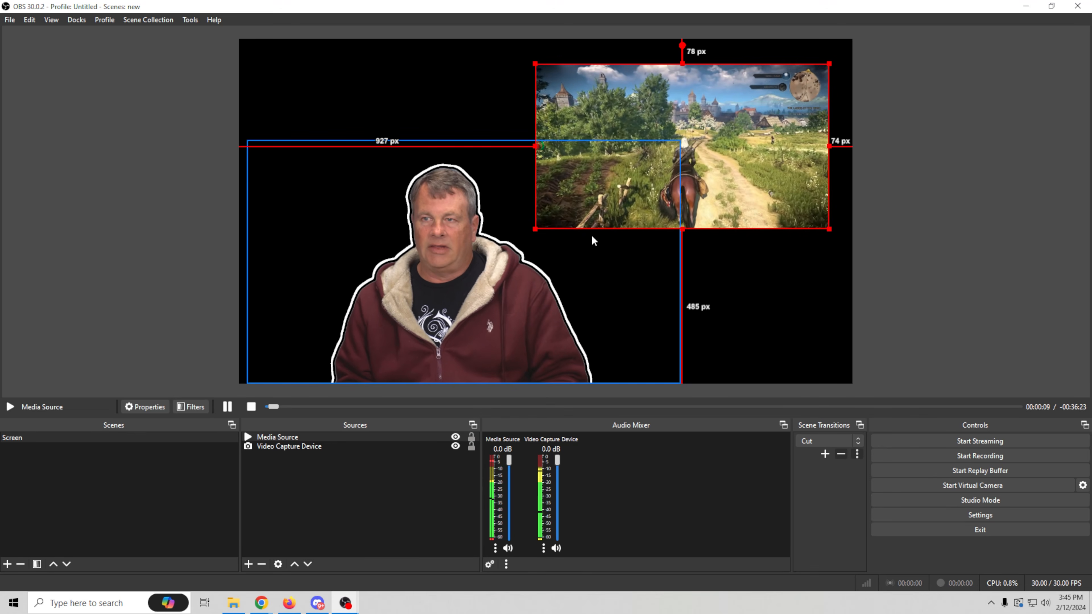
- Add a Stroke effect filter with its default name to the Media Source
right_click(307, 442)
left_click(328, 415)
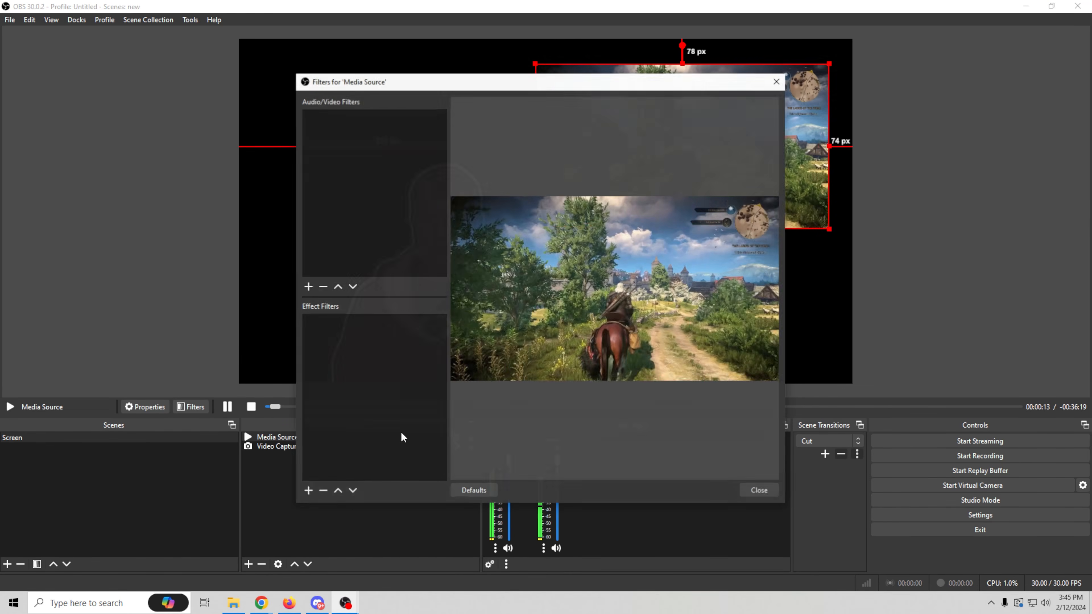
left_click(307, 491)
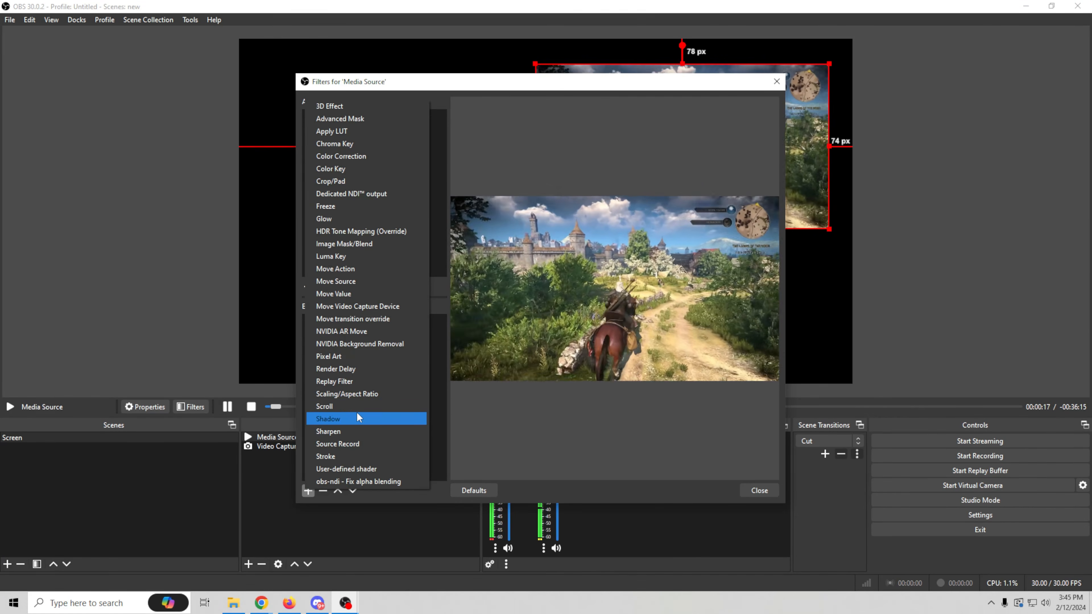
left_click(351, 456)
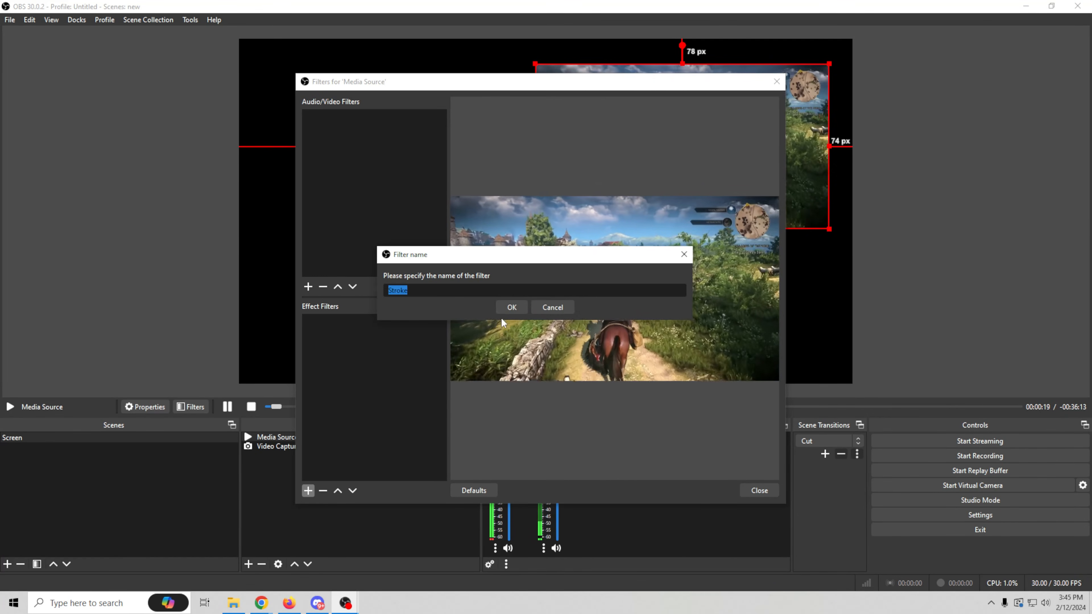
left_click(501, 306)
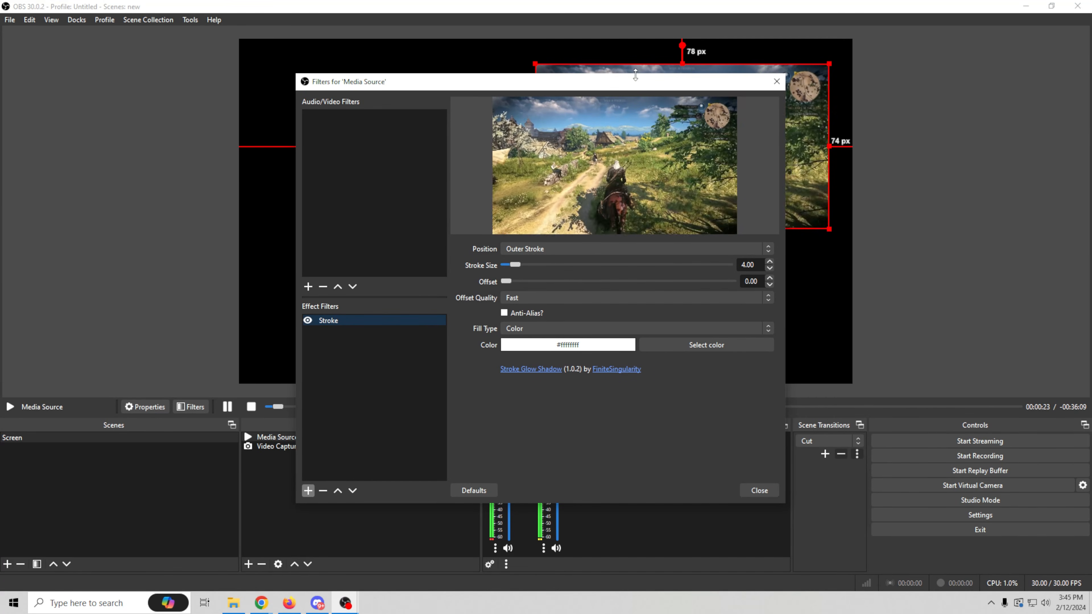
- Set the Media Source's stroke size to 29 and its stroke position to Inner Stroke
mouse_move(634, 86)
left_mouse_down()
mouse_move(386, 140)
mouse_move(374, 121)
left_mouse_up()
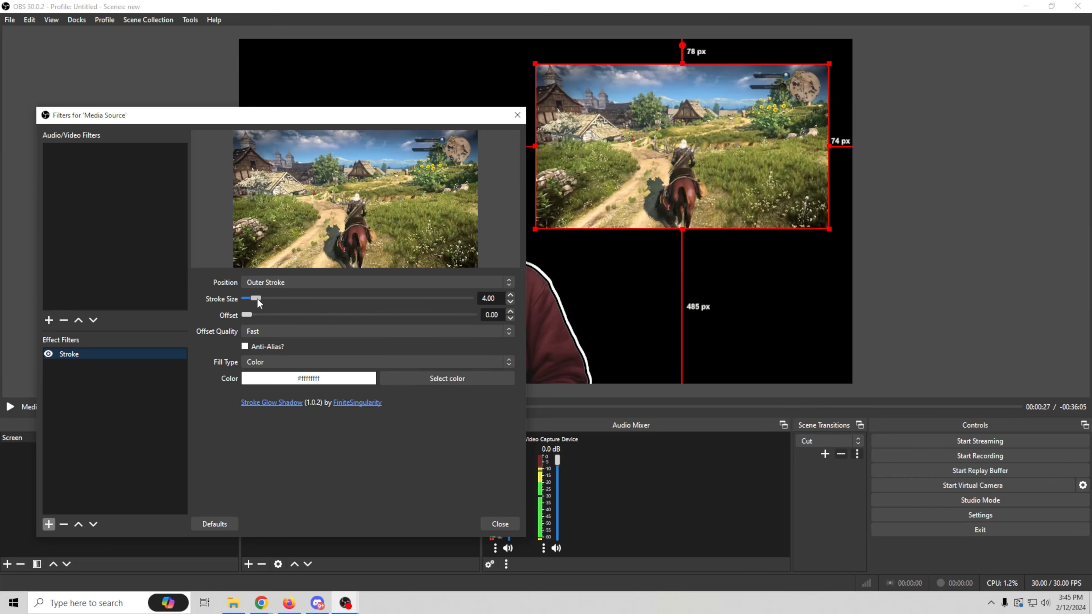
mouse_move(256, 298)
left_mouse_down()
mouse_move(454, 304)
mouse_move(310, 297)
left_mouse_up()
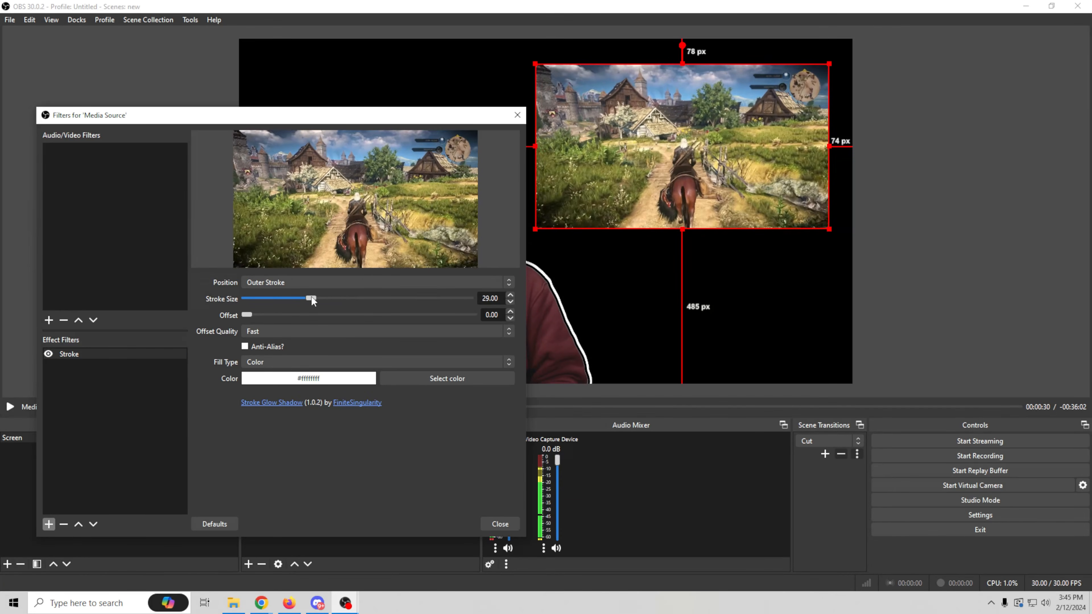
left_click(489, 282)
left_click(375, 300)
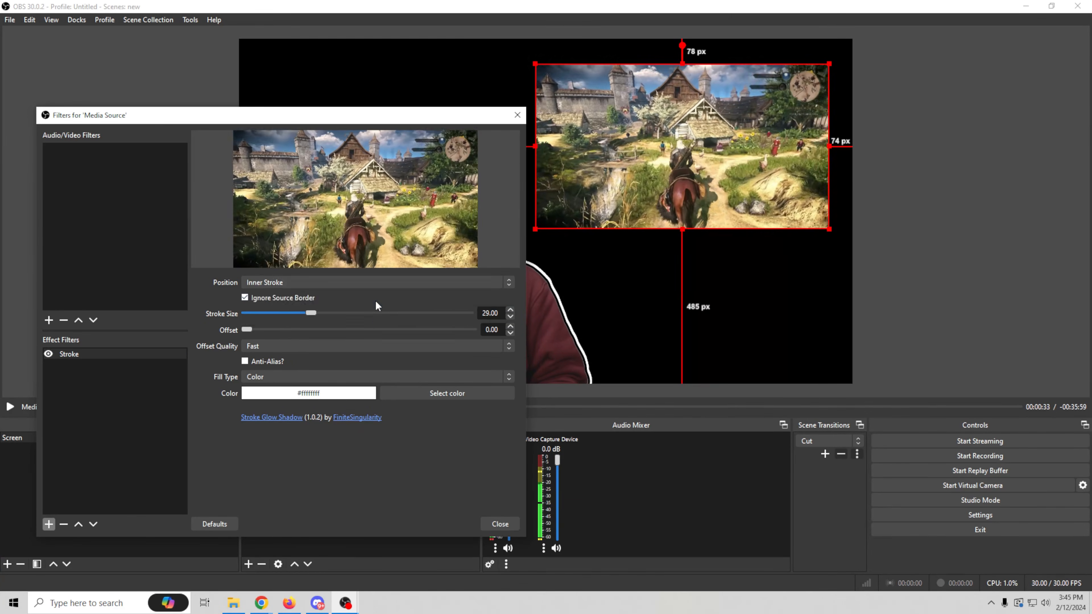
- Set the Media Source's stroke size to 19, its offset to 1 and its stroke position to Outer Stroke
mouse_move(309, 313)
left_mouse_down()
mouse_move(403, 317)
mouse_move(350, 317)
left_mouse_up()
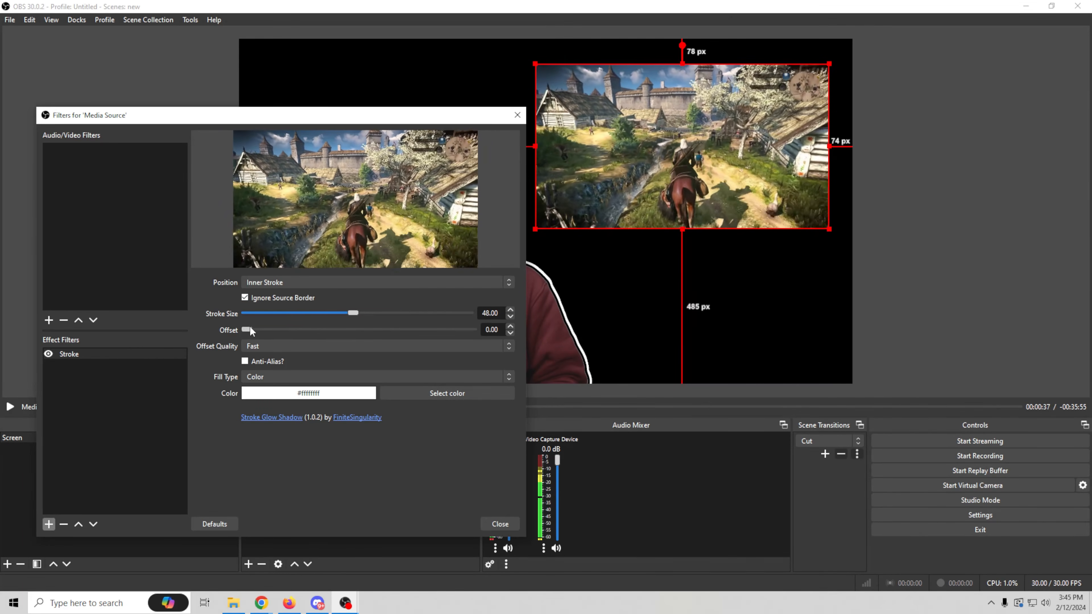
mouse_move(245, 330)
left_mouse_down()
mouse_move(325, 335)
mouse_move(264, 332)
left_mouse_up()
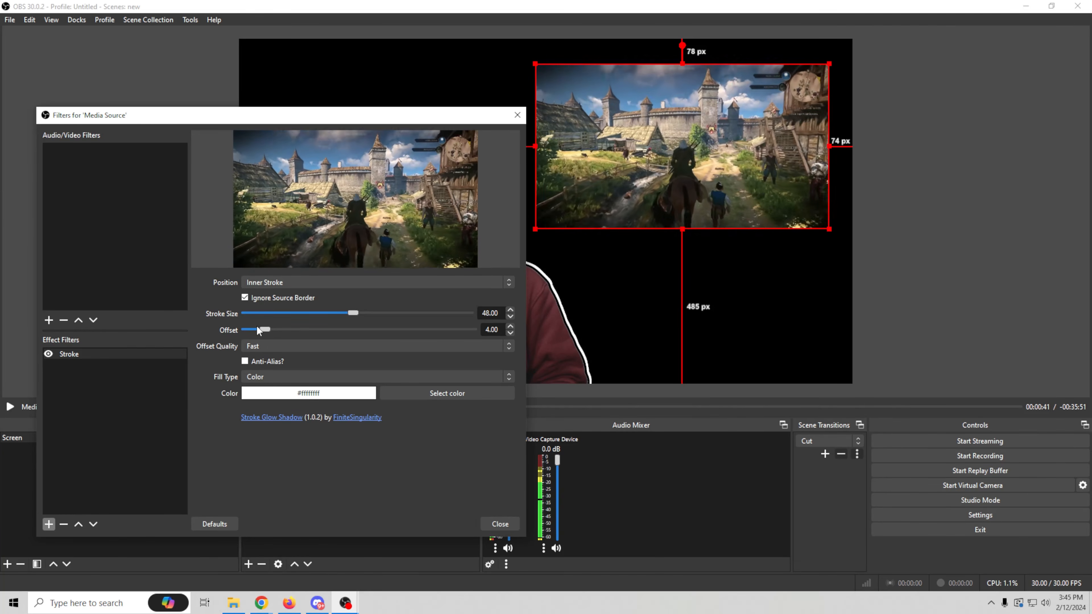
left_click_drag(266, 328, 253, 328)
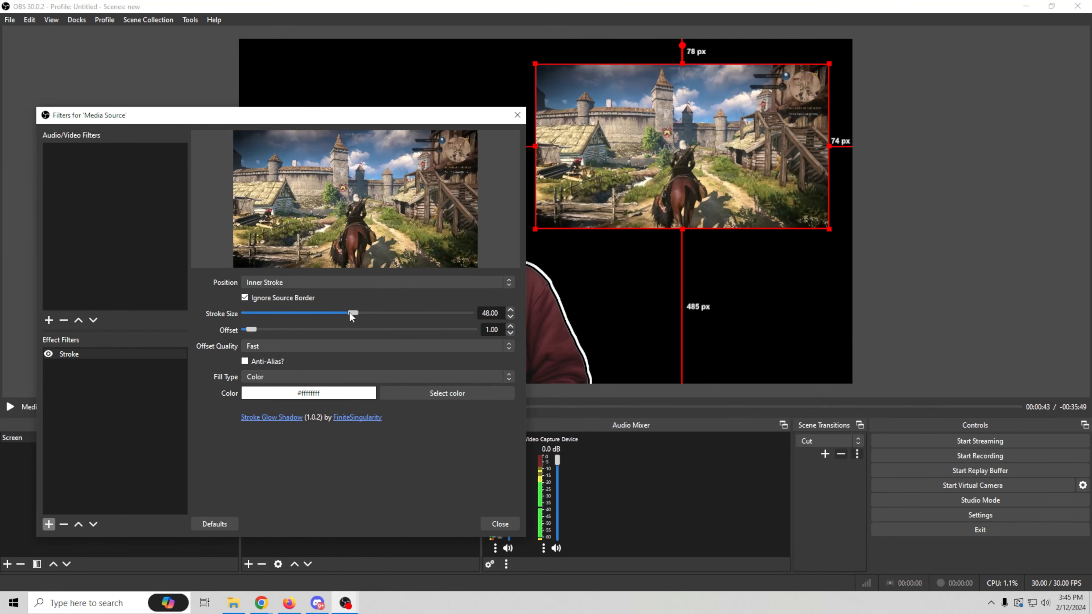
left_click_drag(350, 313, 287, 311)
left_click(316, 282)
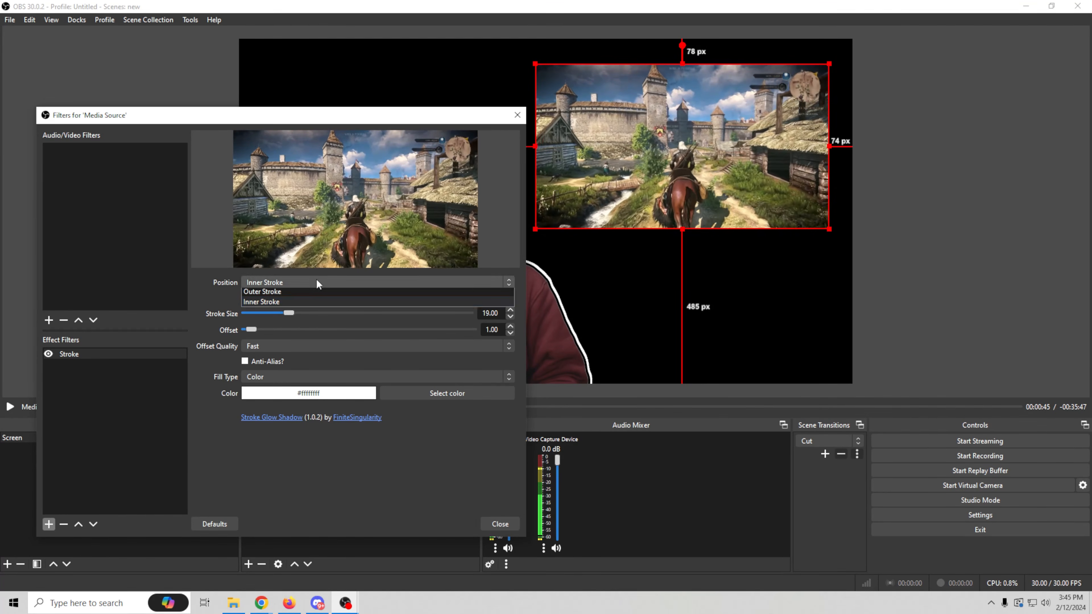
left_click(302, 293)
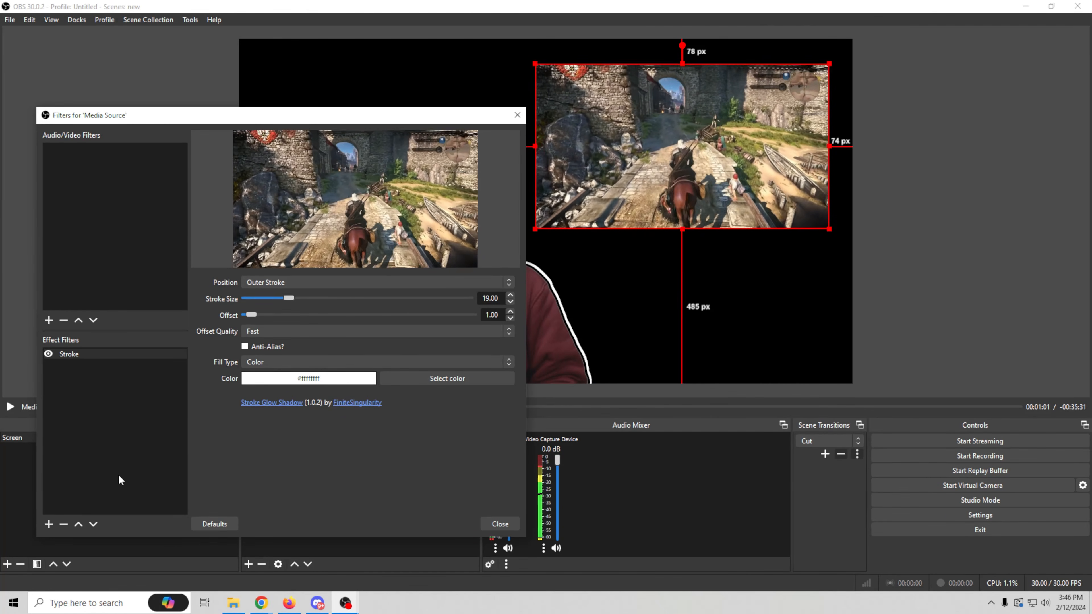
- Add a Crop/Pad effect filter with its default name to the Media Source
left_click(48, 523)
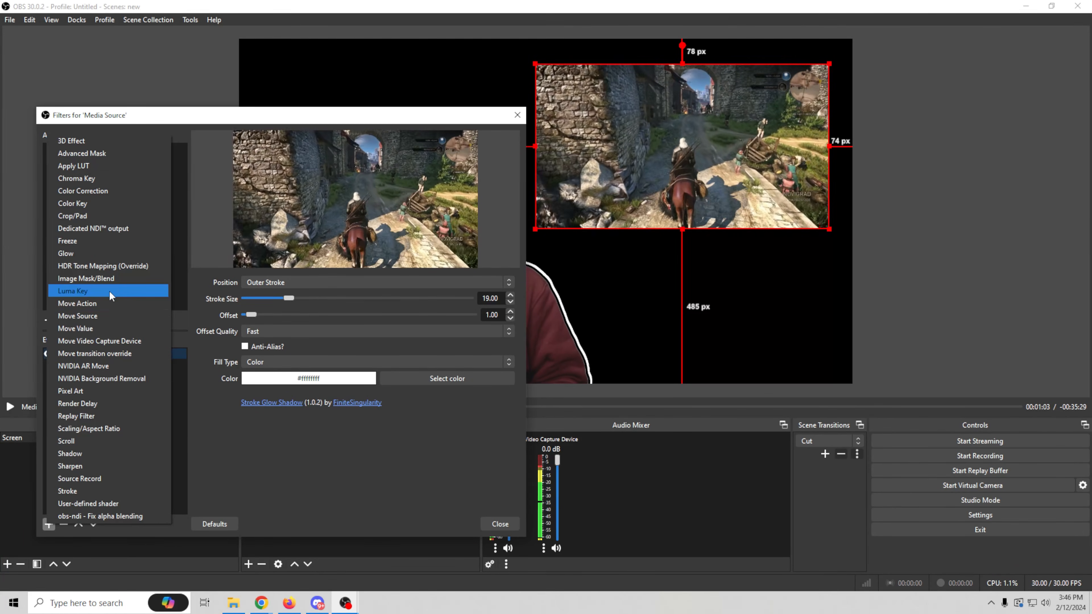
left_click(114, 215)
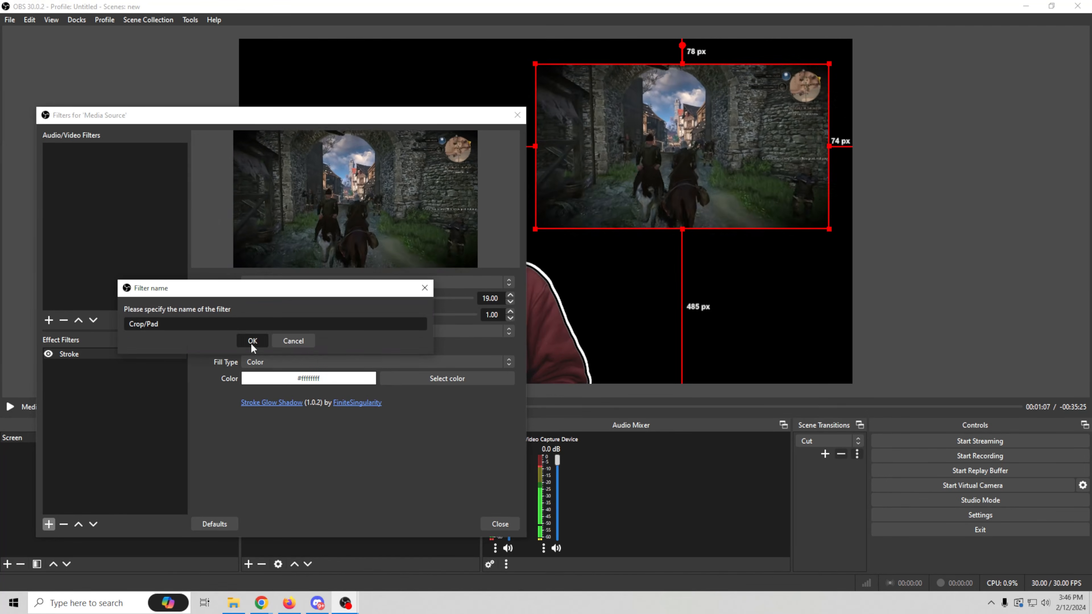
left_click(253, 341)
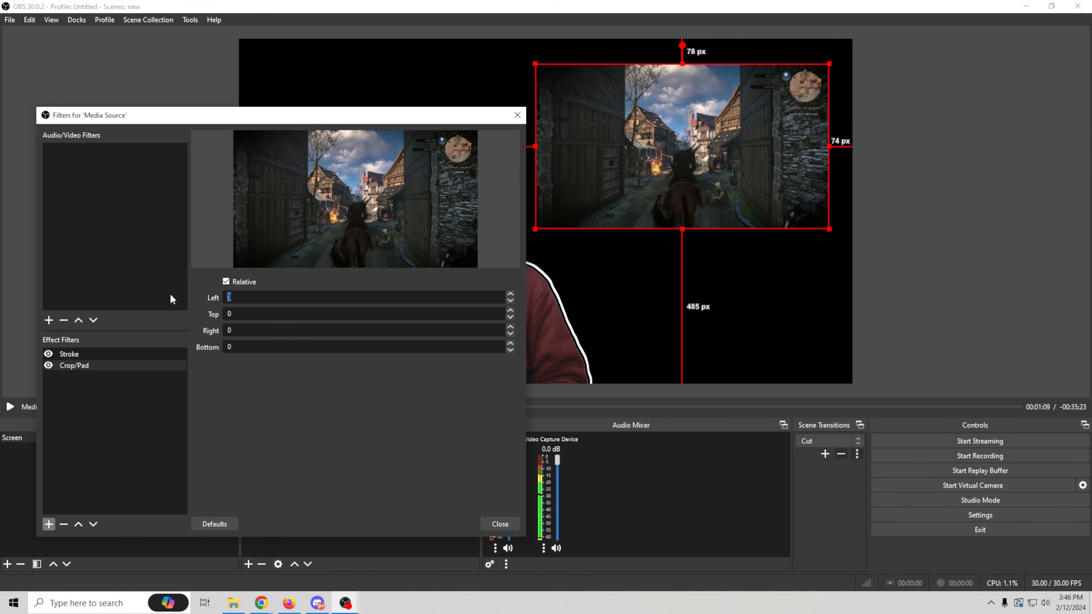
- Set the Crop/Pad filter's left, top, right and bottom values to -200, and move the Stroke filter below Crop/Pad
type("-")
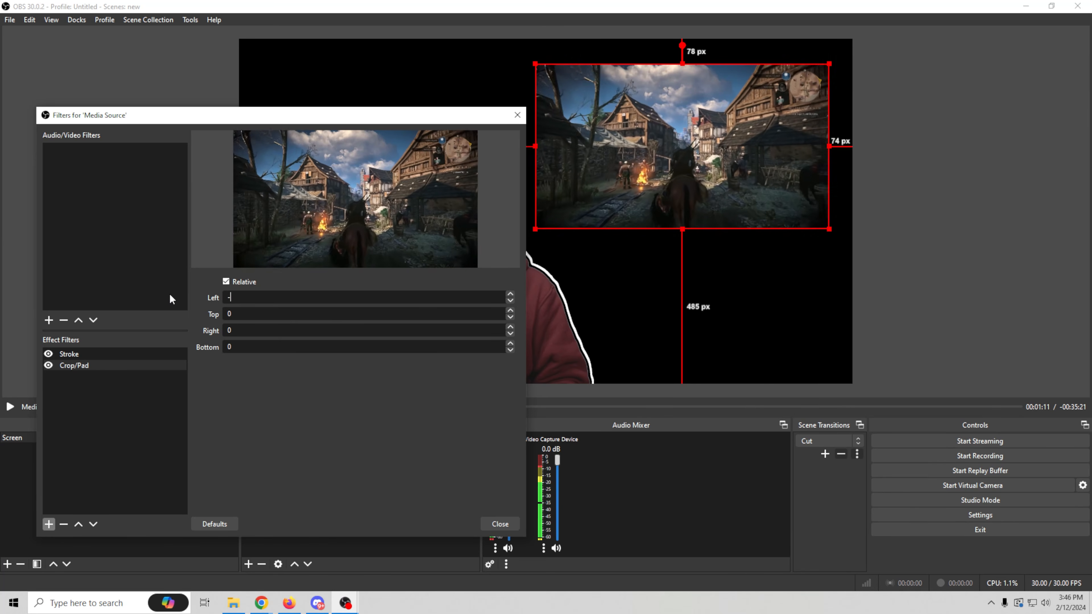
type("200")
key("Tab")
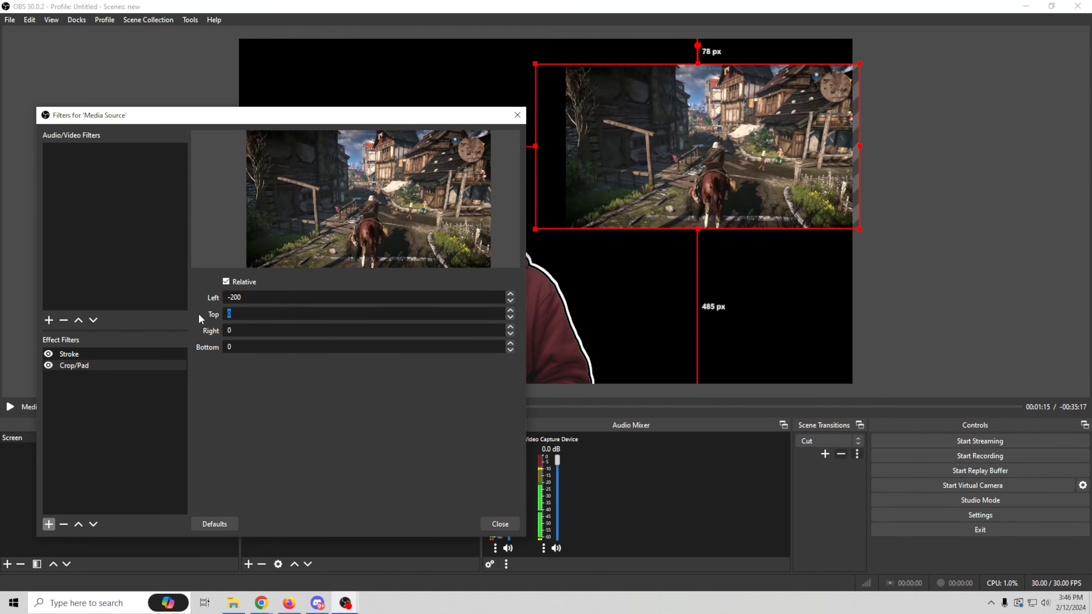
type("-22")
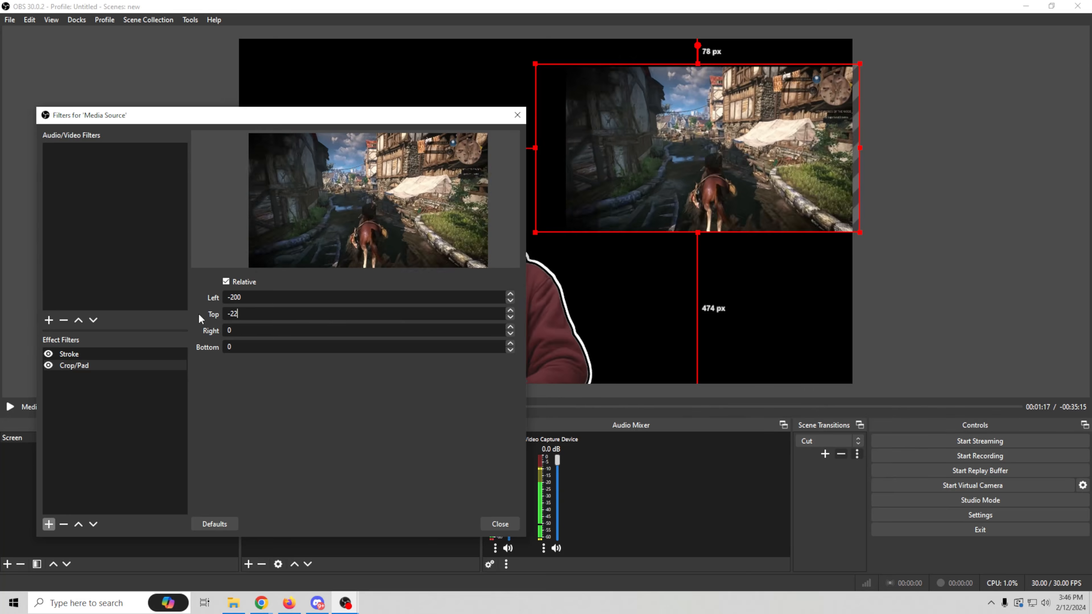
key("BackSpace")
type("00")
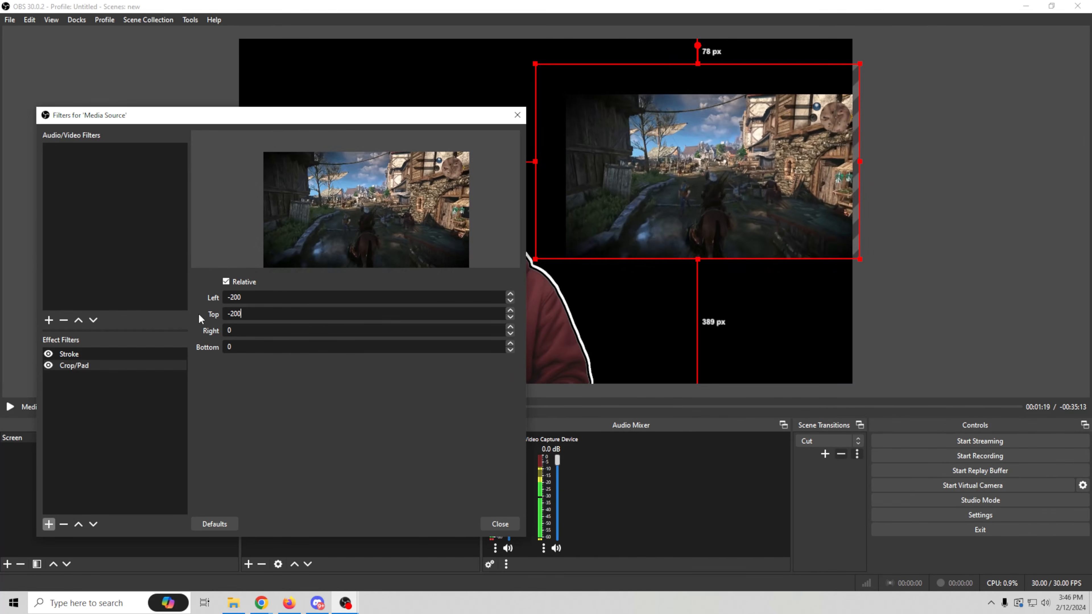
left_click(235, 329)
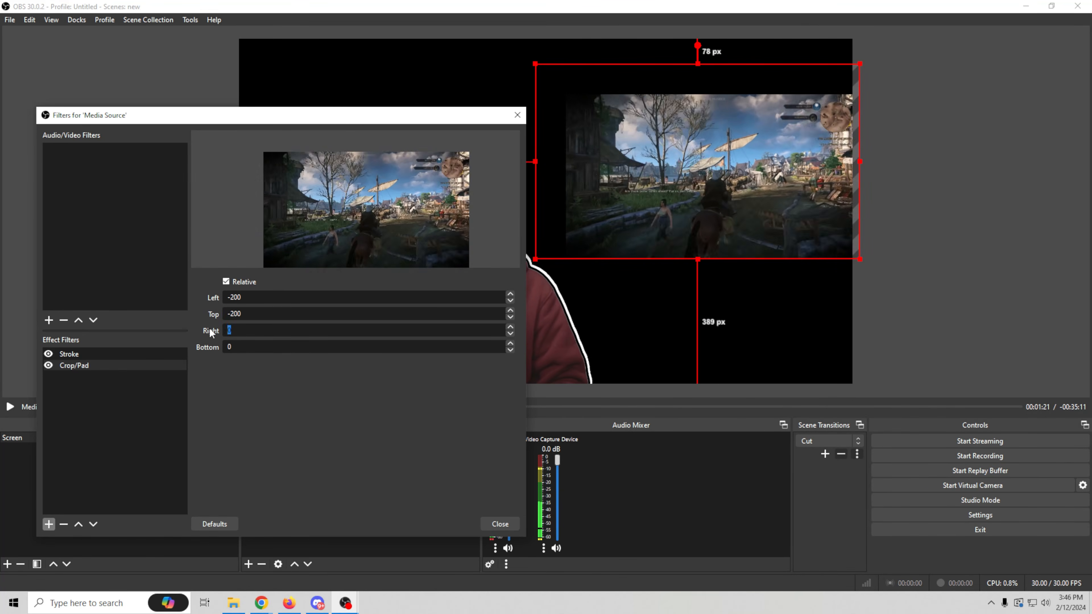
type("-200")
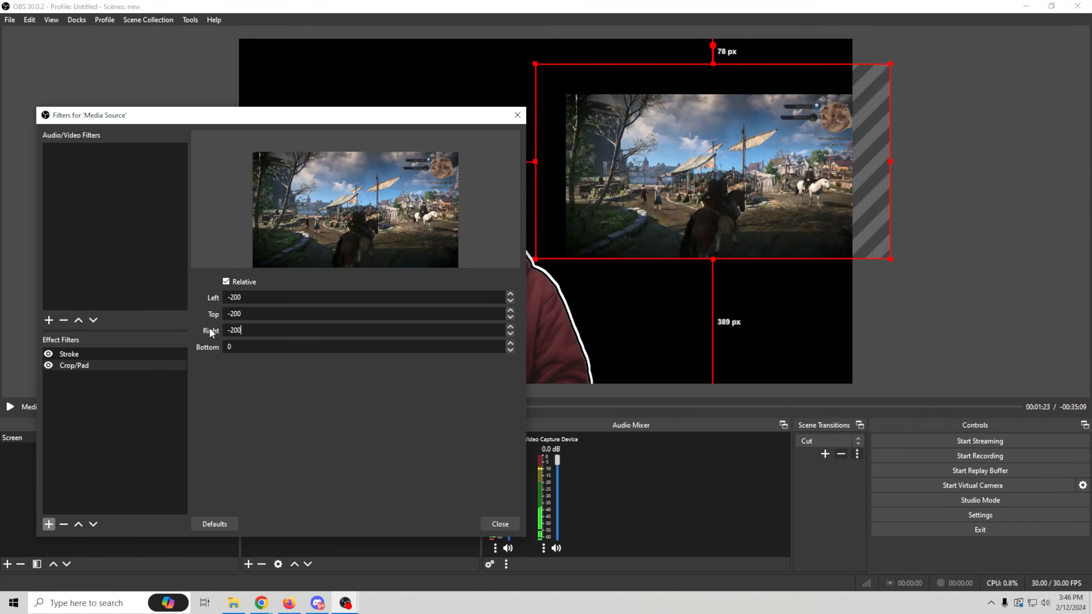
type("-")
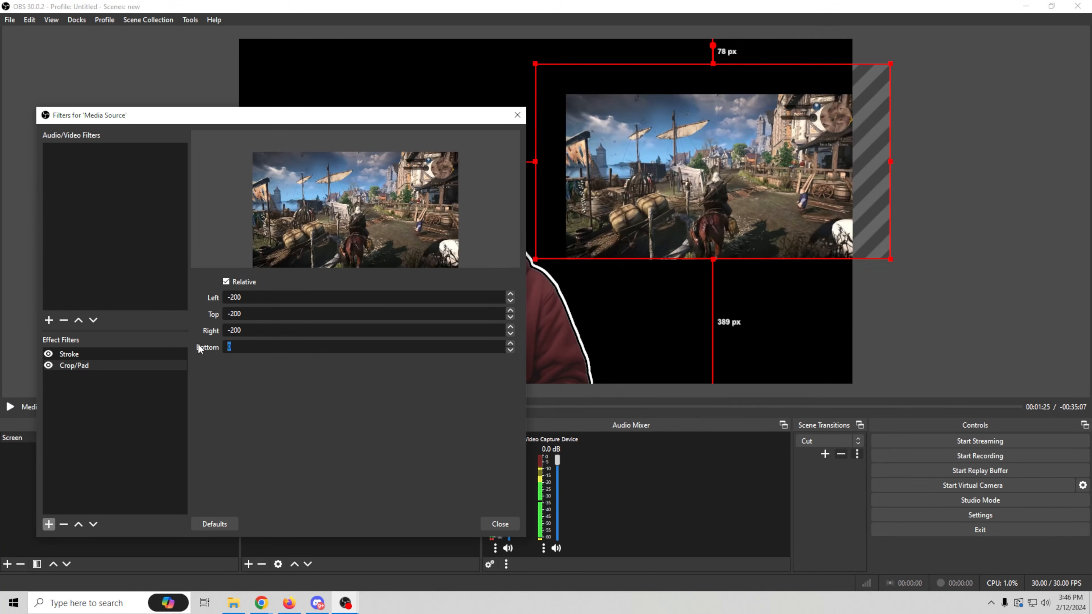
type("200")
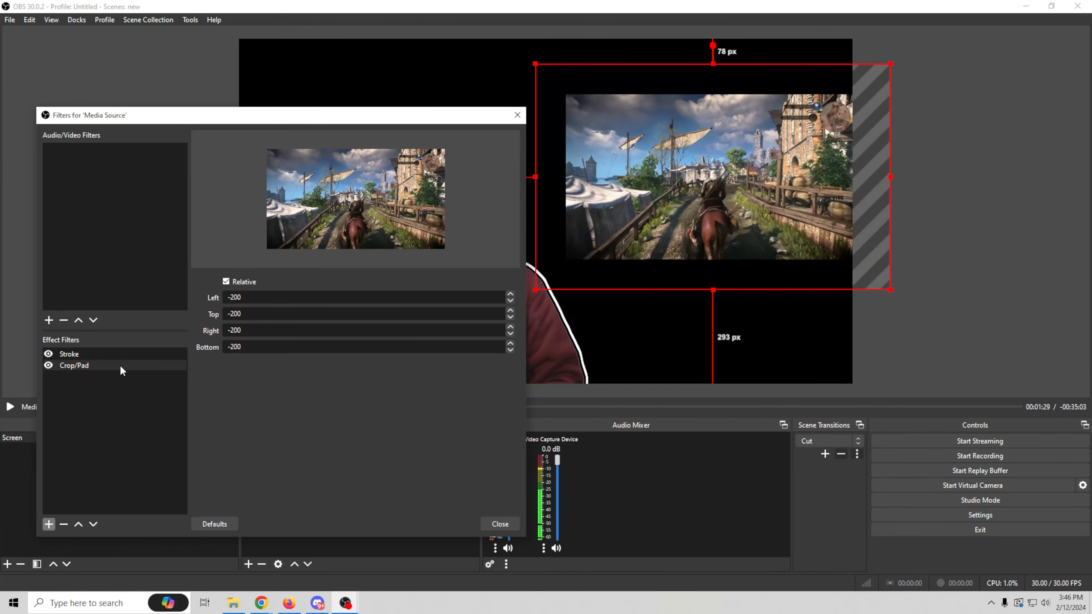
left_click_drag(113, 353, 114, 390)
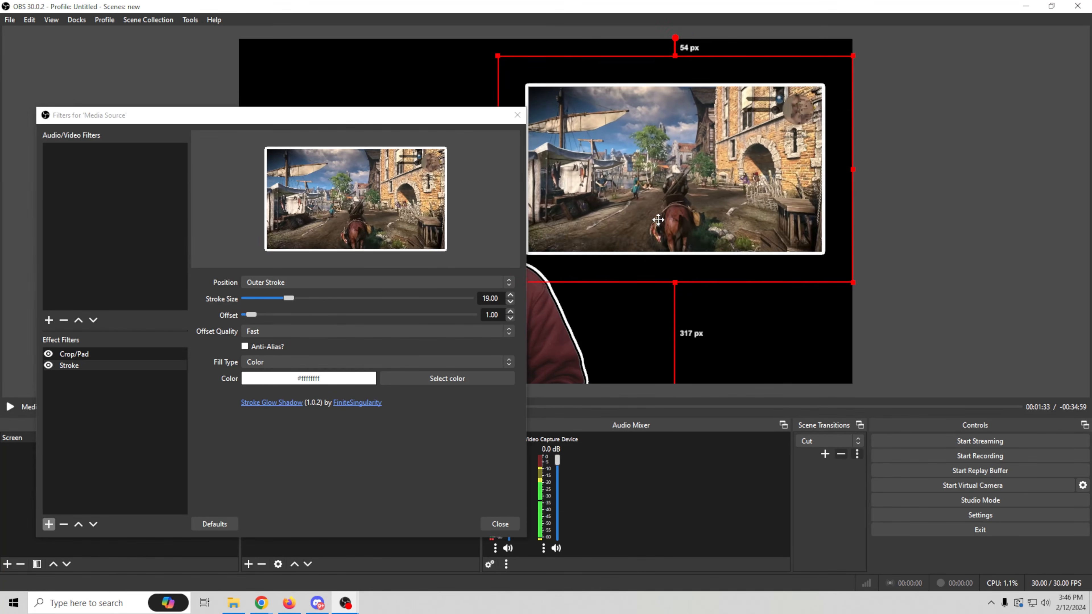
- Close the Media Source's filters, then slightly enlarge the source and reposition it in the canvas's upper-right area
left_click_drag(658, 220, 669, 208)
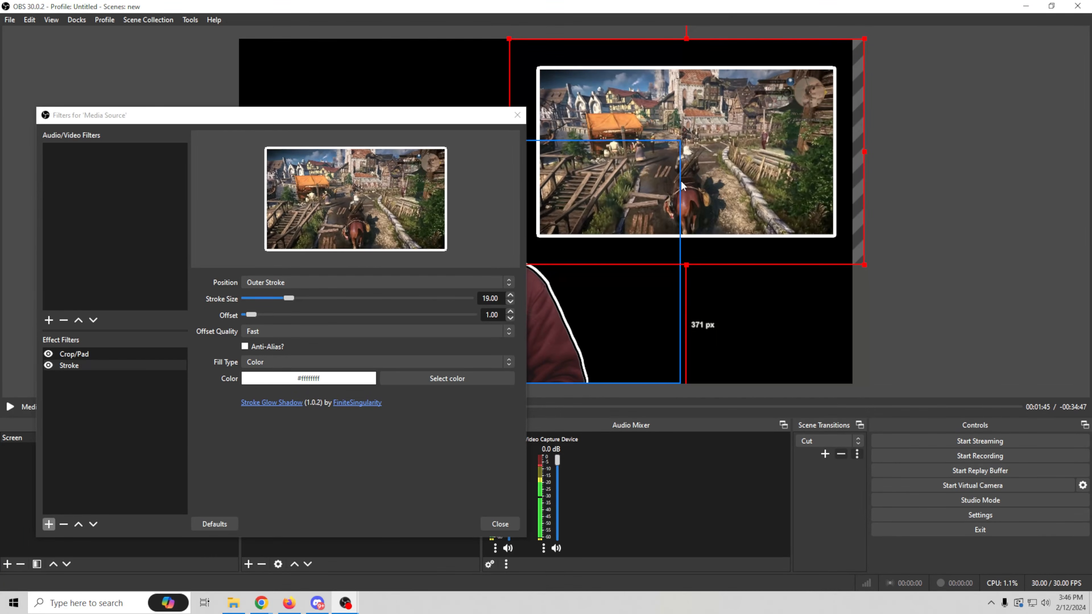
left_click(500, 524)
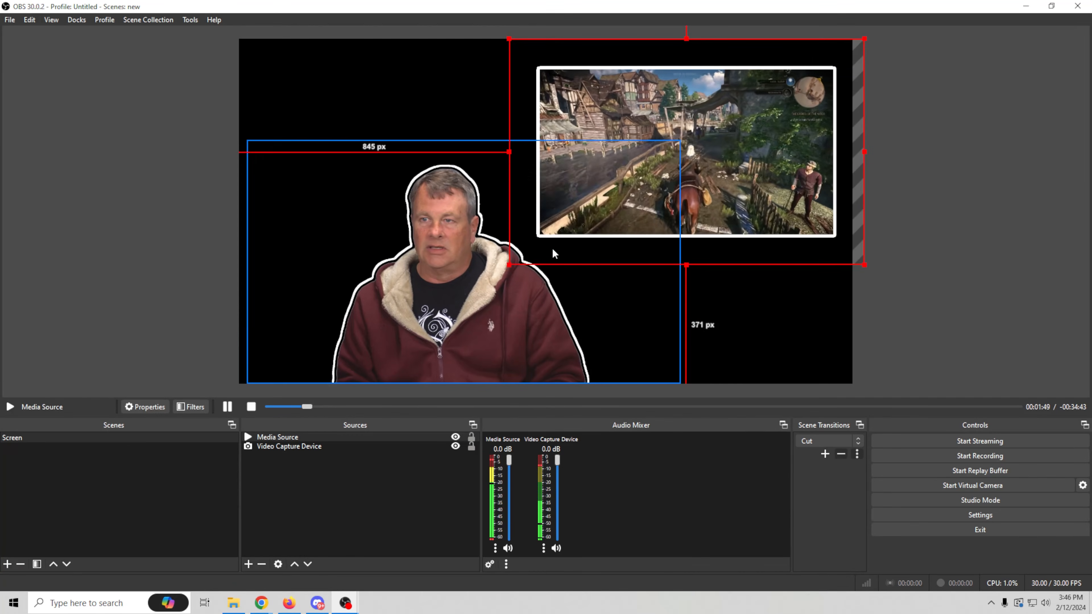
left_click_drag(506, 266, 506, 275)
left_click_drag(633, 202, 633, 190)
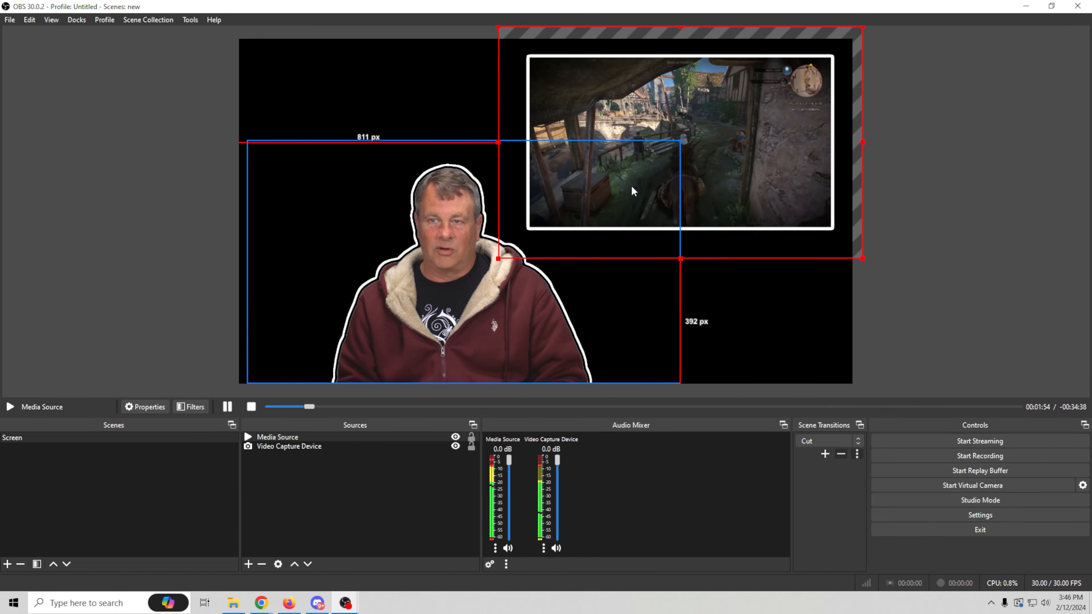
- Set the Video Capture Device's Stroke filter to offset 30 and stroke size 8, and close the filters
left_click(460, 319)
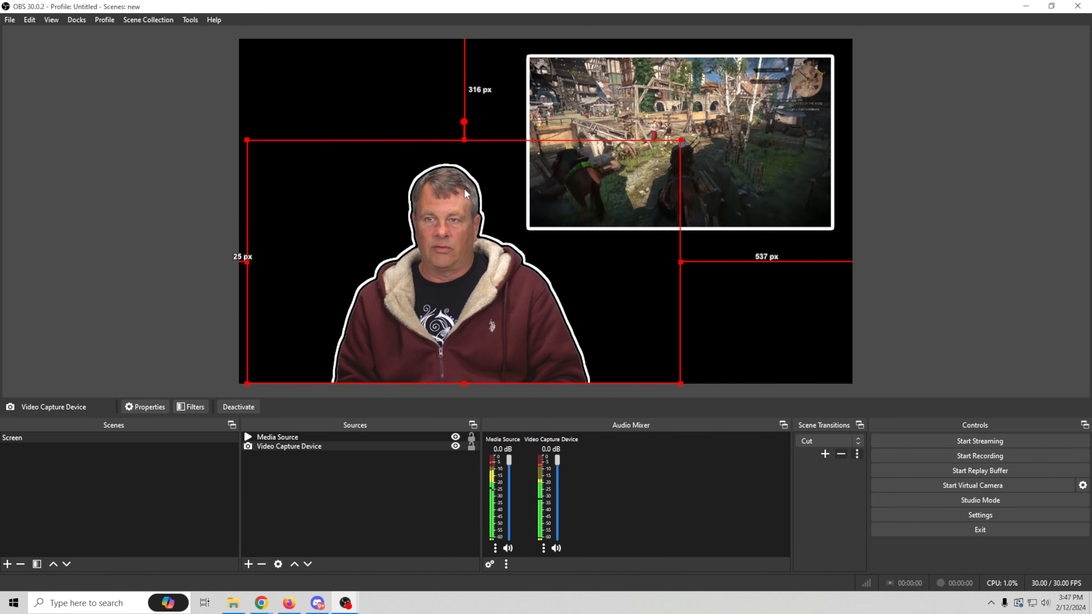
right_click(262, 447)
left_click(289, 427)
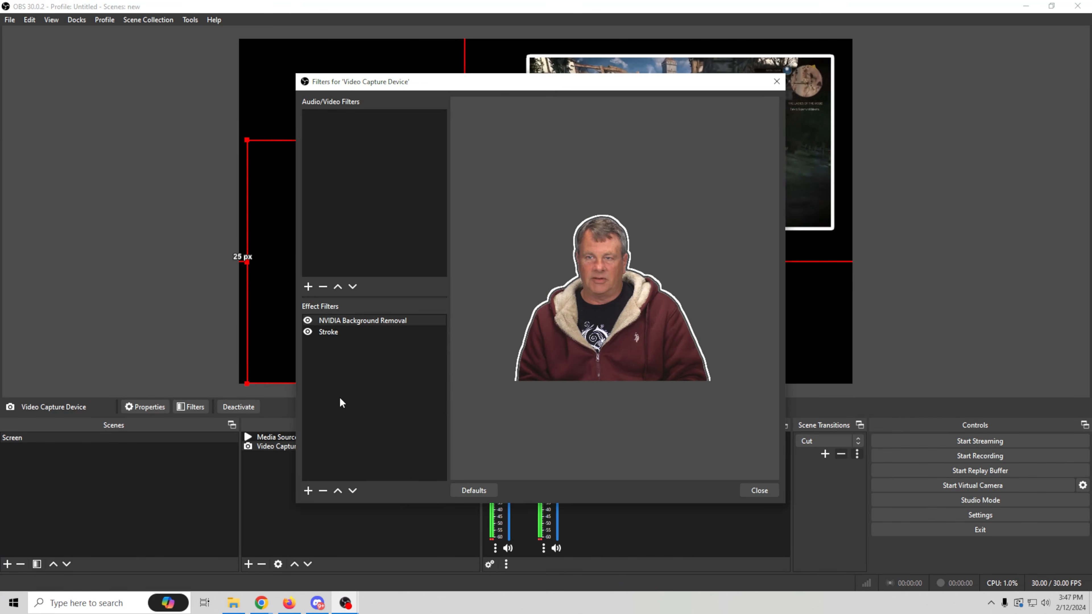
left_click(331, 333)
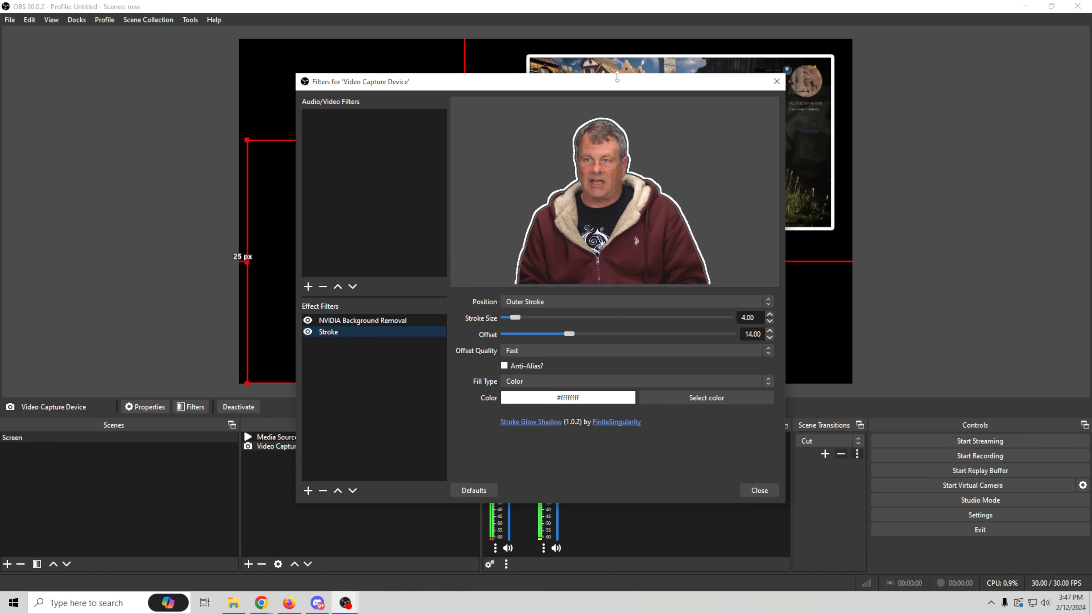
left_click_drag(619, 91, 324, 127)
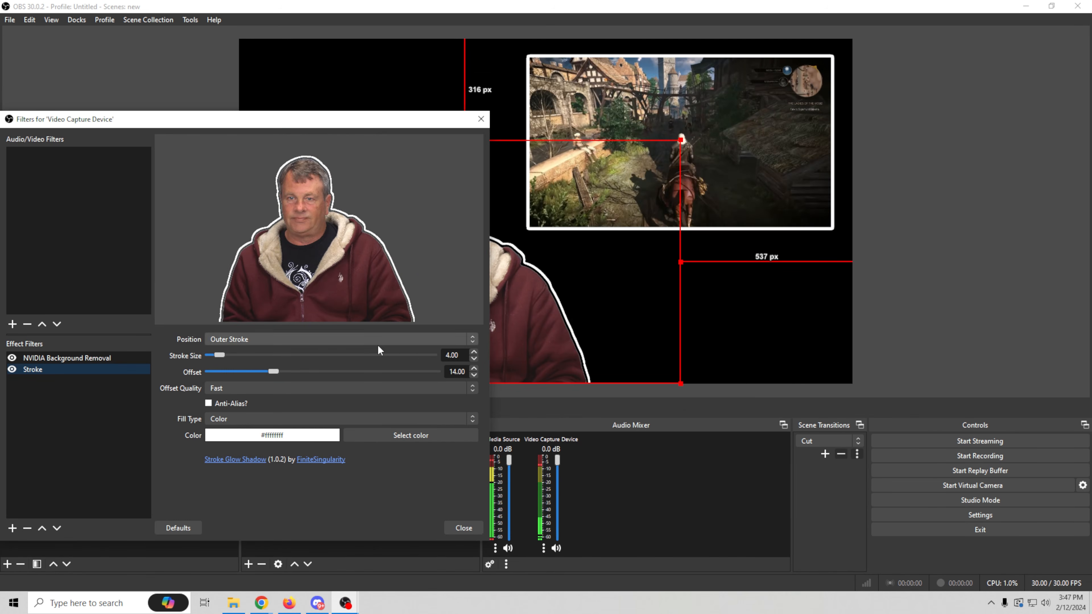
left_click_drag(271, 372, 343, 379)
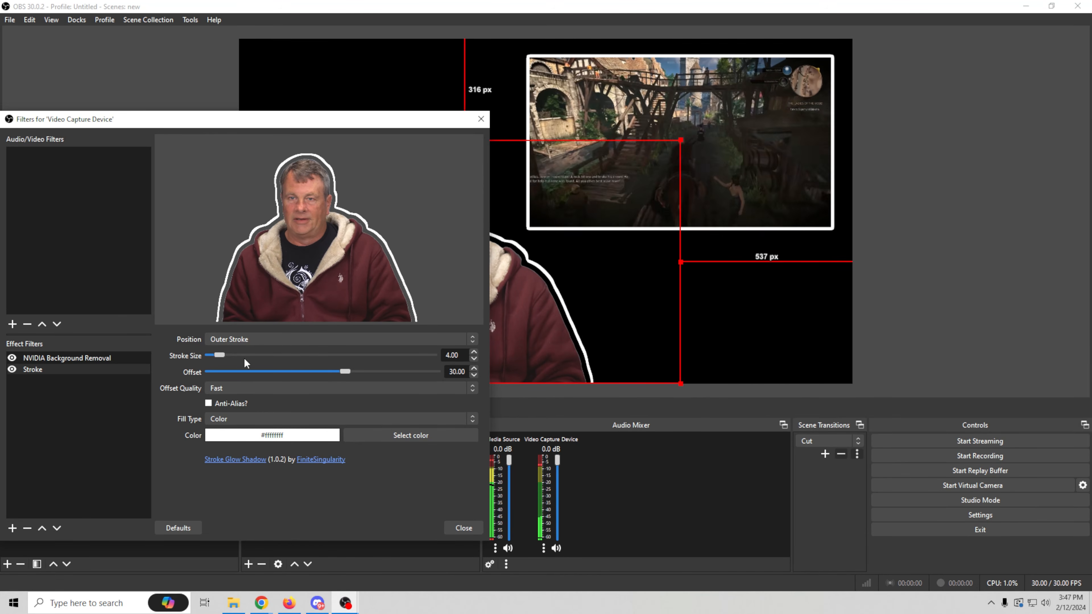
left_click_drag(217, 353, 228, 354)
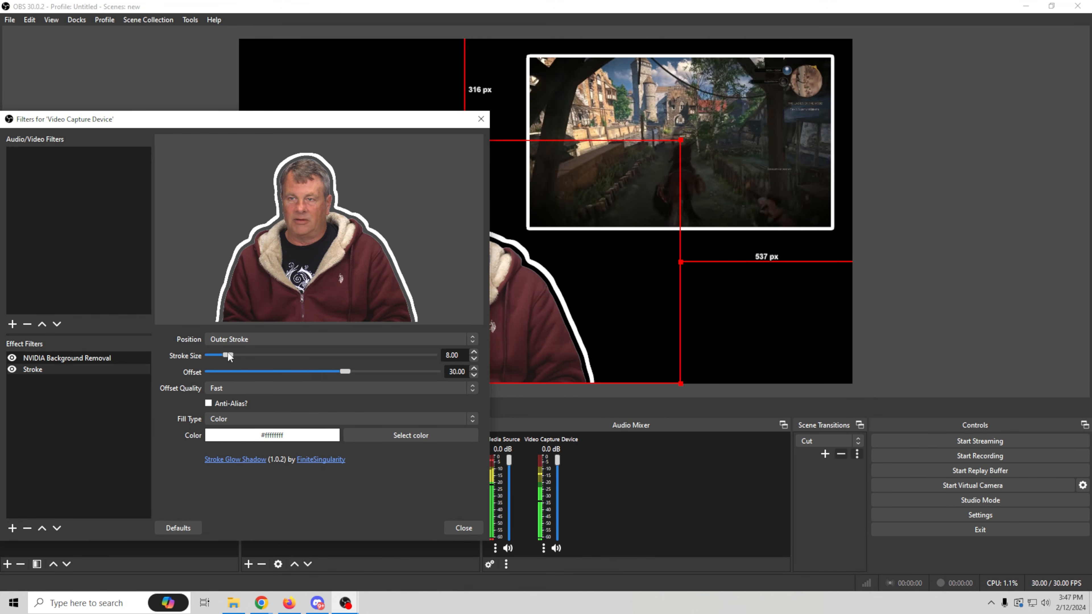
left_click(456, 525)
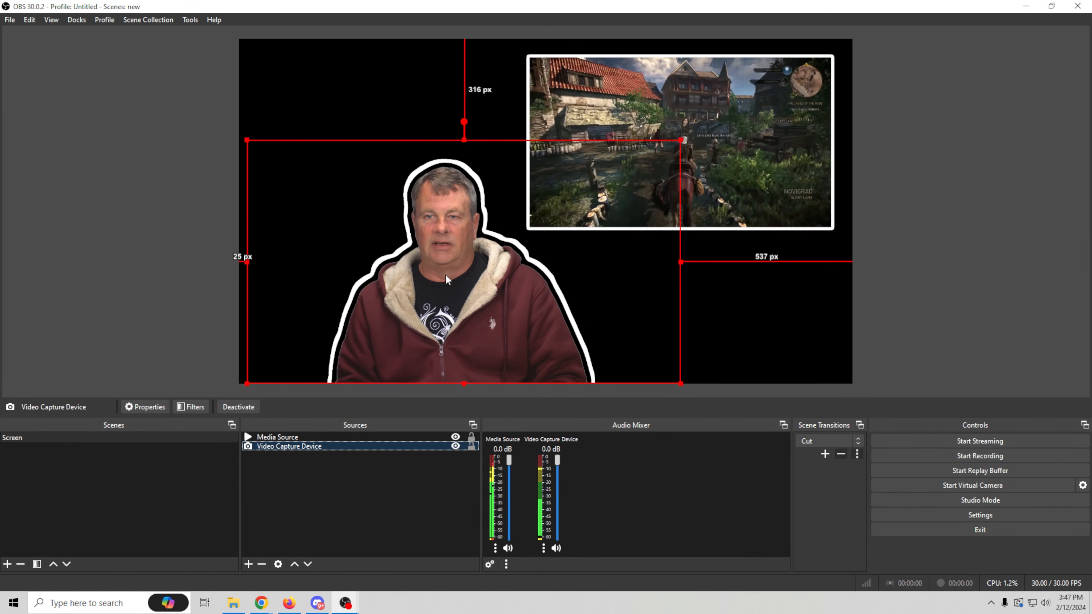
- Add a new Glow source with its default name to the scene
left_click(248, 564)
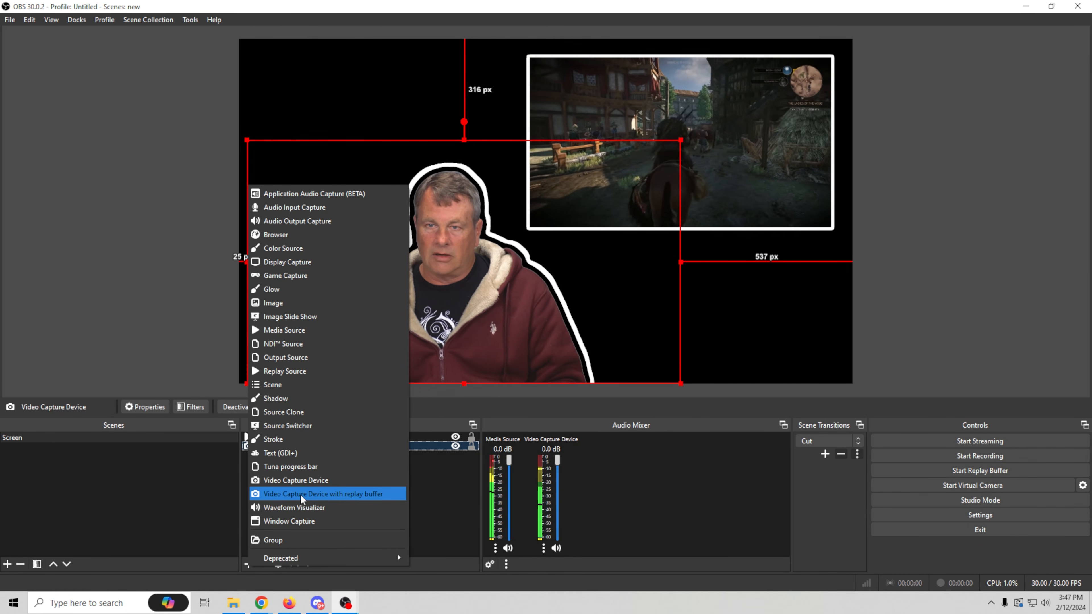
left_click(283, 289)
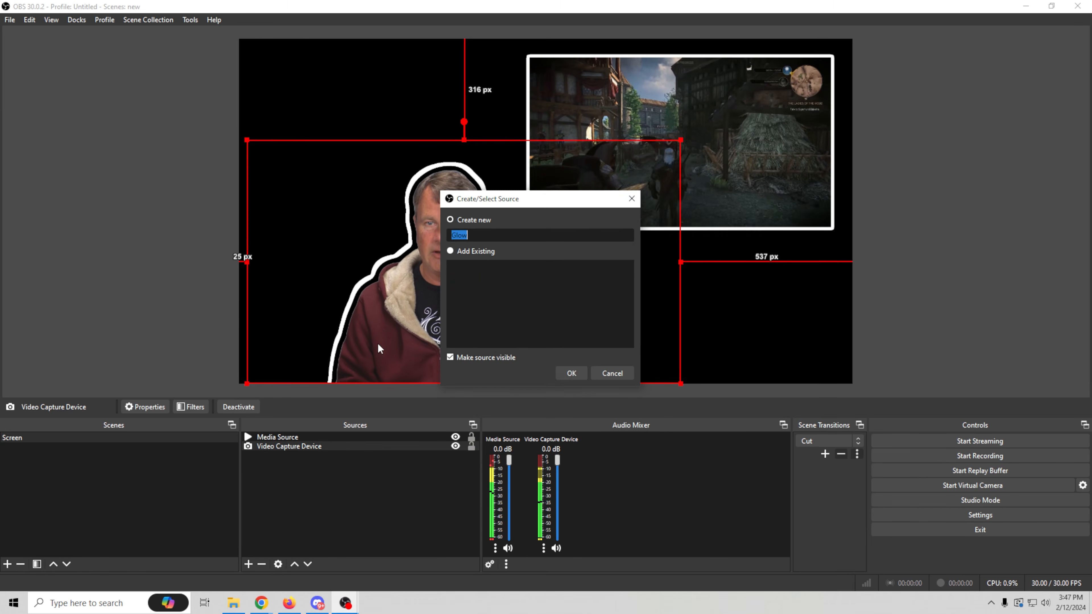
left_click(571, 373)
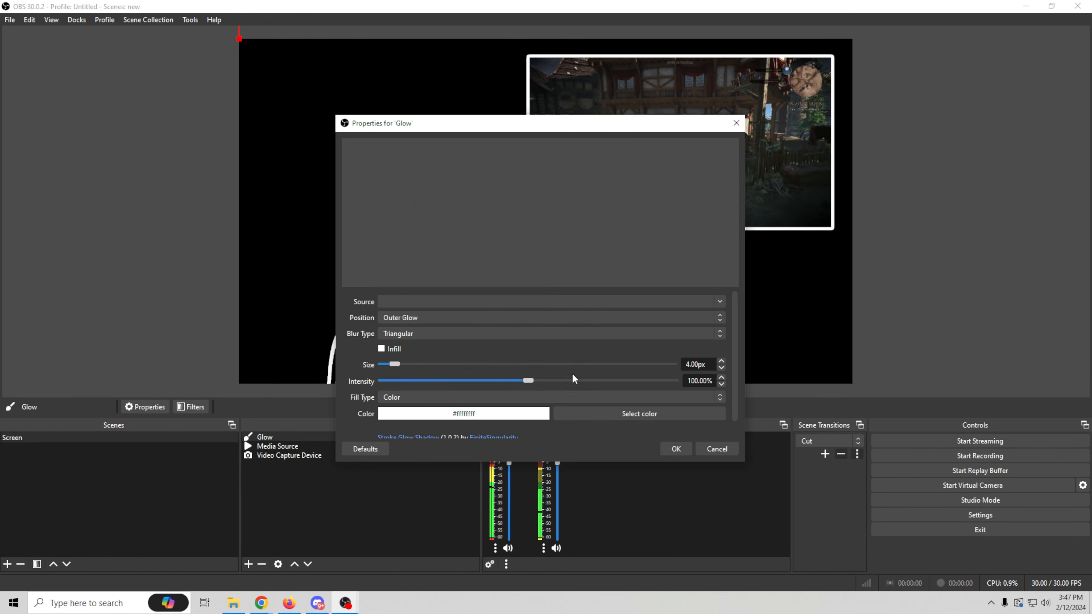
- Set the Glow's color to orange #ff6b31 and its source to Video Capture Device, keeping the webcam in view
left_click(612, 414)
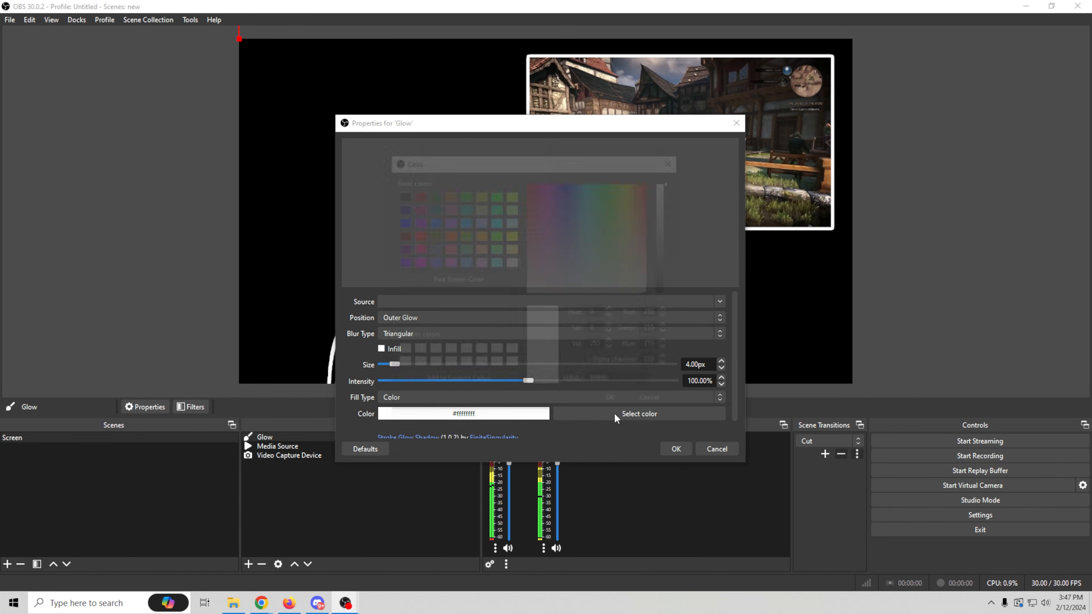
mouse_move(646, 203)
left_mouse_down()
mouse_move(629, 210)
mouse_move(645, 217)
mouse_move(648, 189)
mouse_move(646, 202)
left_mouse_up()
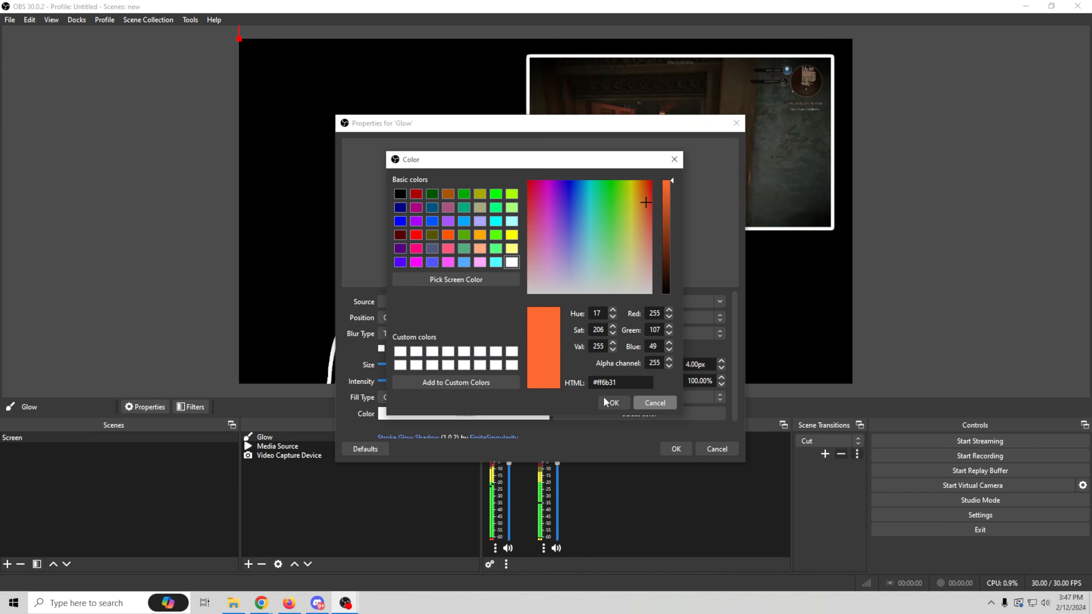
left_click(612, 402)
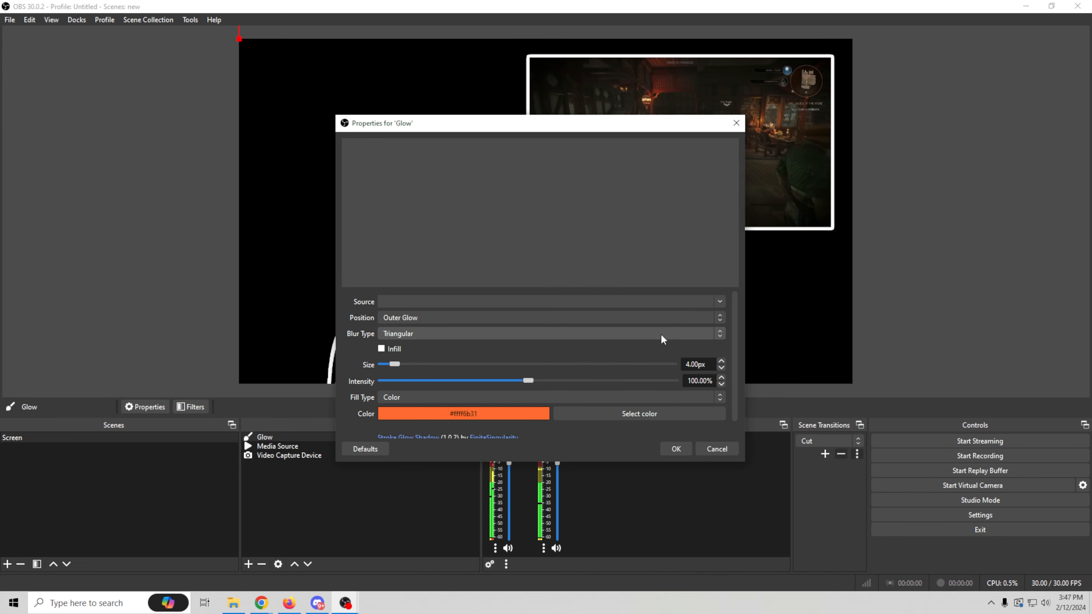
left_click(721, 300)
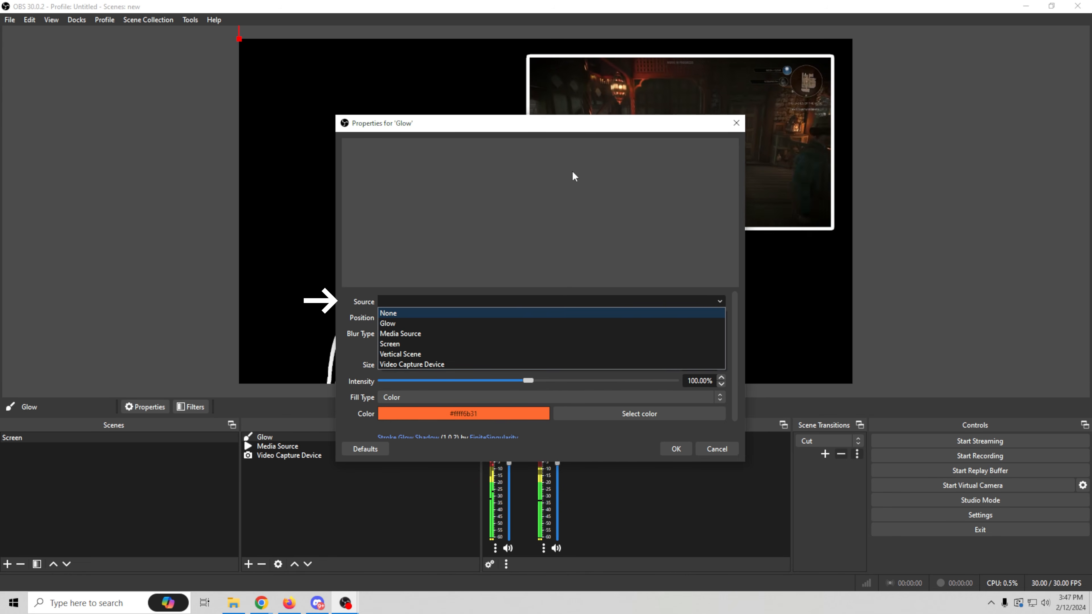
left_click(438, 364)
left_click_drag(549, 124, 774, 106)
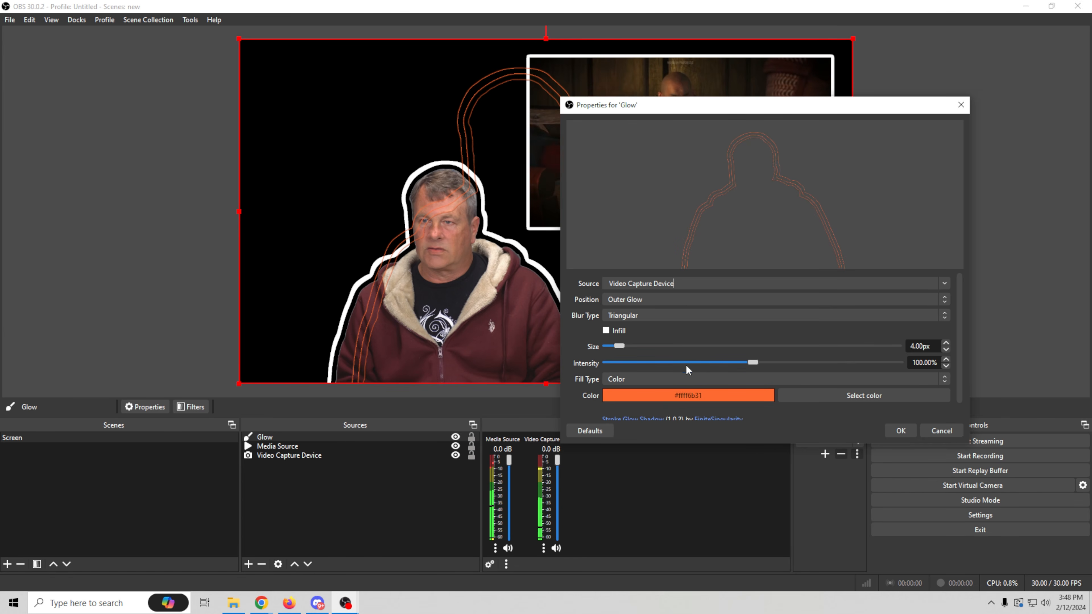
- Set the Glow's size to 65 px and intensity to 132.50%, and accept its properties
scroll(665, 327, "down", 1)
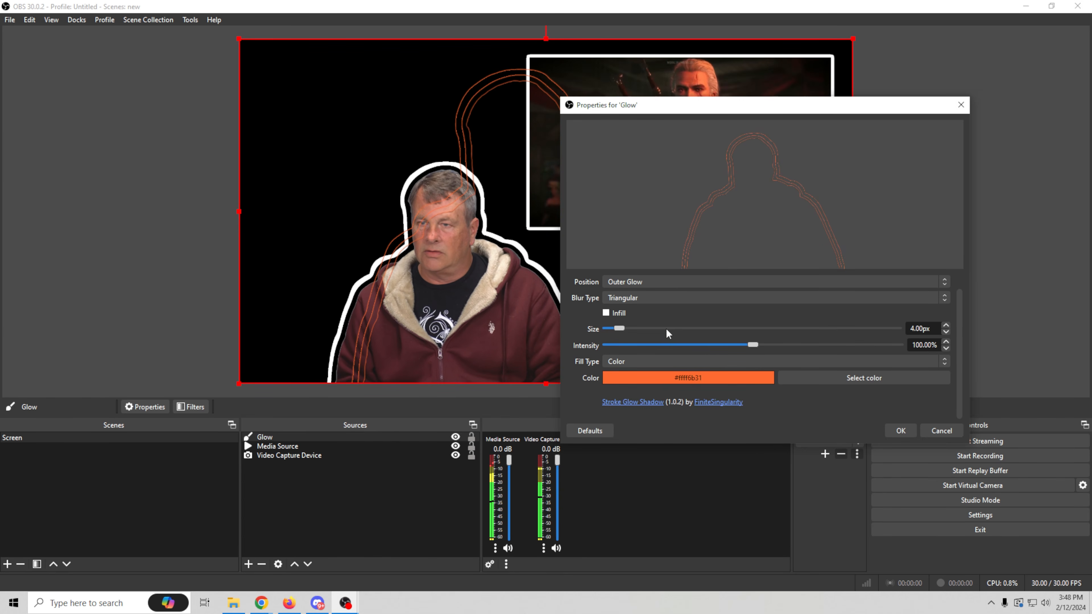
scroll(665, 327, "up", 1)
left_click_drag(618, 346, 800, 374)
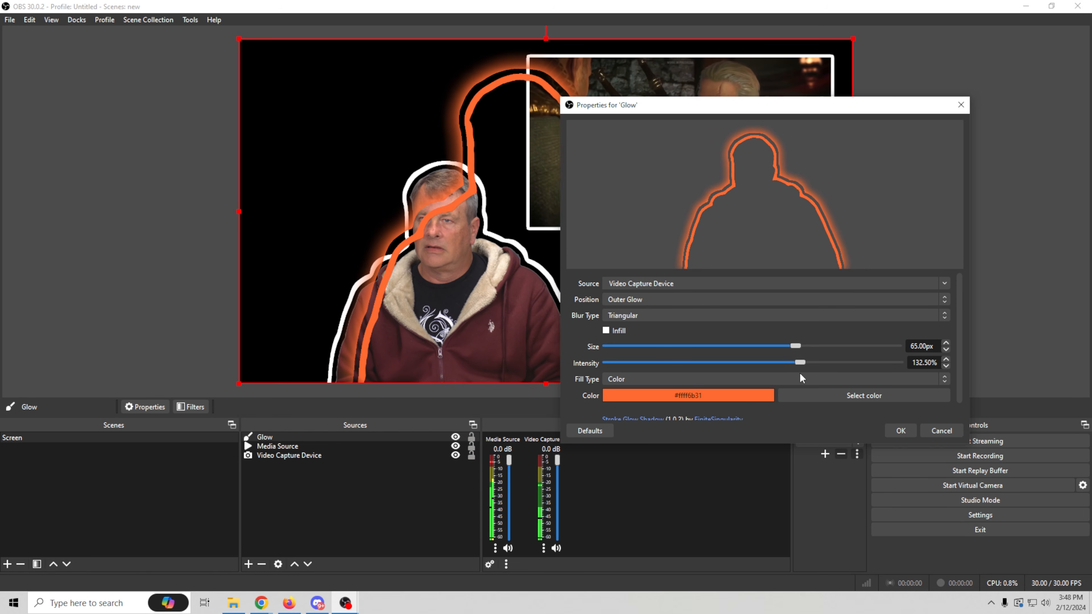
left_click(900, 430)
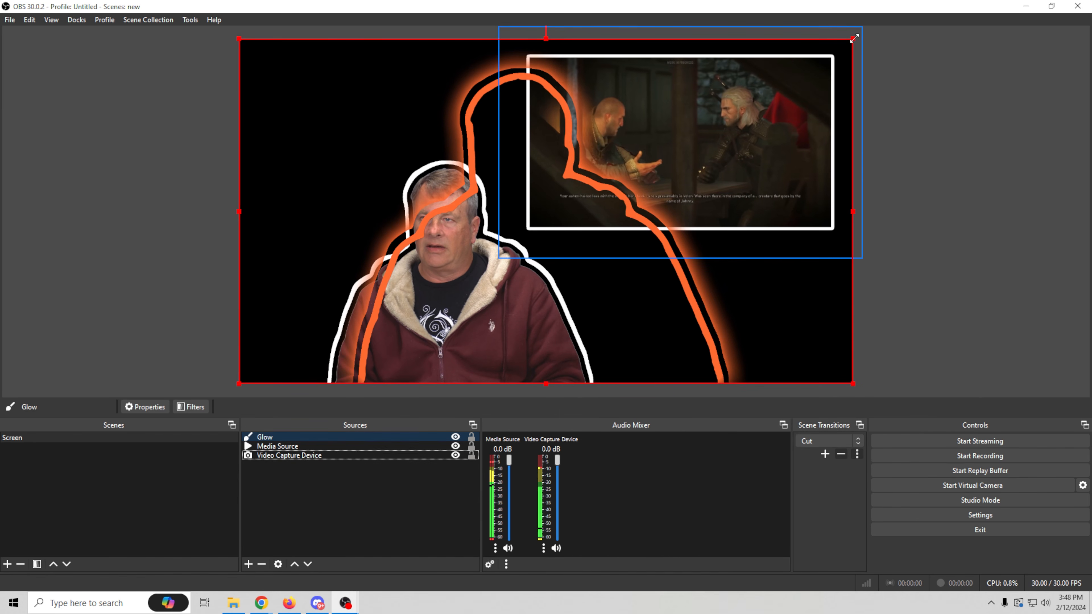
- Scale the Glow down to fit around the webcam figure's stroke and place it below the Video Capture Device in the source order
left_click_drag(854, 39, 688, 246)
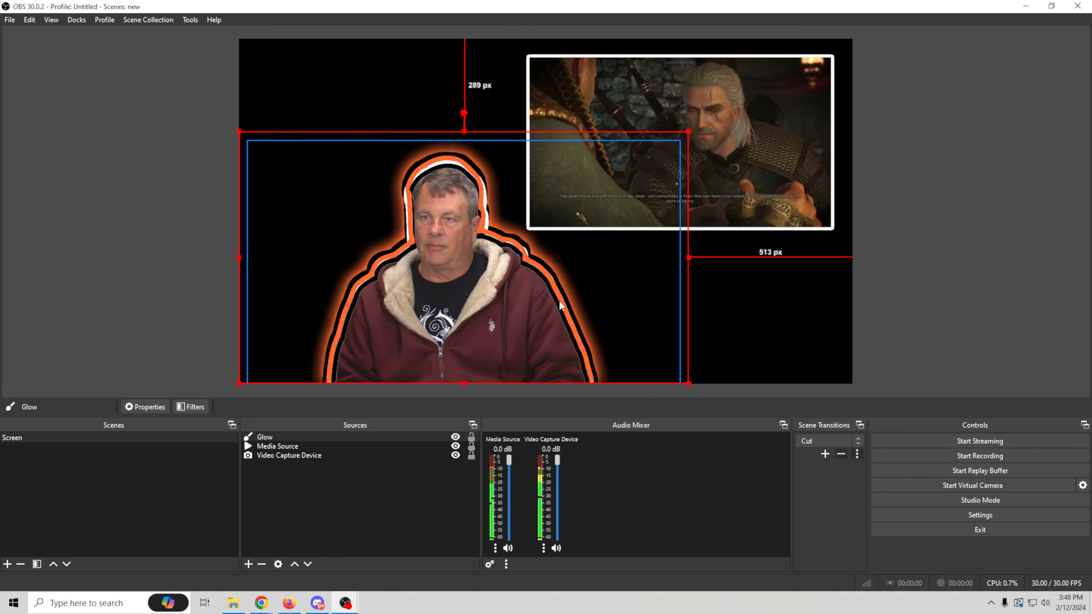
left_click_drag(688, 131, 681, 146)
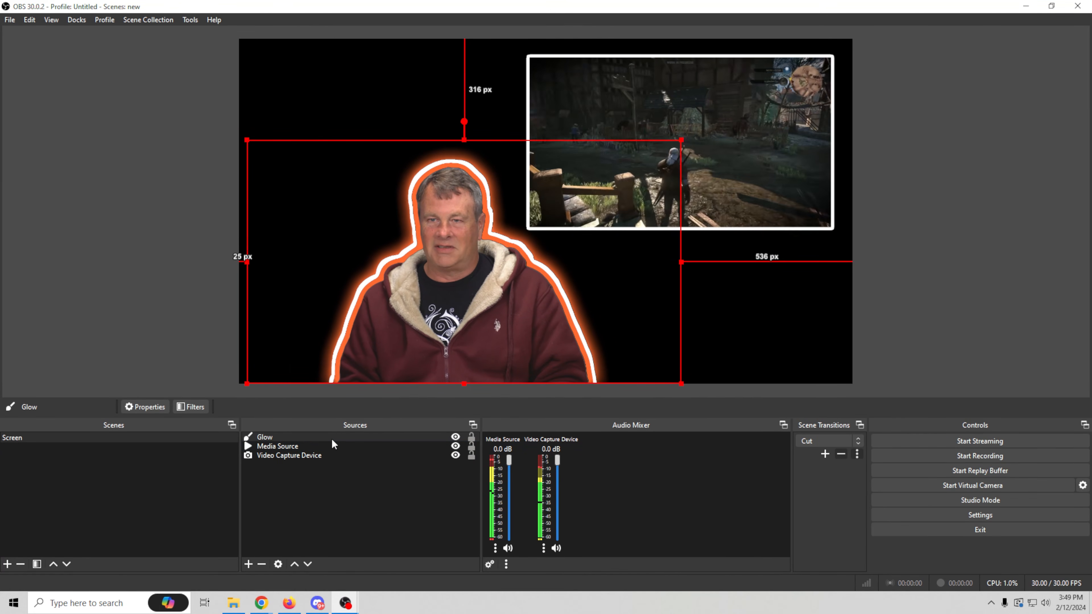
left_click_drag(334, 437, 333, 453)
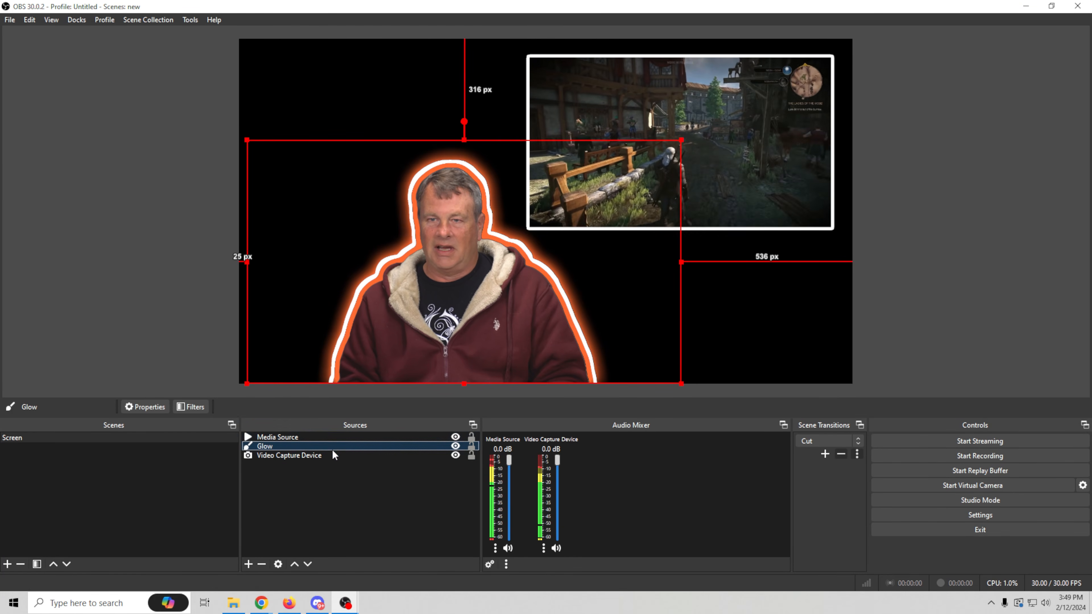
left_click_drag(328, 448, 328, 463)
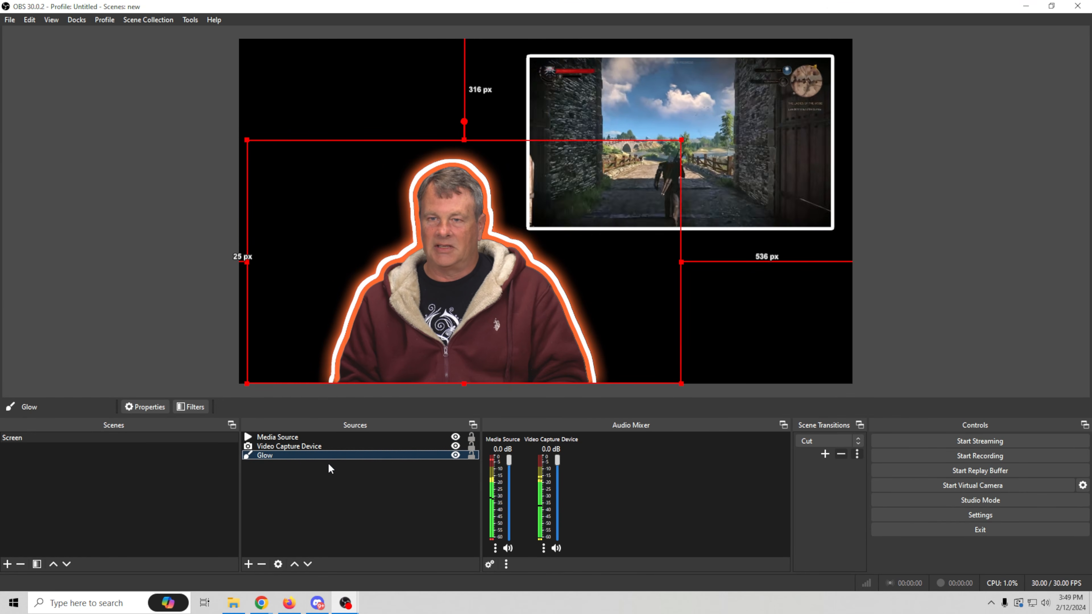
- Group the Video Capture Device and Glow under the default name, collapse the group, and shift it toward the canvas's left edge
left_click(313, 445, "ctrl")
right_click(314, 448)
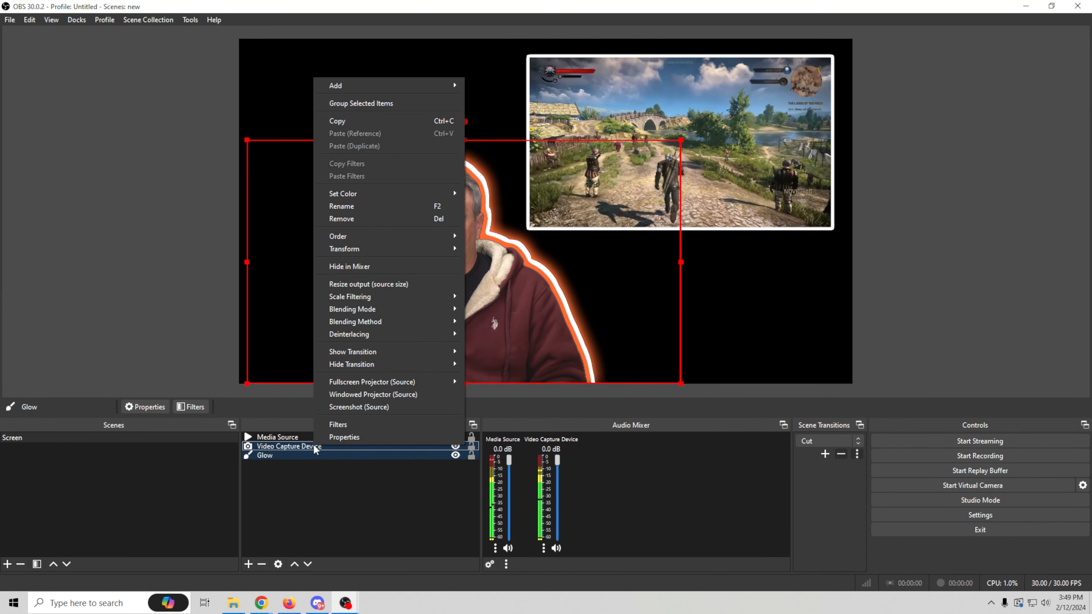
left_click(375, 105)
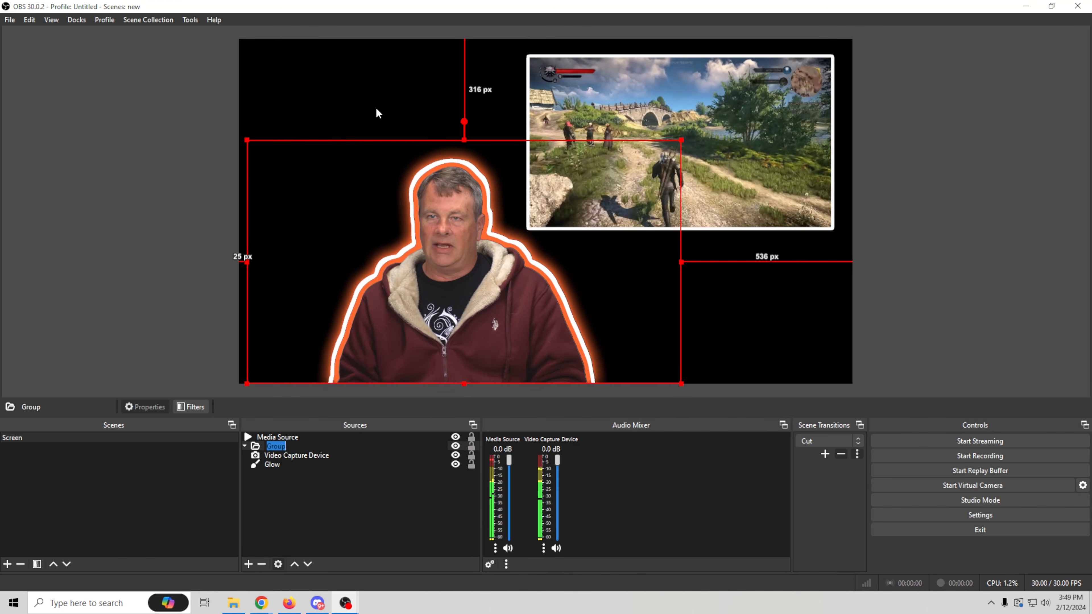
left_click(316, 482)
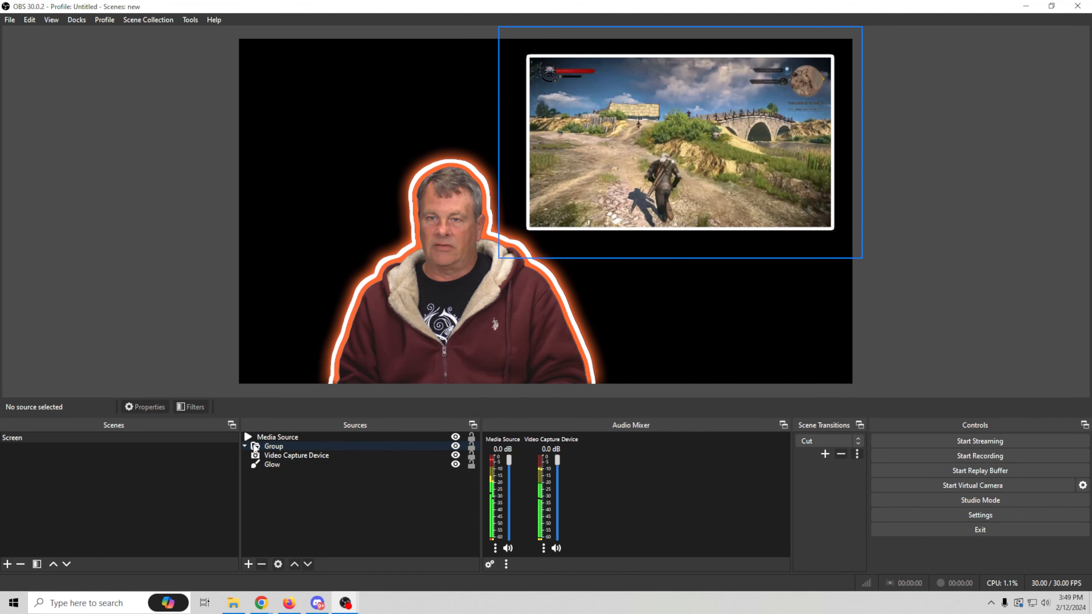
left_click(244, 447)
left_click_drag(447, 370, 394, 371)
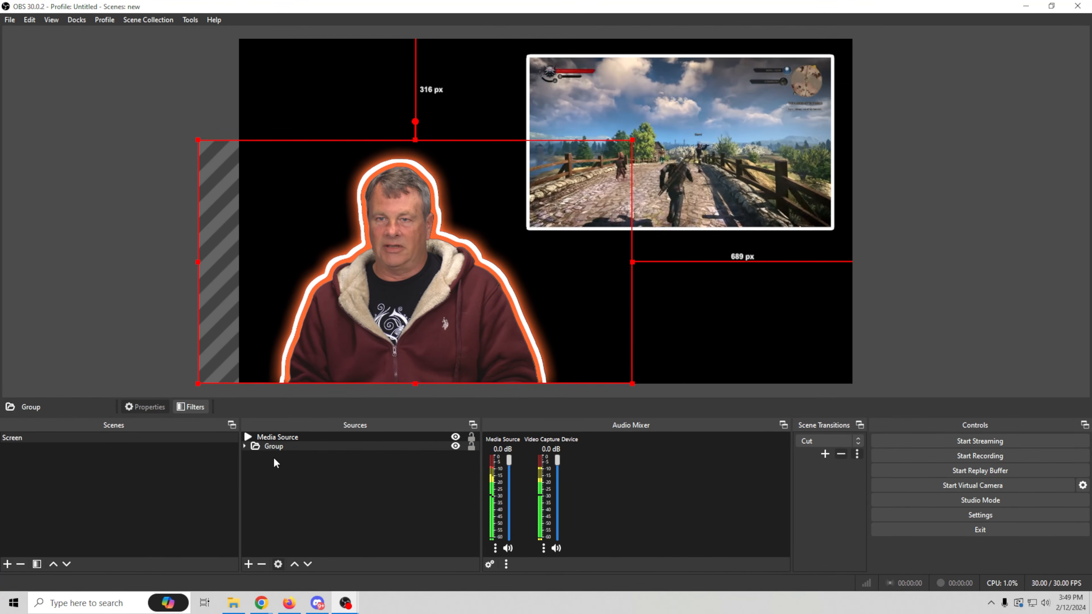
- Add a Color Source with its default name, color and size, and place it last in the source order as the background
left_click(248, 564)
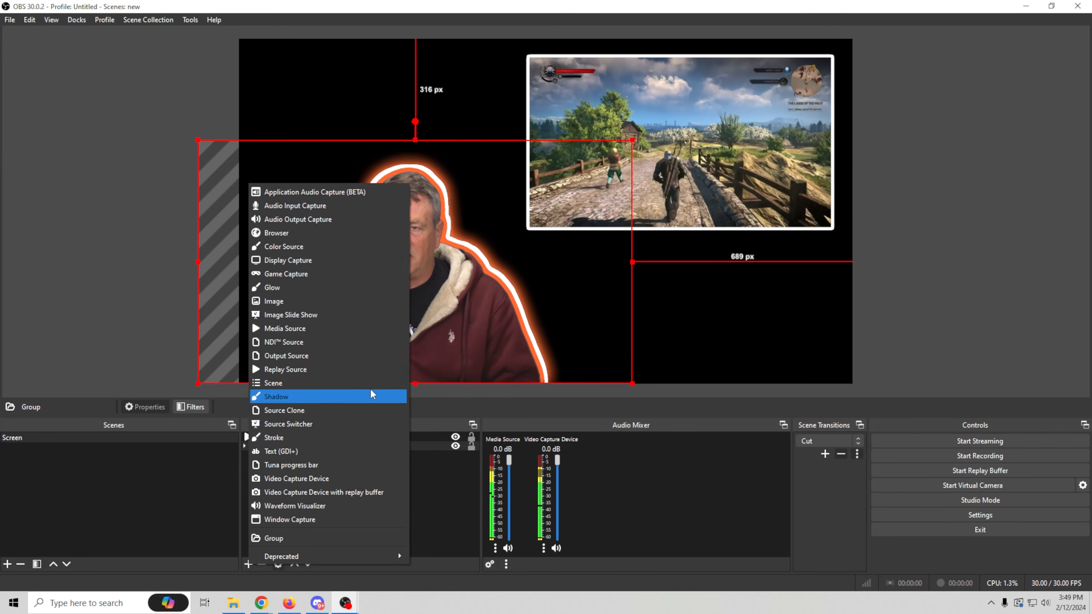
left_click(298, 249)
left_click(570, 371)
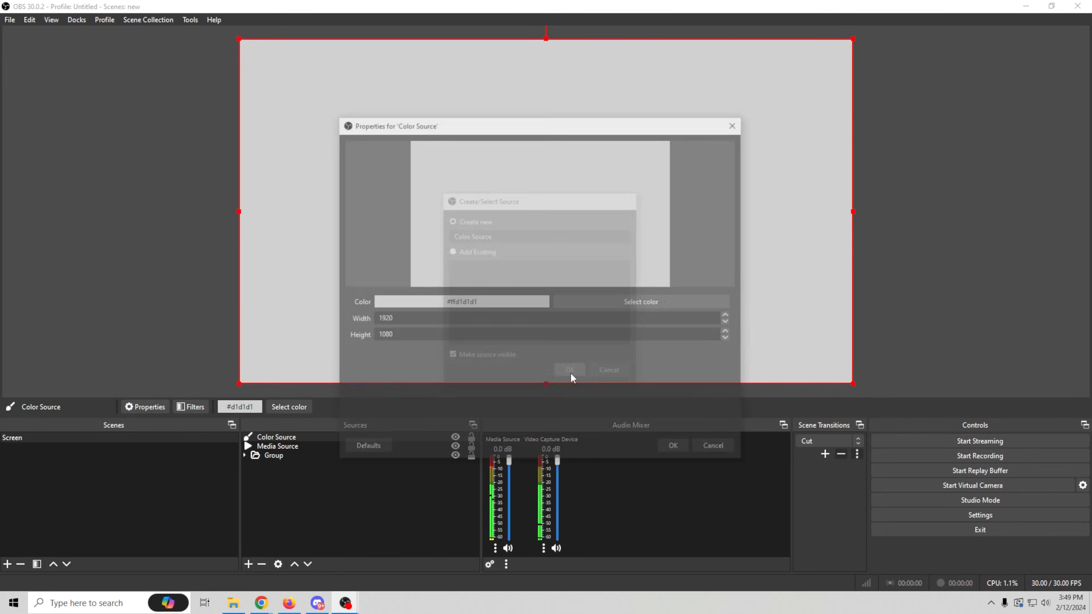
left_click(675, 448)
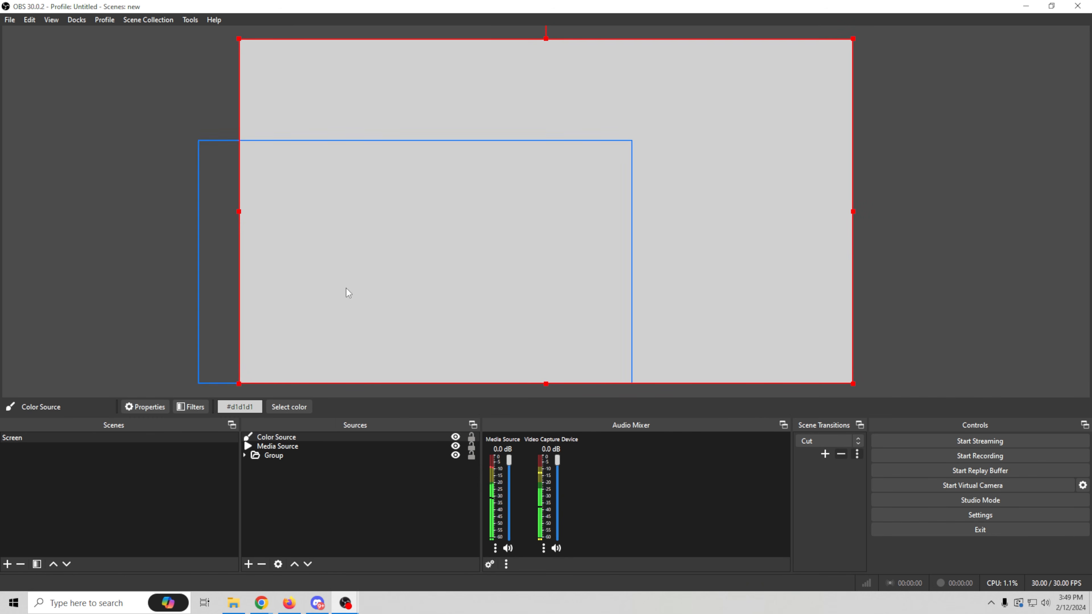
left_click_drag(319, 436, 360, 529)
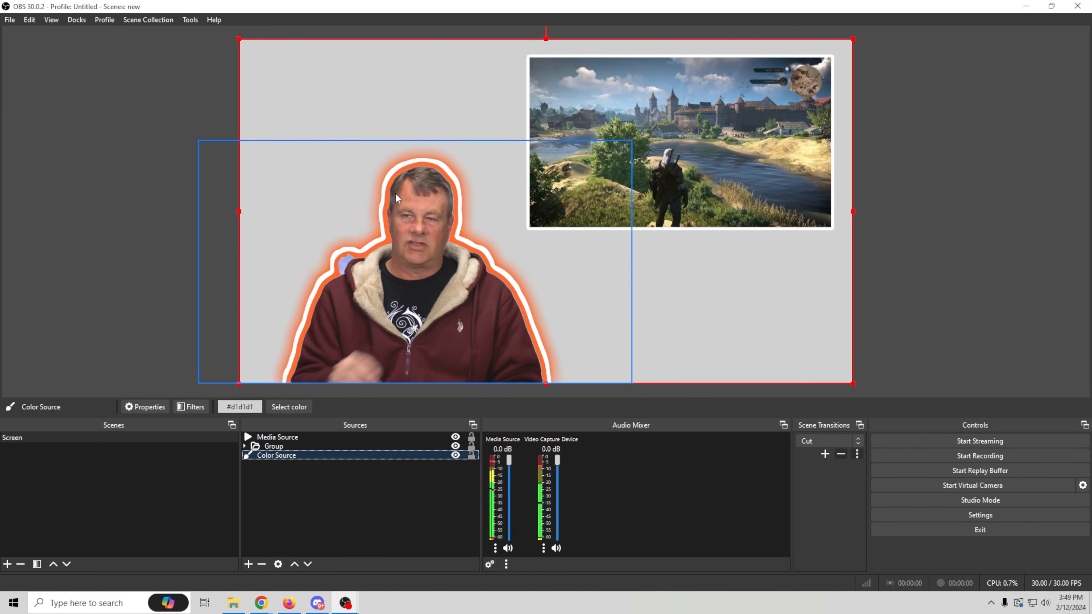
- Shift the Media Source slightly left and down on the canvas, and remove its Stroke filter
mouse_move(580, 191)
left_mouse_down()
mouse_move(566, 200)
mouse_move(581, 193)
left_mouse_up()
left_click_drag(667, 187, 638, 197)
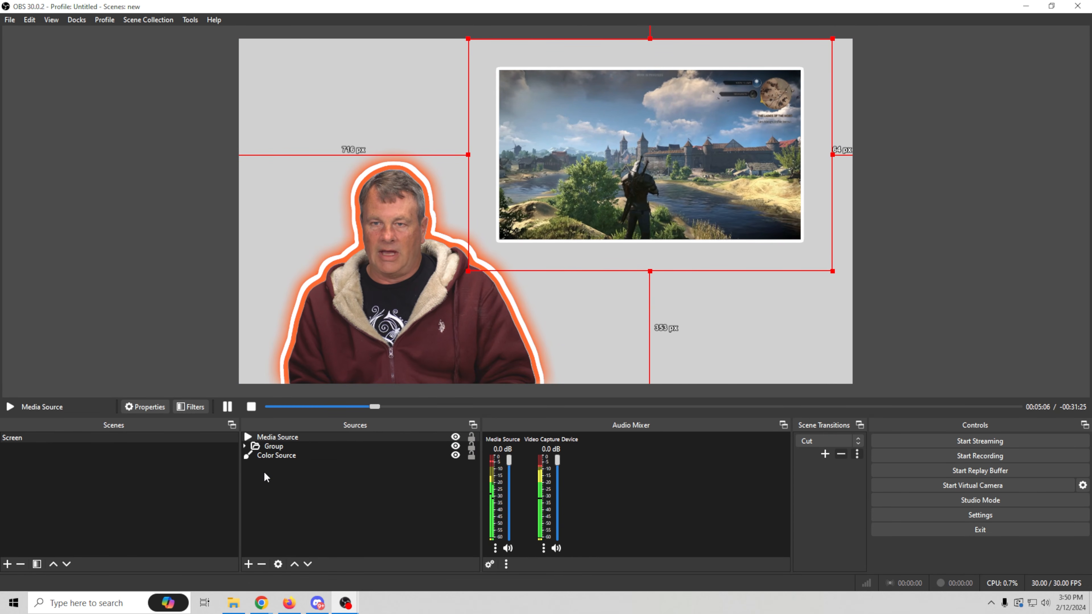
right_click(282, 438)
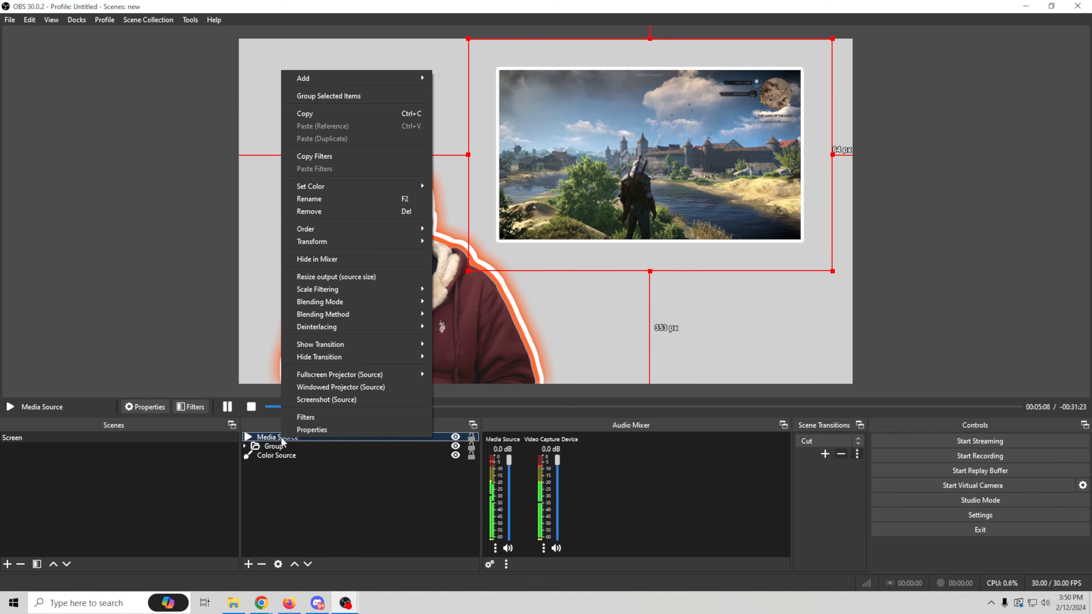
left_click(309, 418)
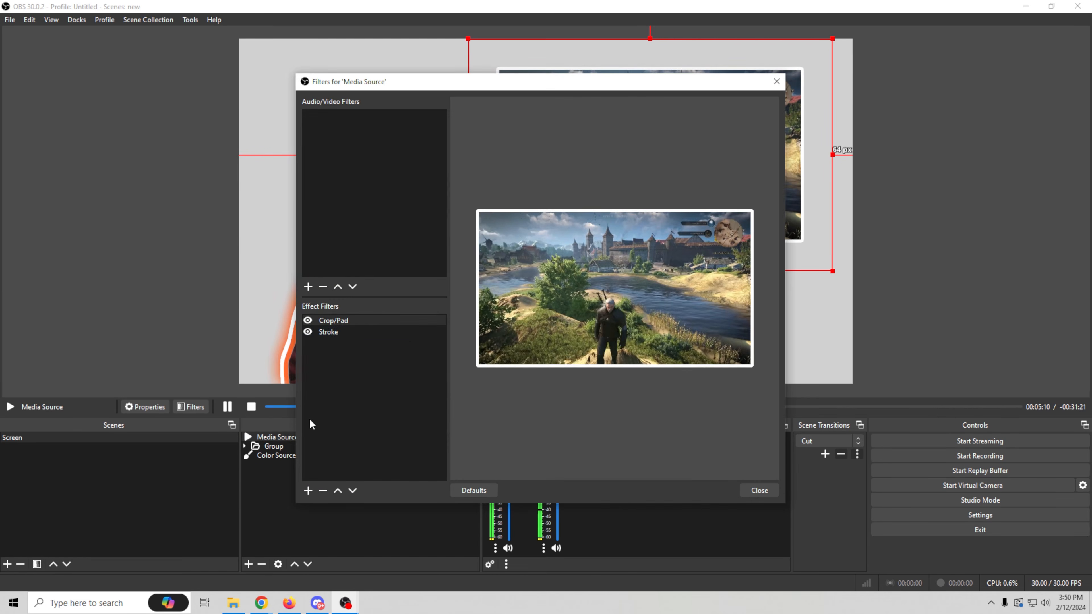
left_click(386, 329)
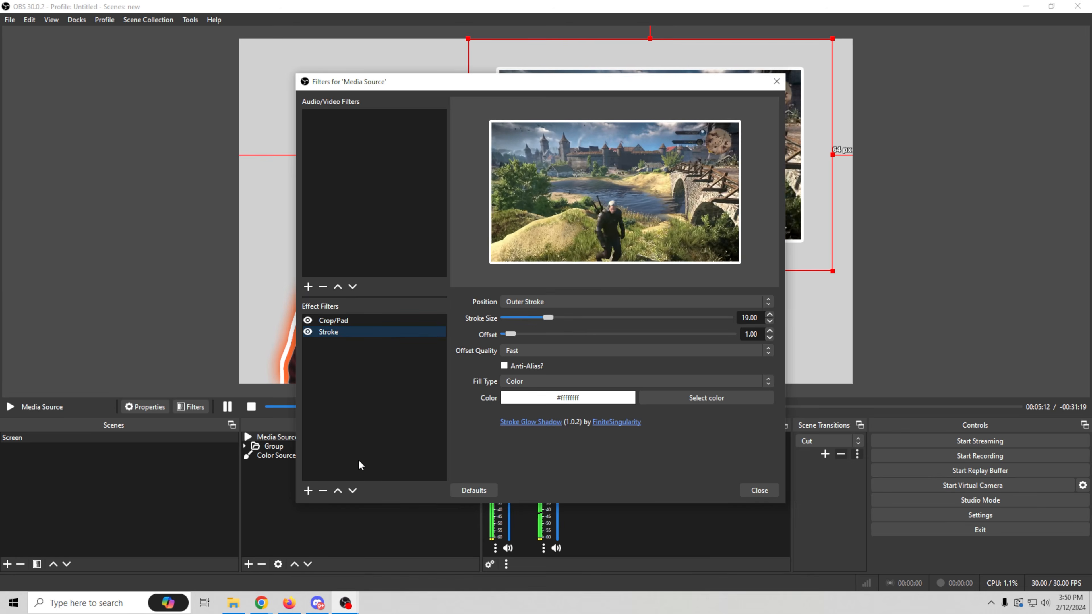
left_click(322, 491)
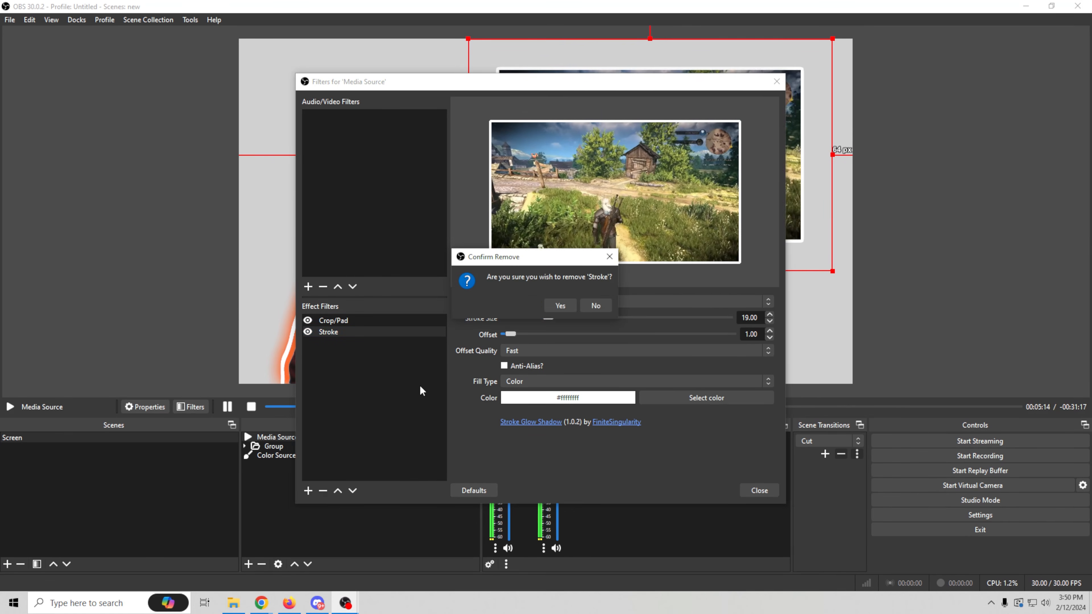
left_click(555, 303)
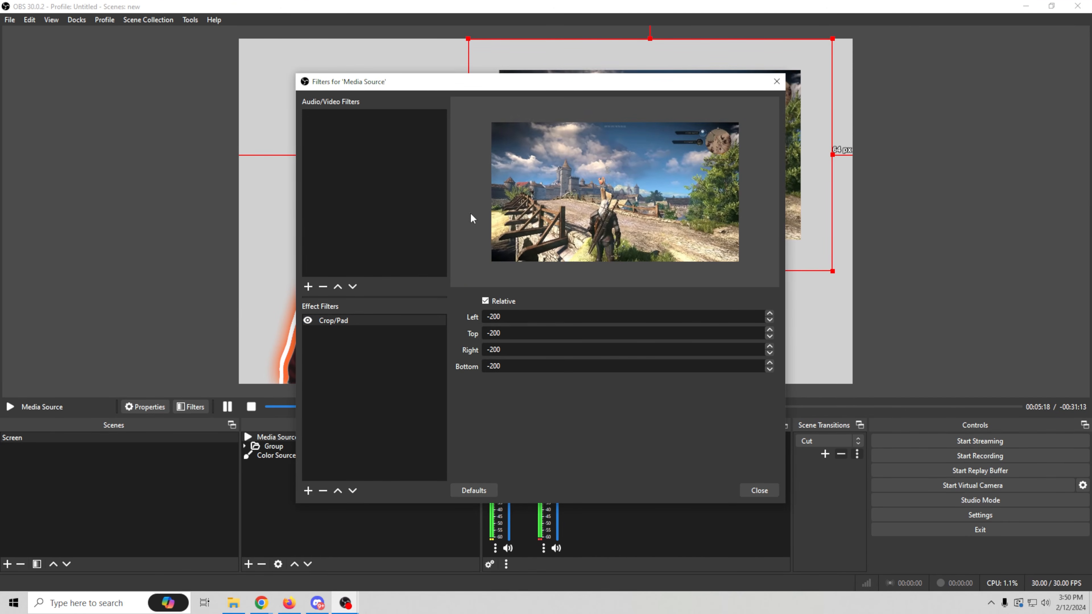
- Add a Shadow effect filter with its default name to the Media Source, keeping the gameplay preview in view
left_click_drag(607, 88, 278, 76)
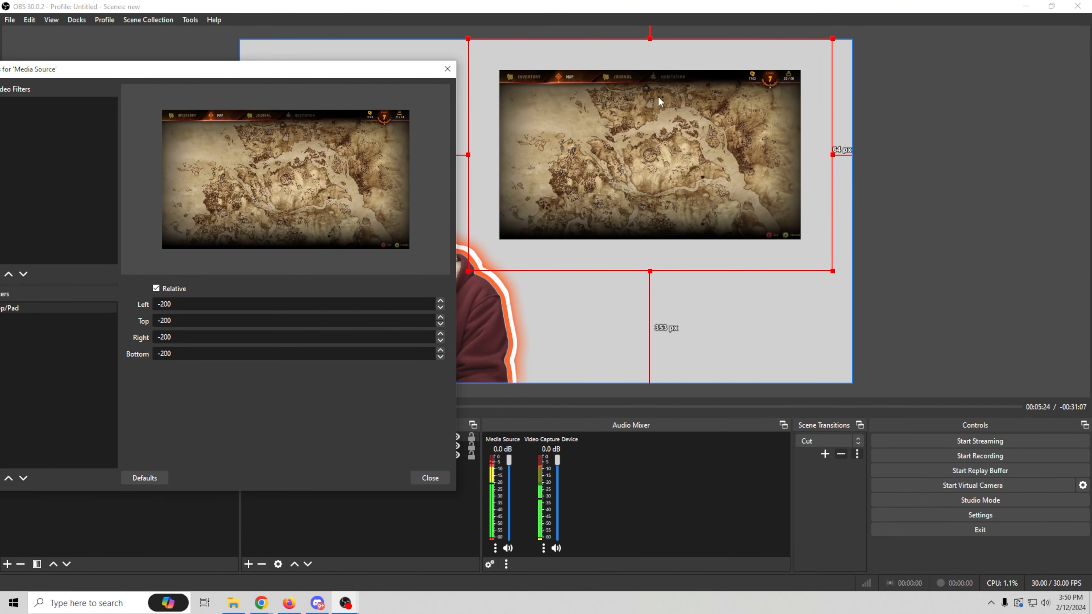
left_click_drag(346, 67, 465, 78)
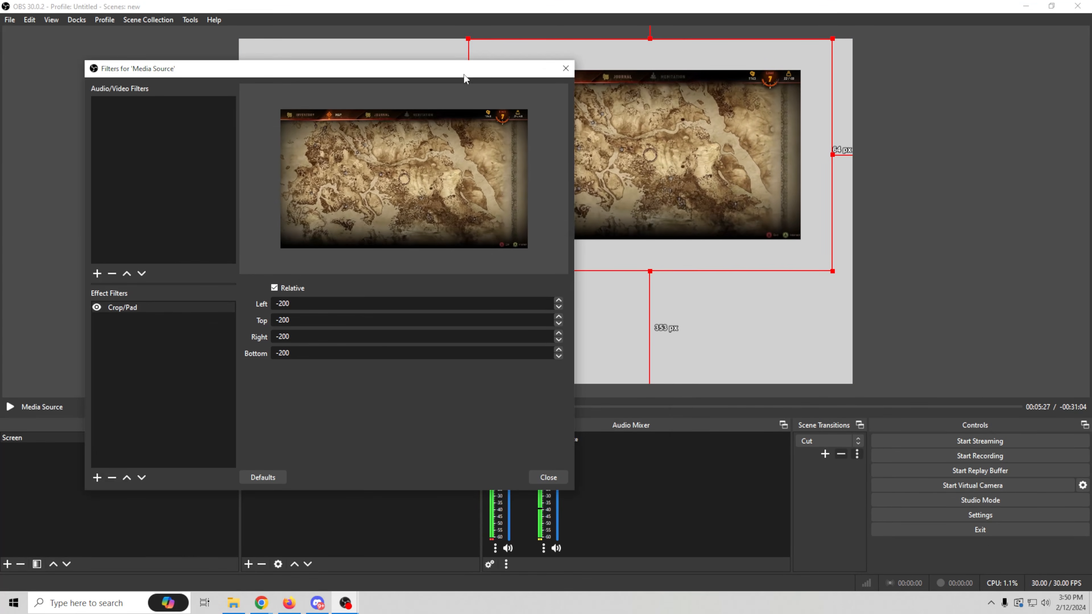
left_click(97, 478)
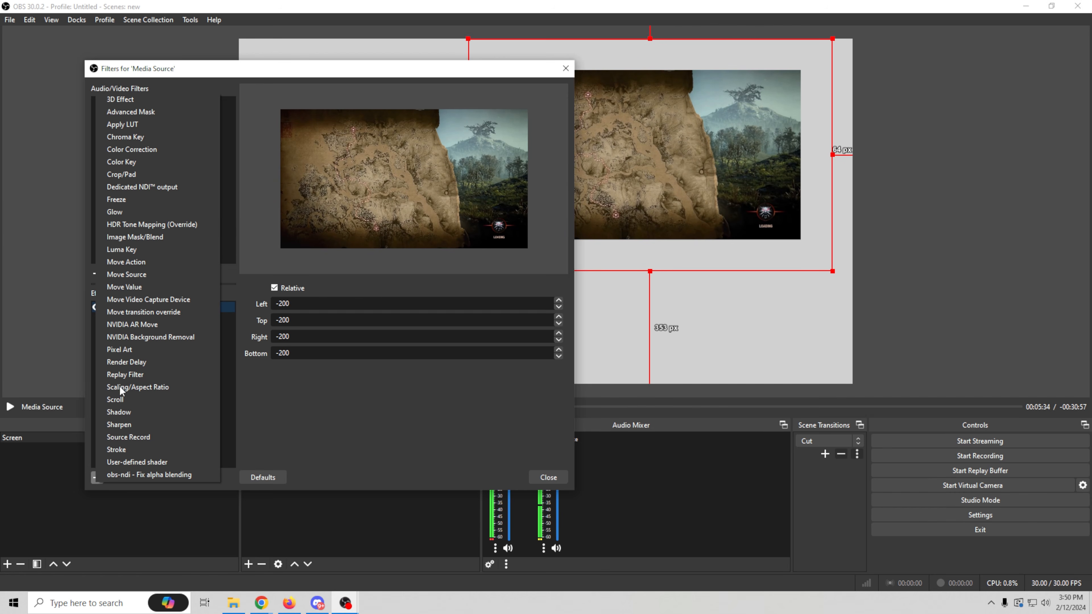
left_click(123, 411)
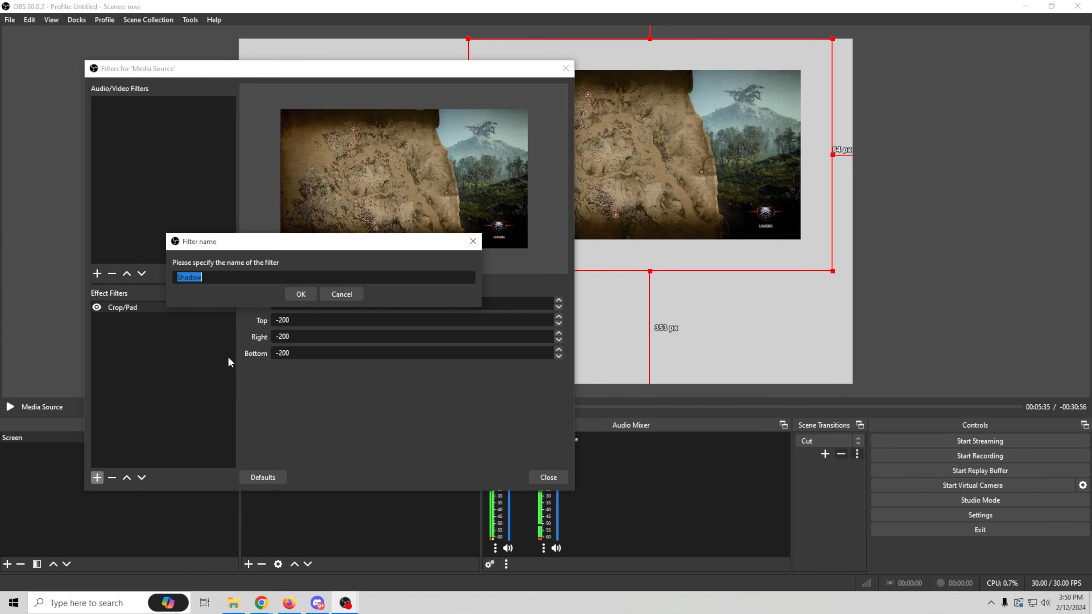
left_click(300, 294)
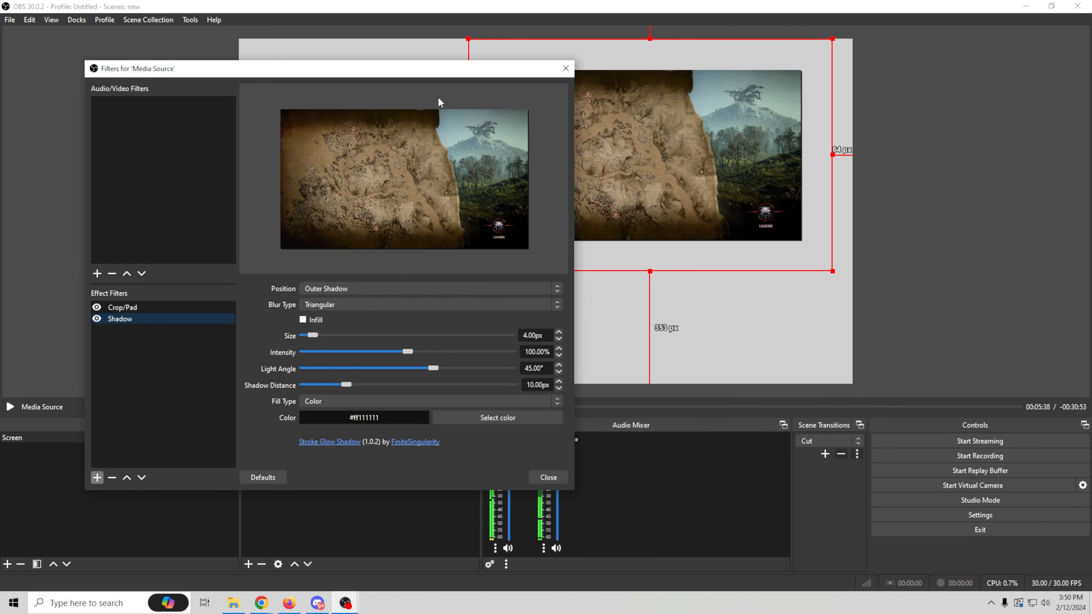
- Set the Shadow filter to size 74 px, intensity 30.40%, light angle 54.70° and shadow distance 47 px, and close the filters
mouse_move(453, 68)
left_mouse_down()
mouse_move(425, 62)
mouse_move(450, 53)
left_mouse_up()
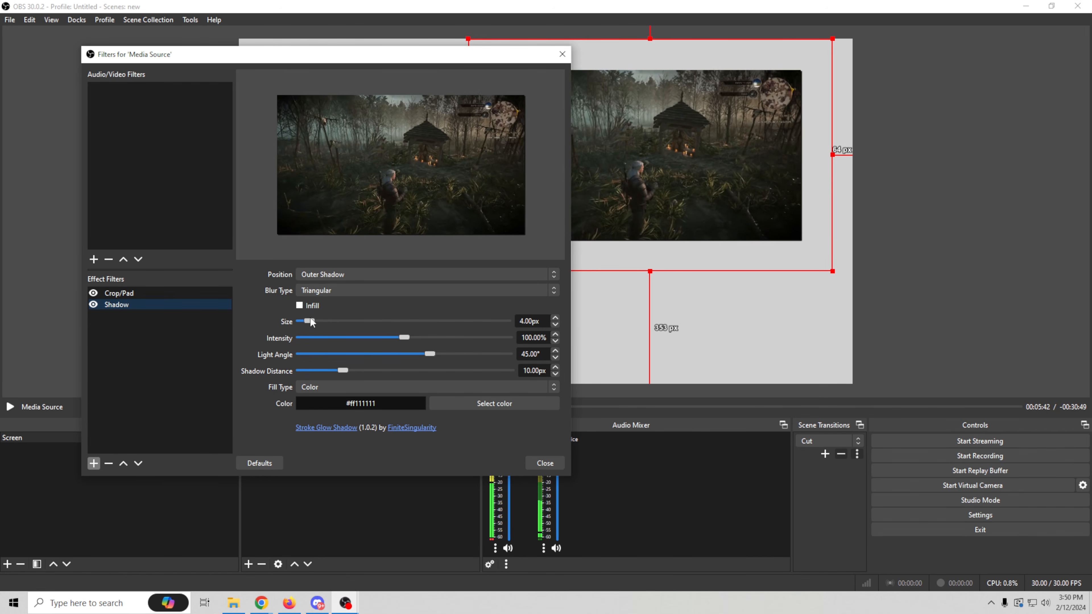
left_click_drag(311, 322, 344, 328)
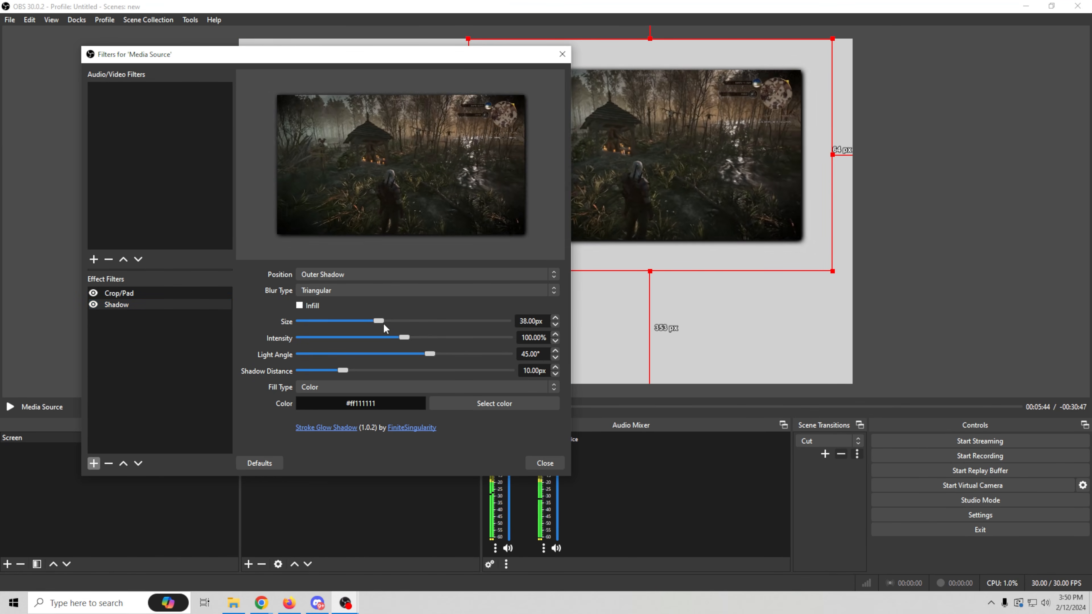
left_click_drag(480, 329, 492, 371)
left_click_drag(428, 354, 309, 378)
mouse_move(436, 385)
left_mouse_down()
mouse_move(405, 377)
mouse_move(433, 378)
left_mouse_up()
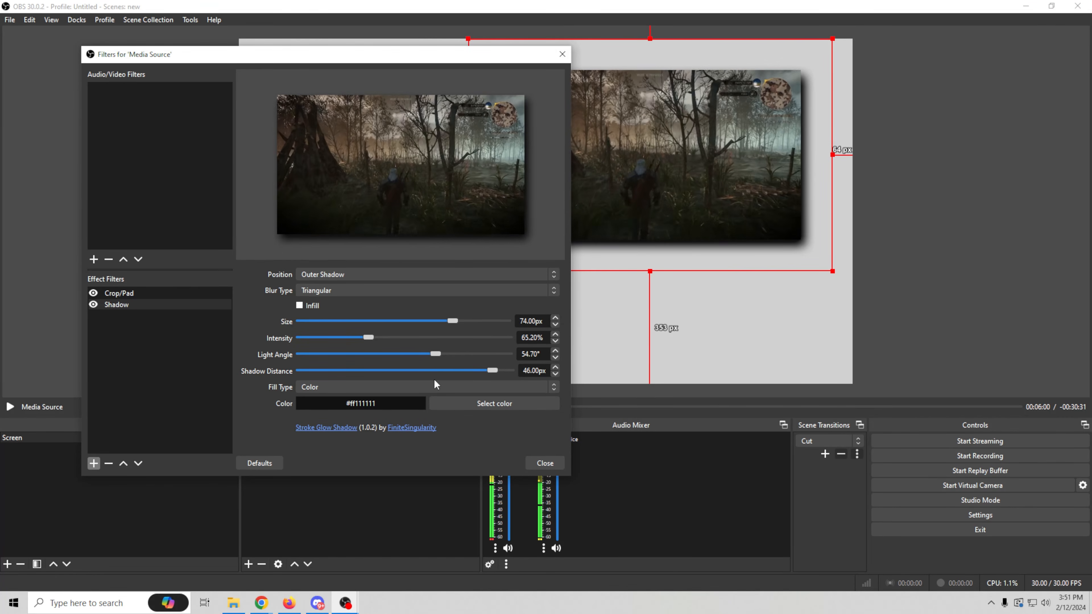
left_click_drag(493, 370, 498, 370)
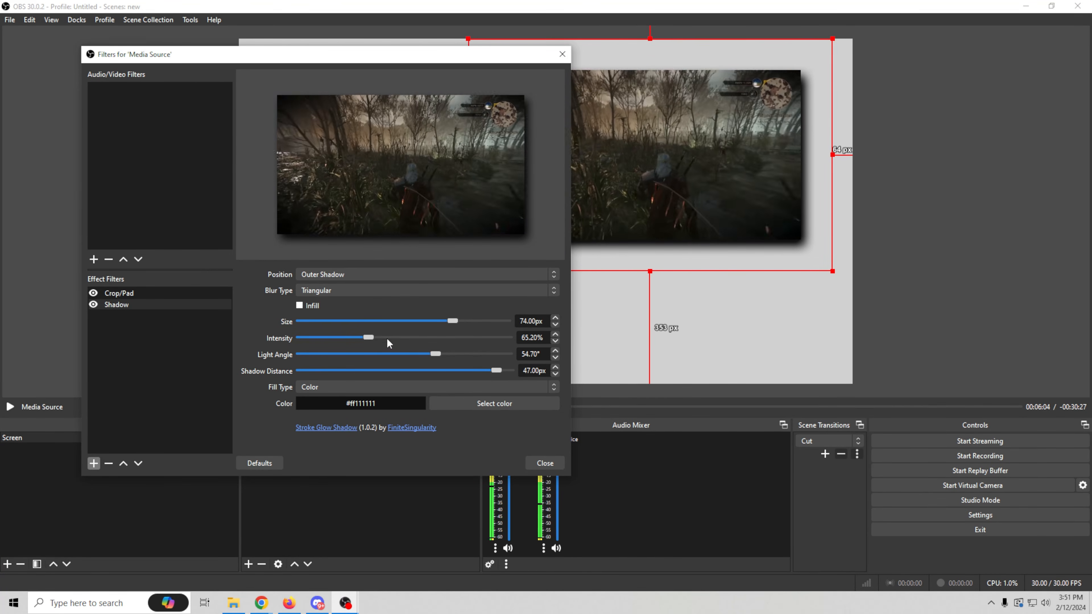
left_click_drag(367, 336, 331, 342)
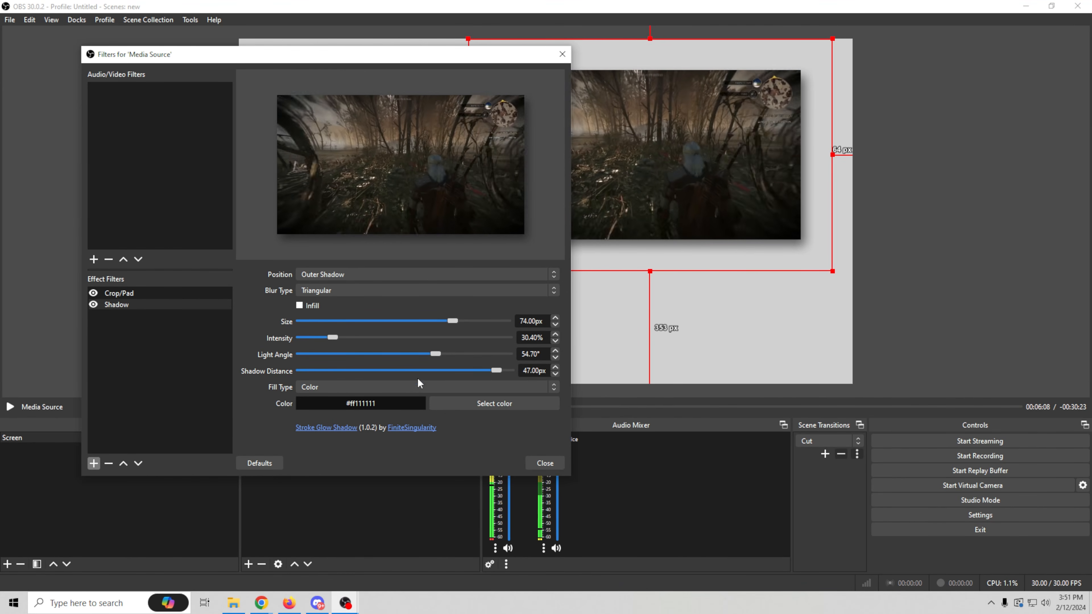
left_click(544, 463)
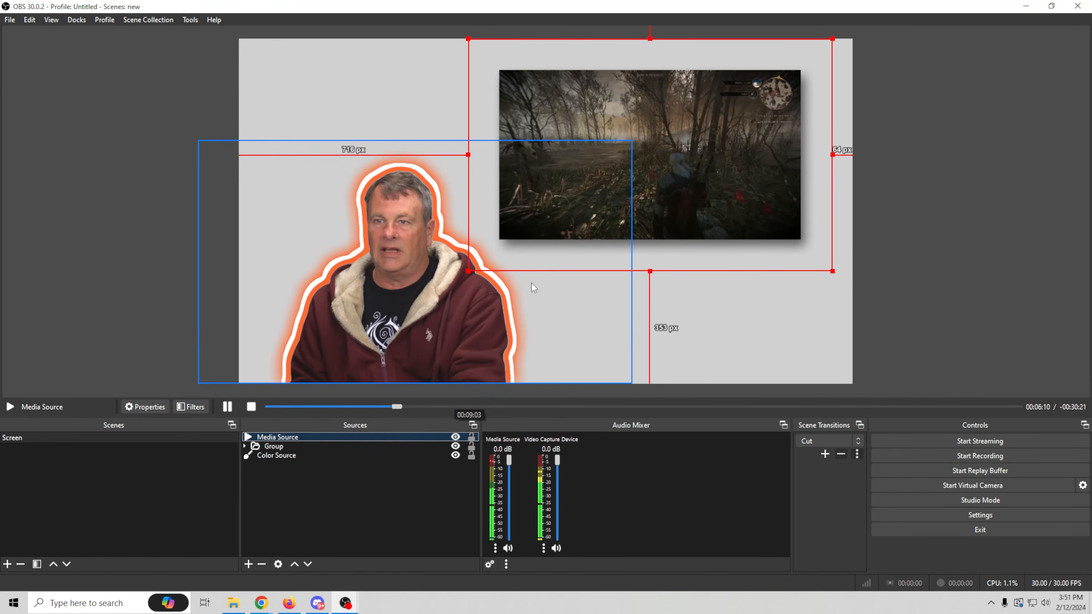
- Move the Media Source up against the canvas's right edge, and add a Stroke filter of size 4.00 above its Shadow filter
left_click_drag(653, 202, 674, 163)
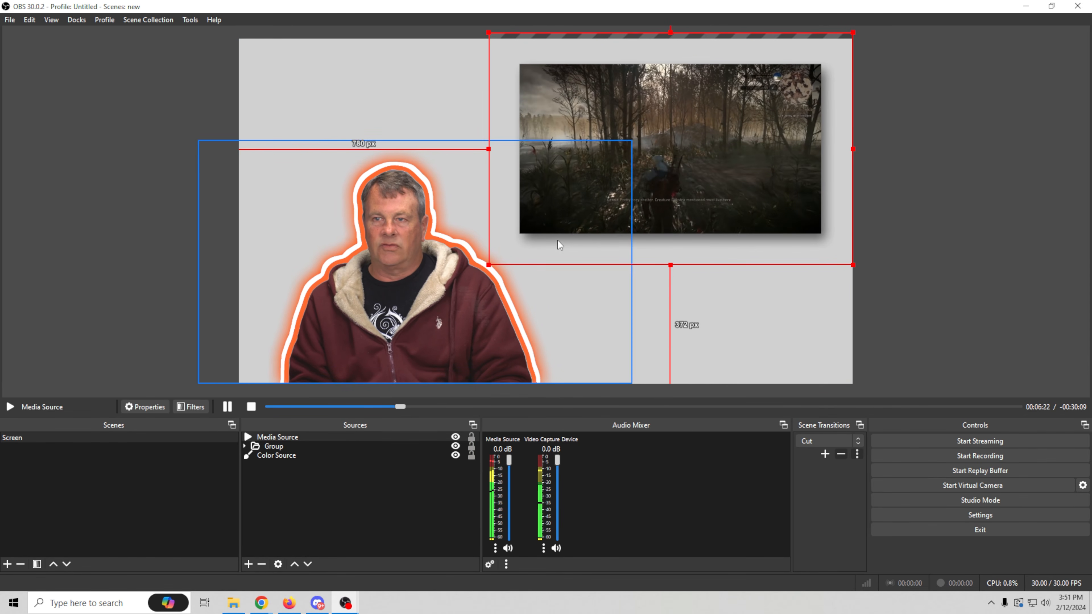
right_click(670, 173)
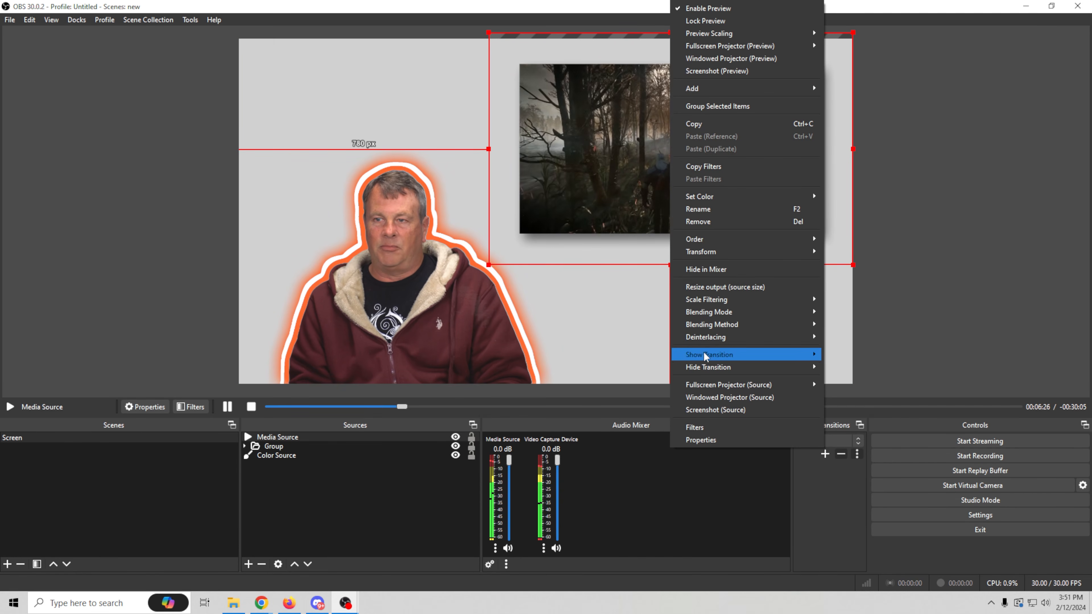
left_click(709, 426)
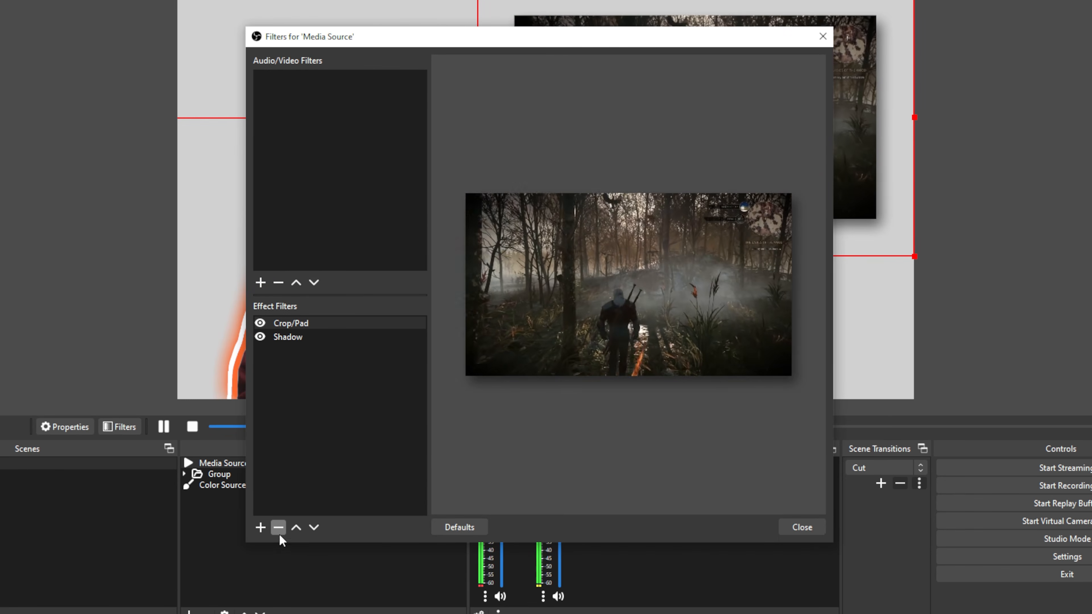
left_click(261, 531)
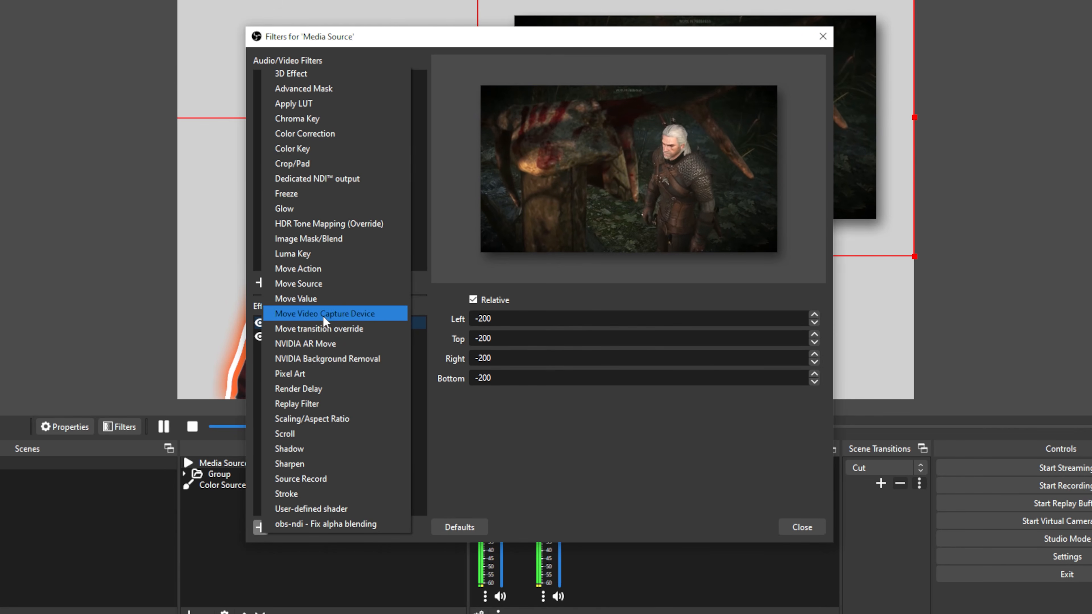
left_click(286, 493)
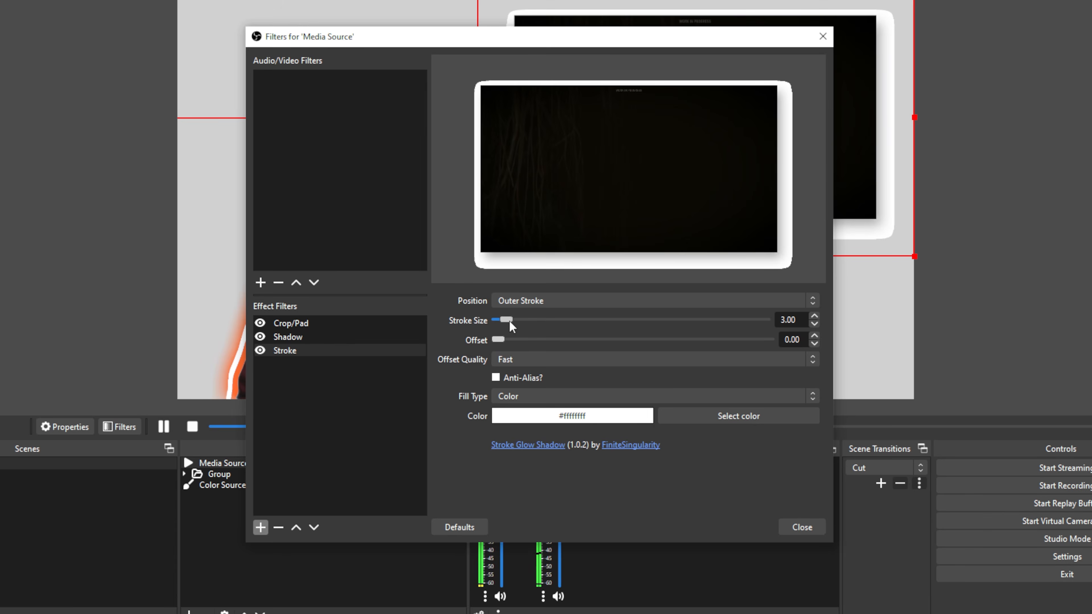
mouse_move(509, 320)
left_mouse_down()
mouse_move(359, 347)
mouse_move(361, 336)
mouse_move(510, 320)
left_mouse_up()
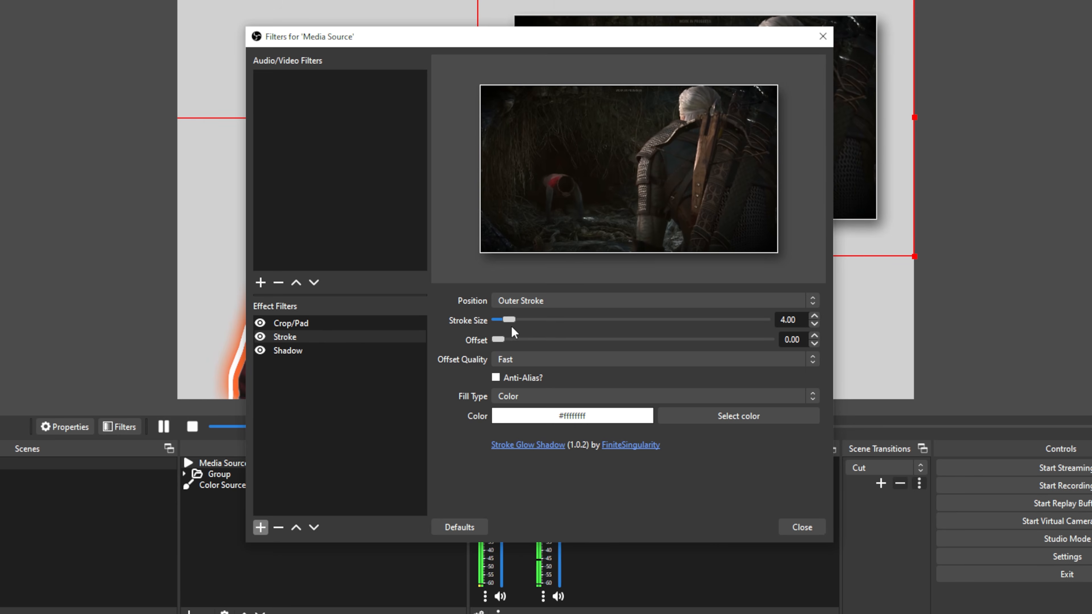
- Set the Media Source's Stroke filter to color #b4ac57 and stroke size 7.00, and close the filters
left_click(718, 420)
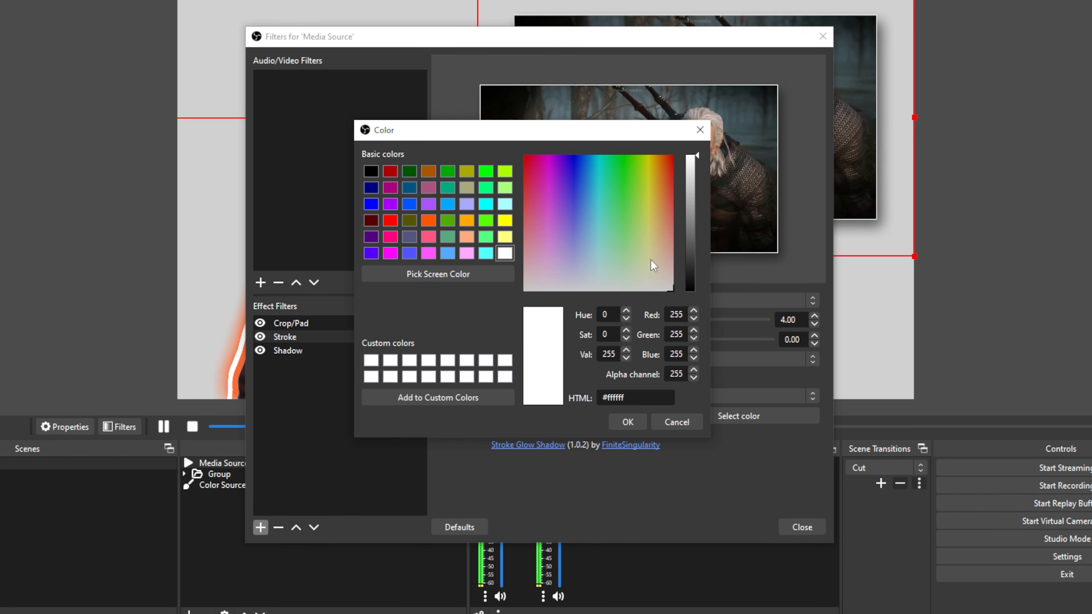
mouse_move(655, 228)
left_mouse_down()
mouse_move(661, 215)
mouse_move(654, 221)
left_mouse_up()
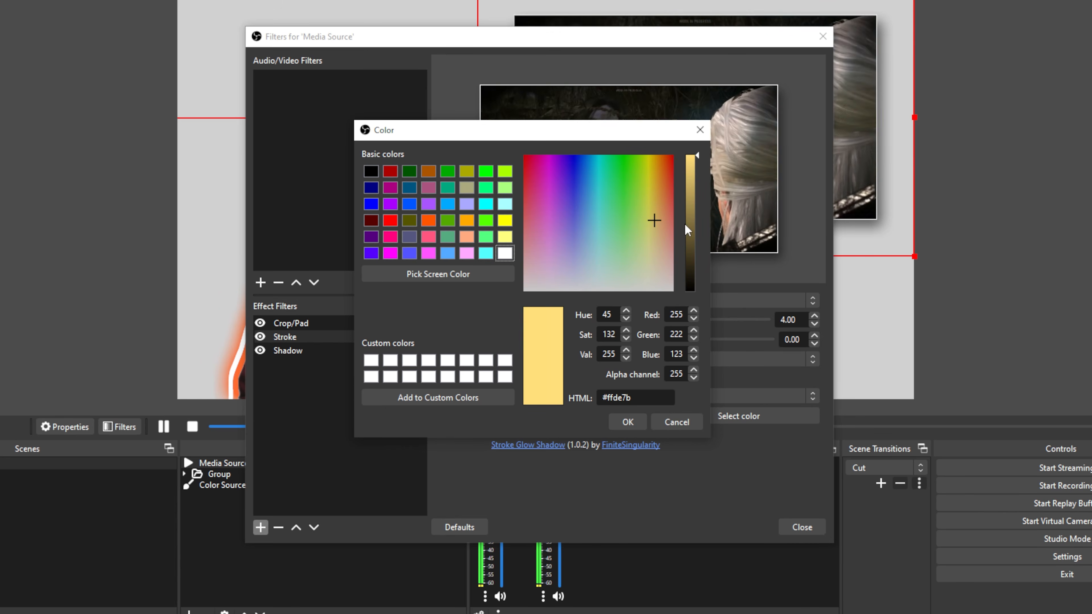
key("Return")
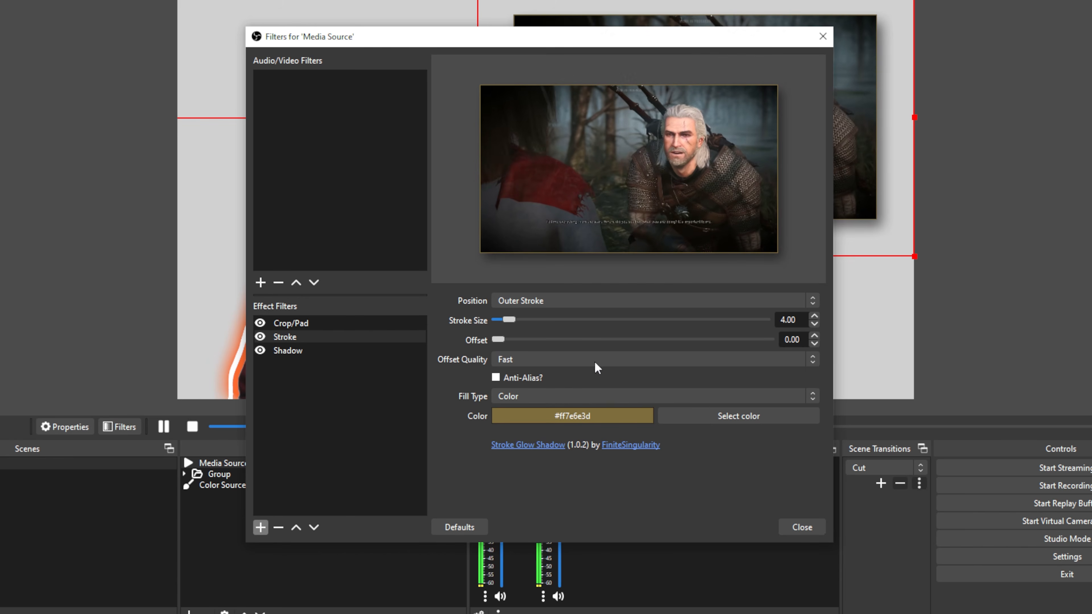
left_click(714, 416)
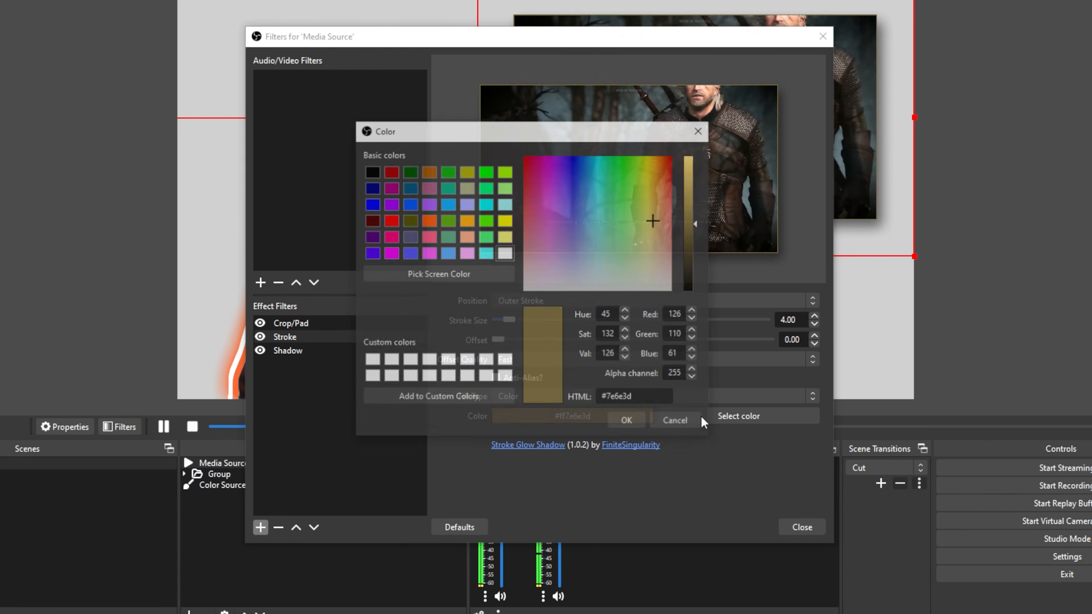
left_click(652, 220)
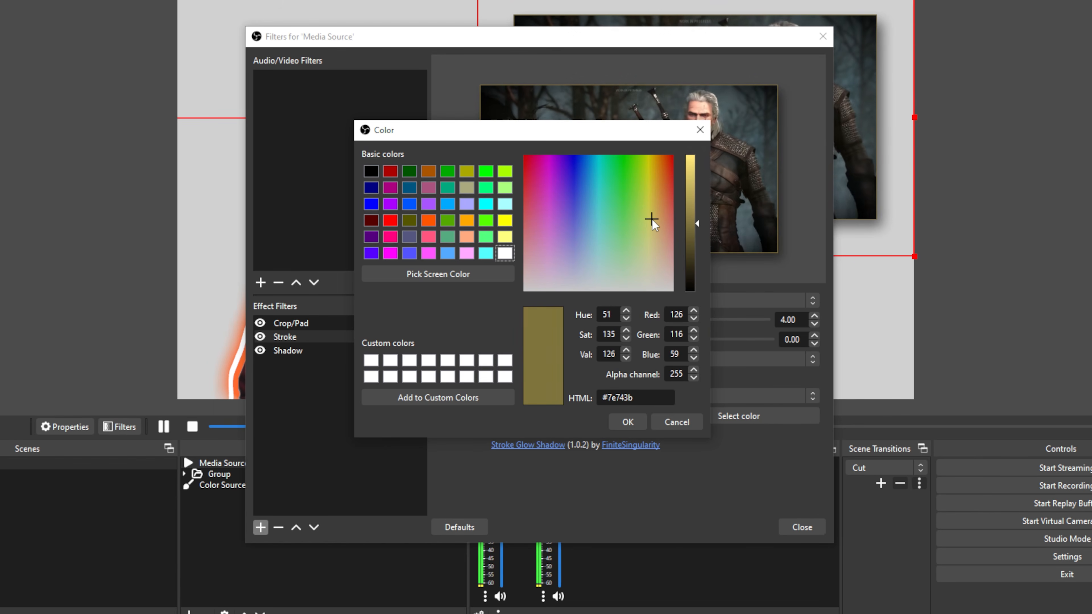
left_click(650, 221)
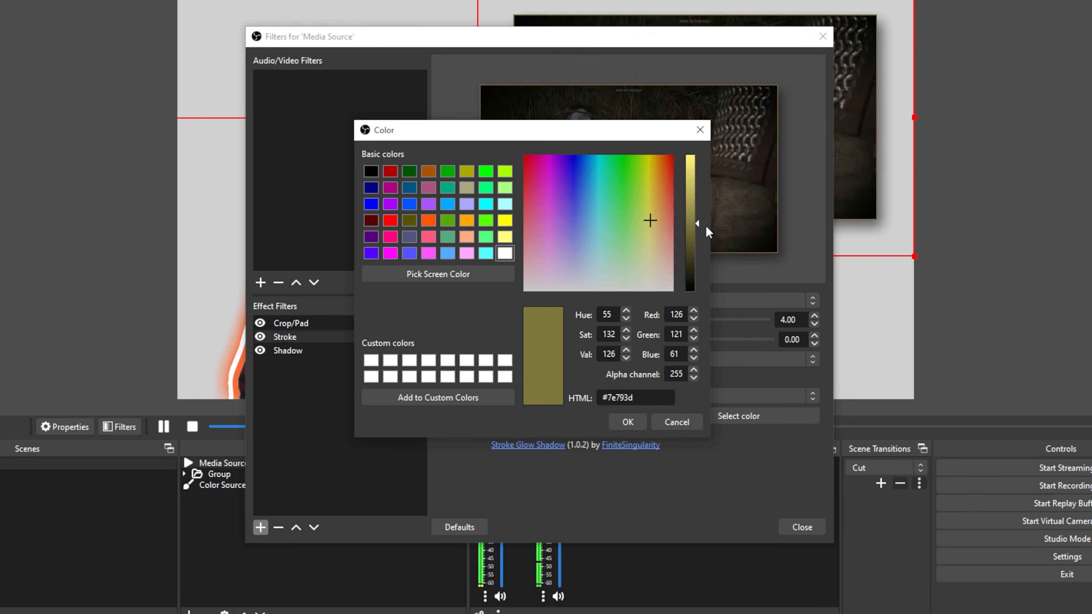
left_click(694, 208)
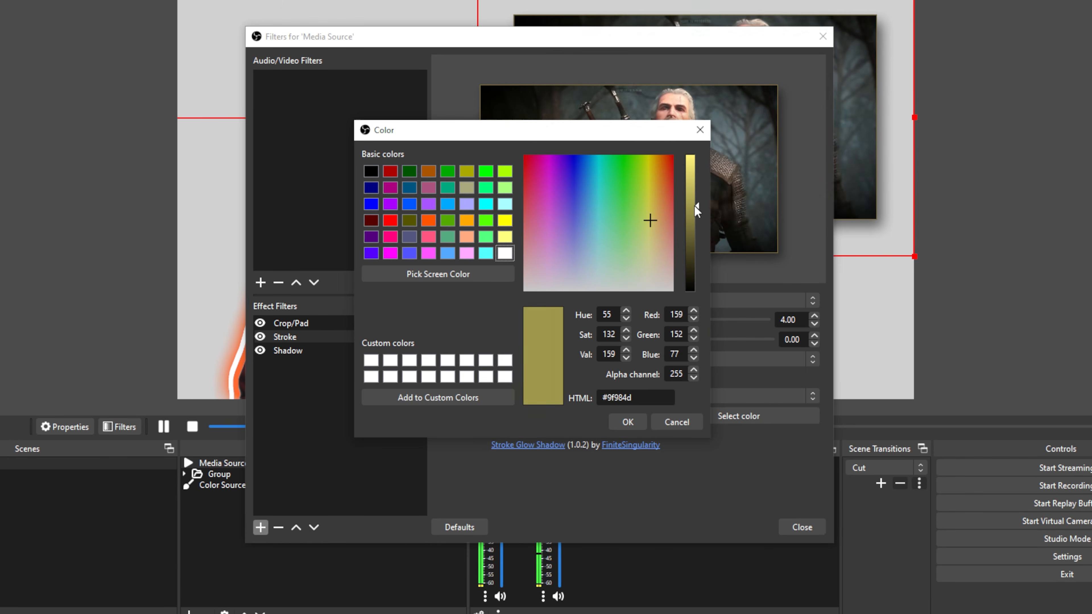
left_click_drag(696, 212, 694, 197)
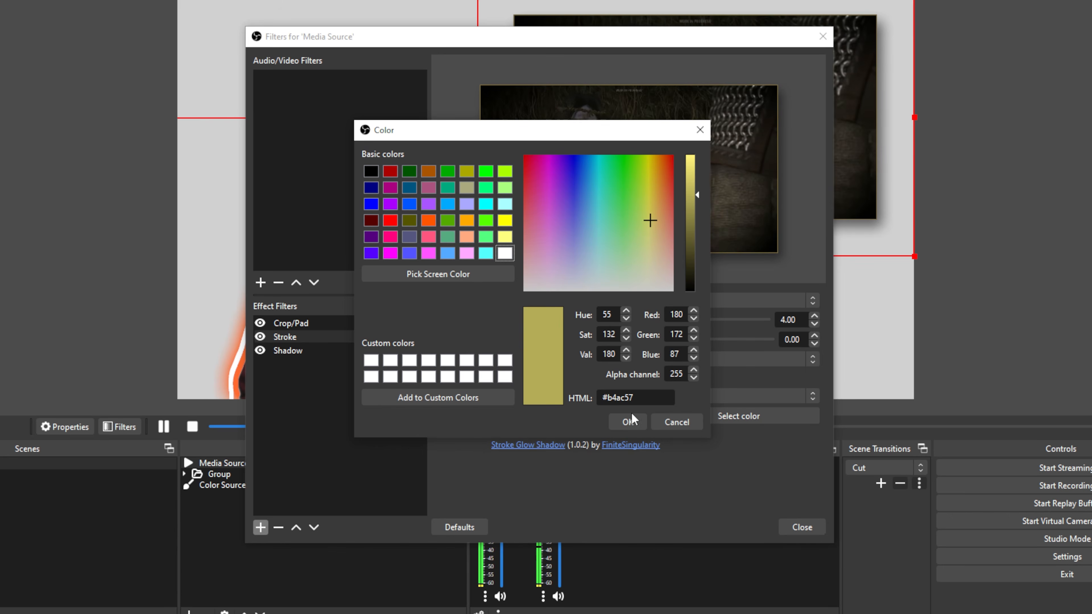
left_click(627, 422)
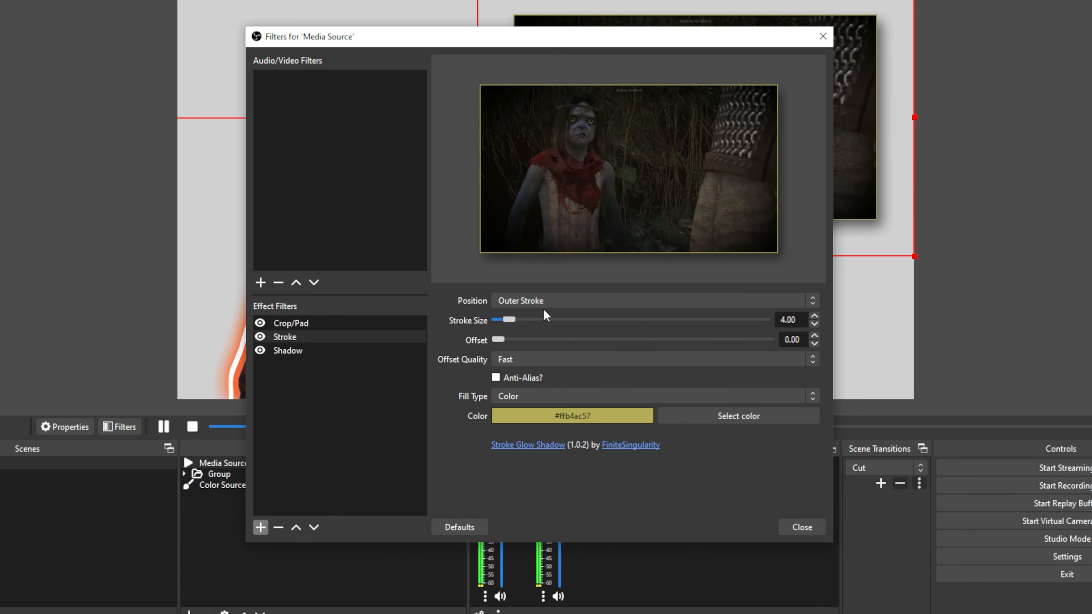
left_click_drag(509, 318, 518, 318)
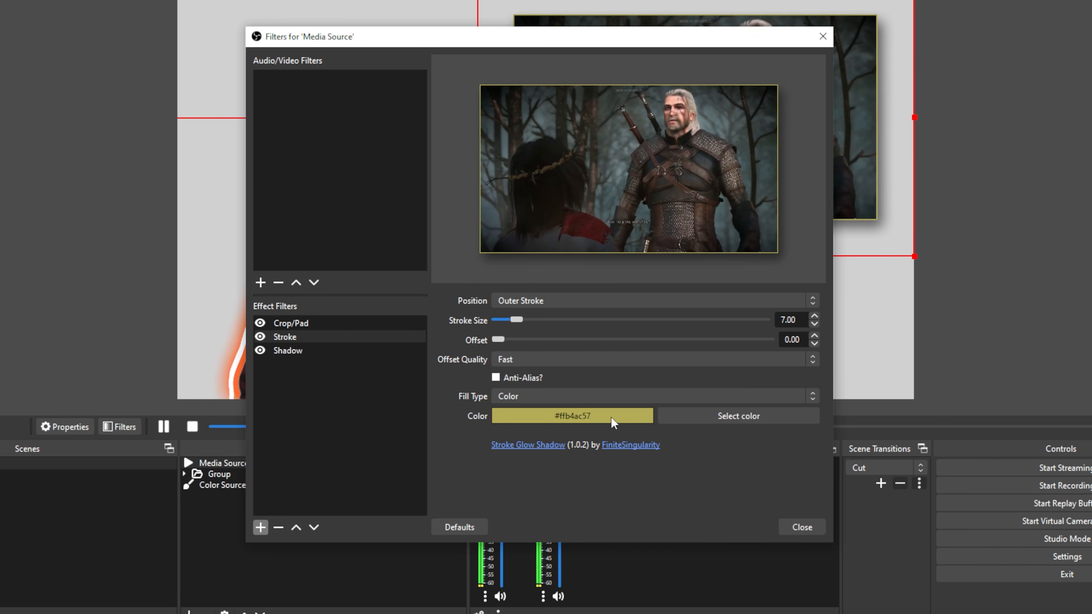
left_click(798, 534)
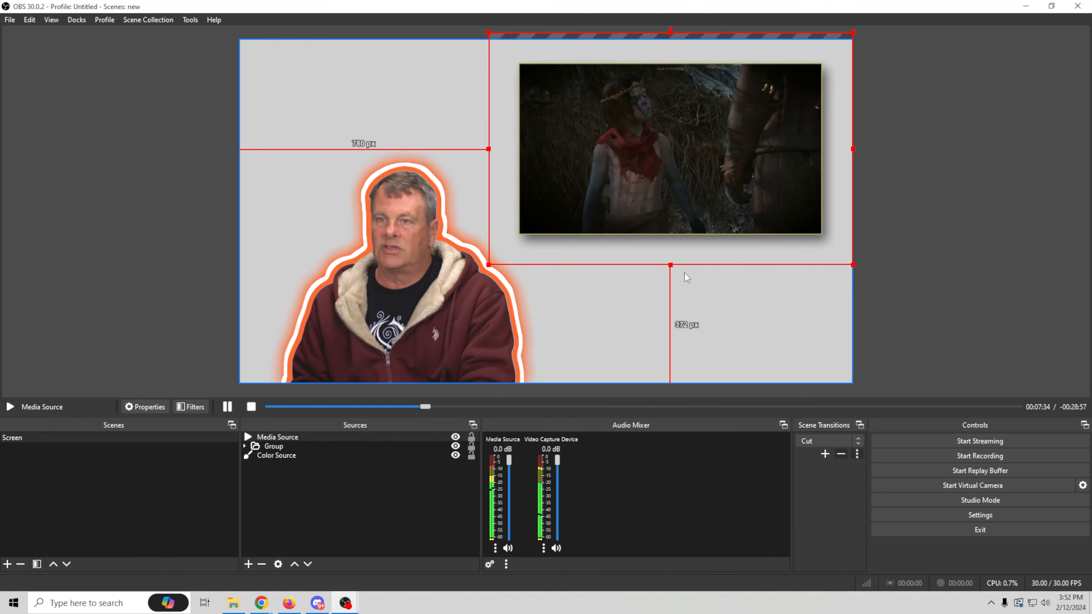
- Shift the Media Source slightly down and left, within the canvas's upper-right corner, and set its Shadow filter's intensity to 53.00%
mouse_move(644, 172)
left_mouse_down()
mouse_move(675, 205)
mouse_move(665, 159)
mouse_move(652, 176)
left_mouse_up()
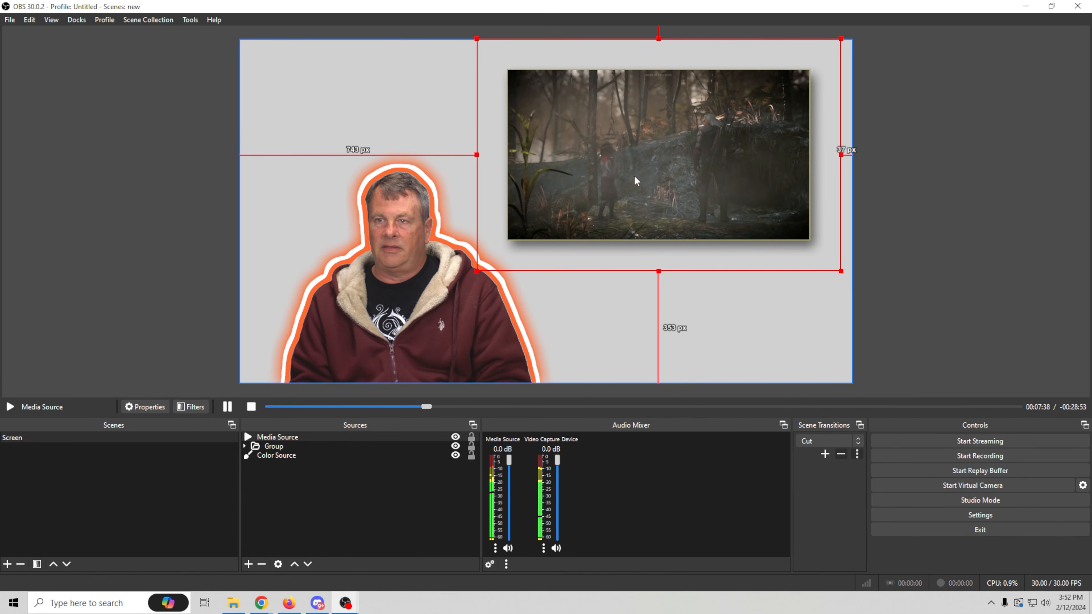
right_click(693, 179)
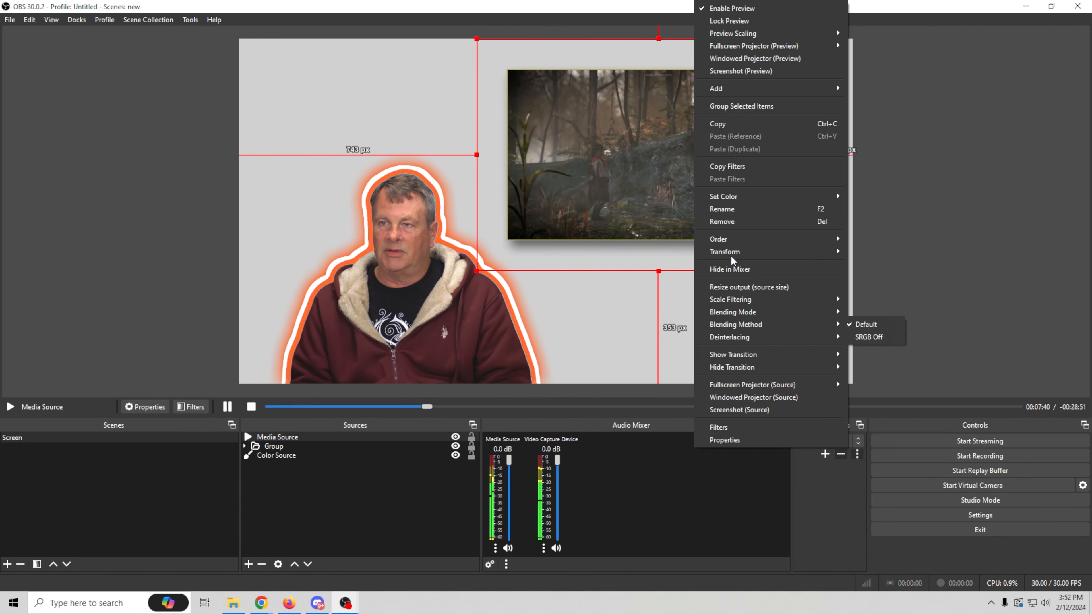
left_click(733, 425)
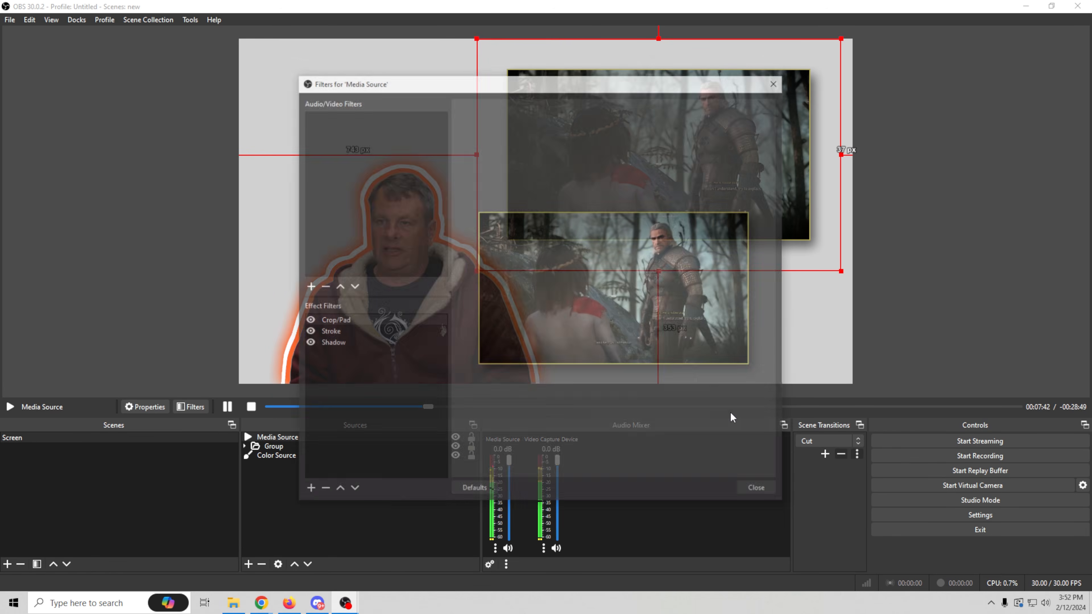
left_click(355, 343)
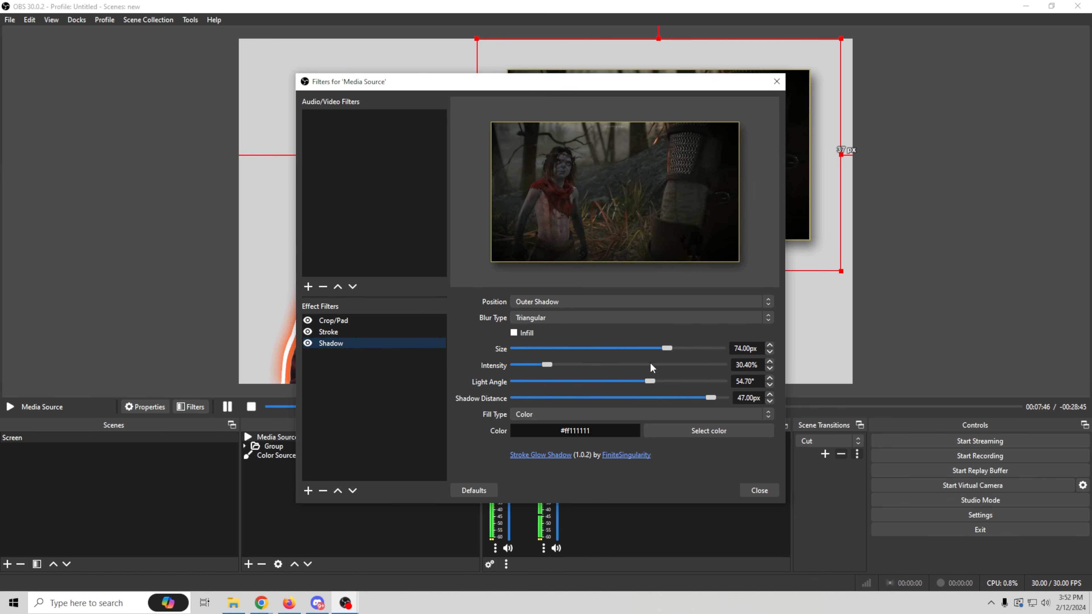
left_click_drag(544, 364, 567, 369)
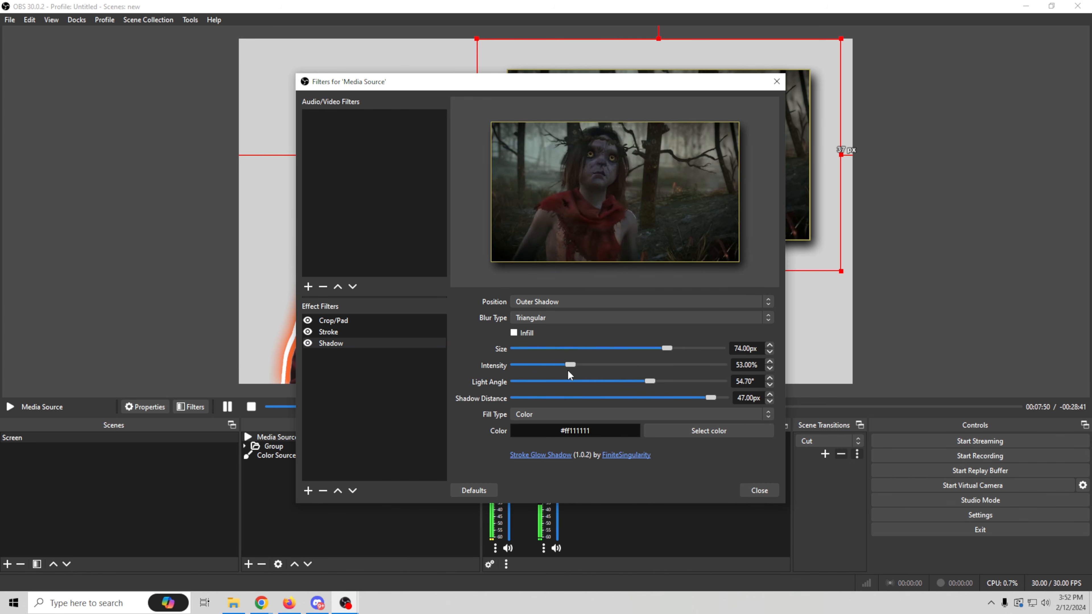
left_click(759, 490)
mouse_move(709, 183)
left_mouse_down()
mouse_move(706, 227)
mouse_move(699, 192)
mouse_move(713, 177)
left_mouse_up()
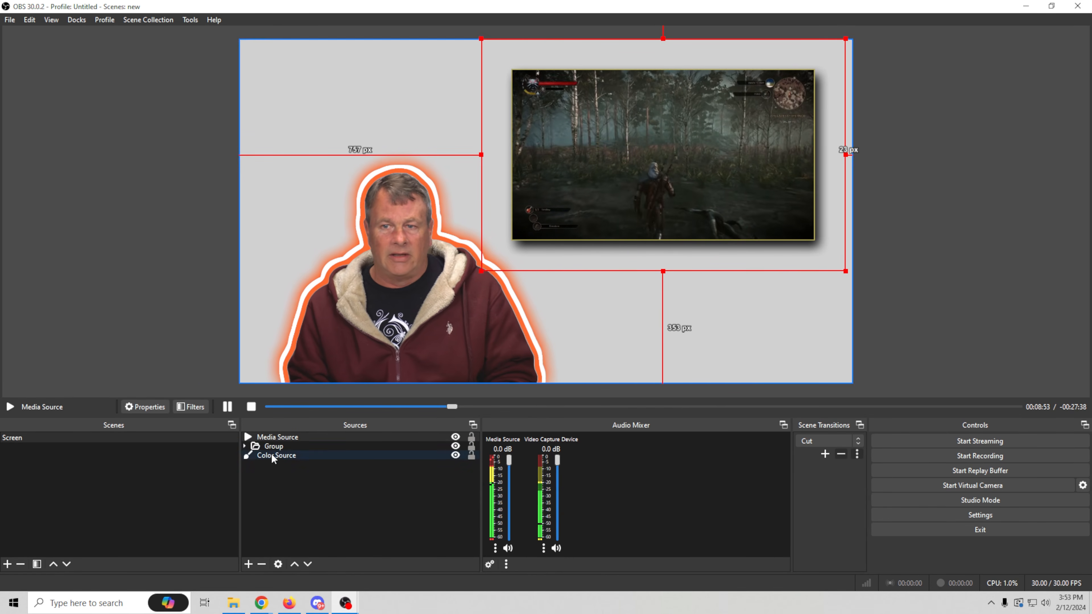
- Add an Audio Move filter with its default name to the Video Capture Device inside the Group
left_click(245, 446)
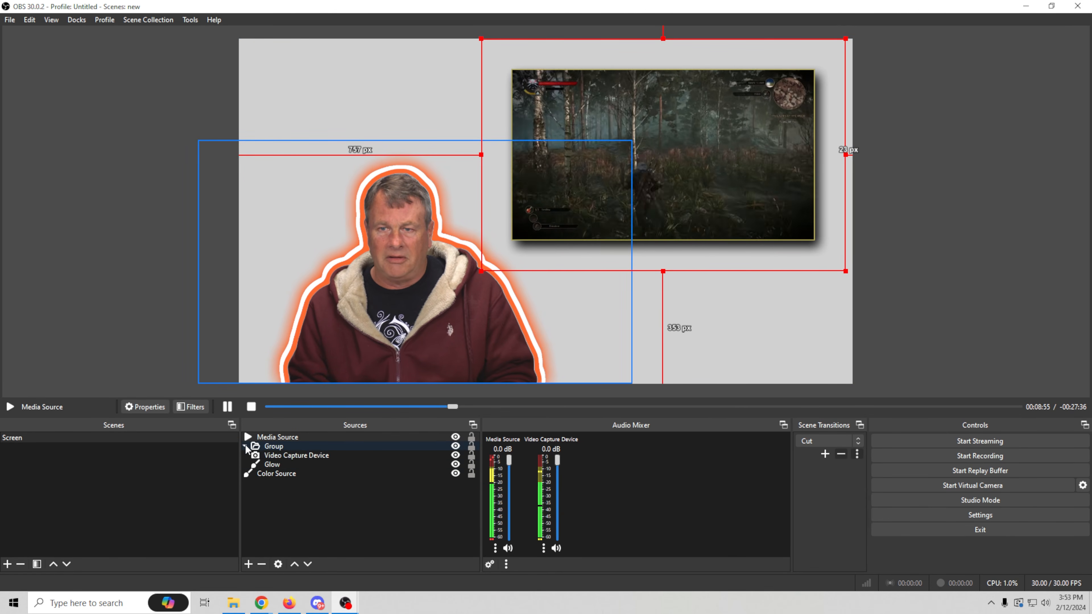
left_click(296, 456)
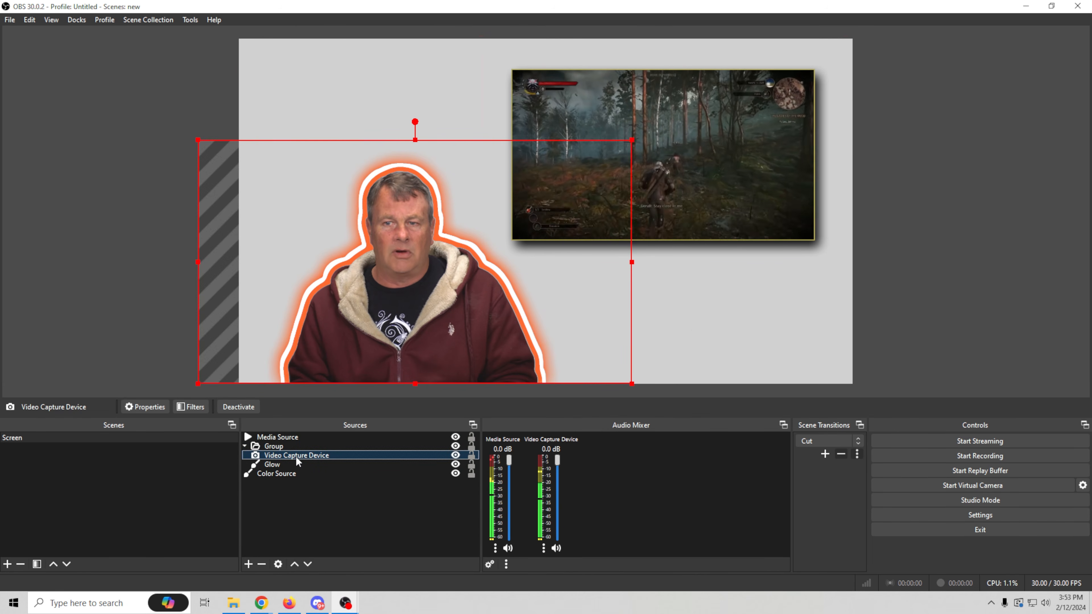
right_click(316, 455)
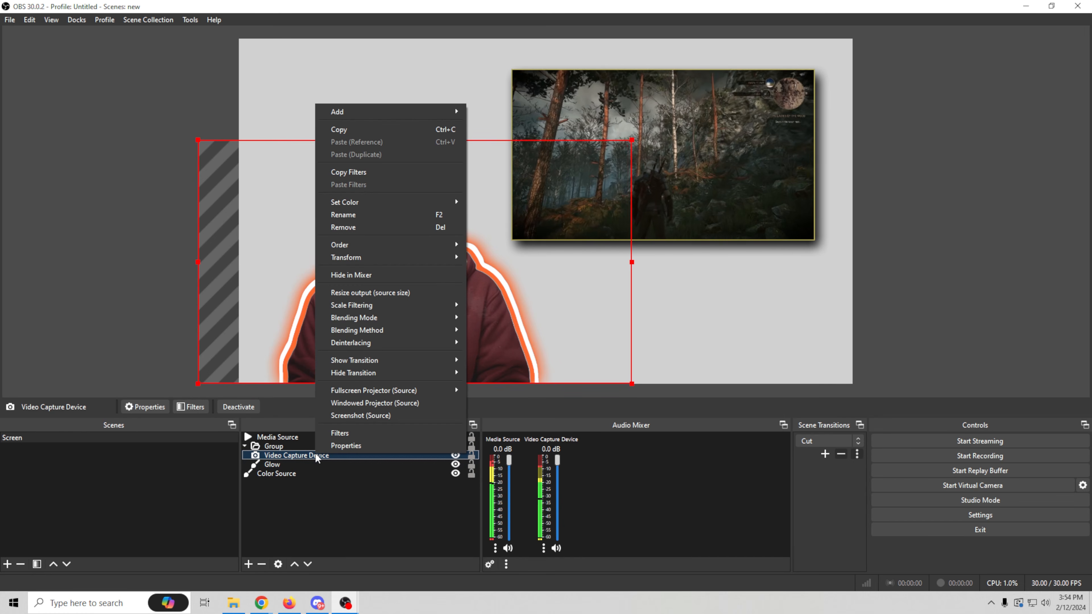
left_click(337, 436)
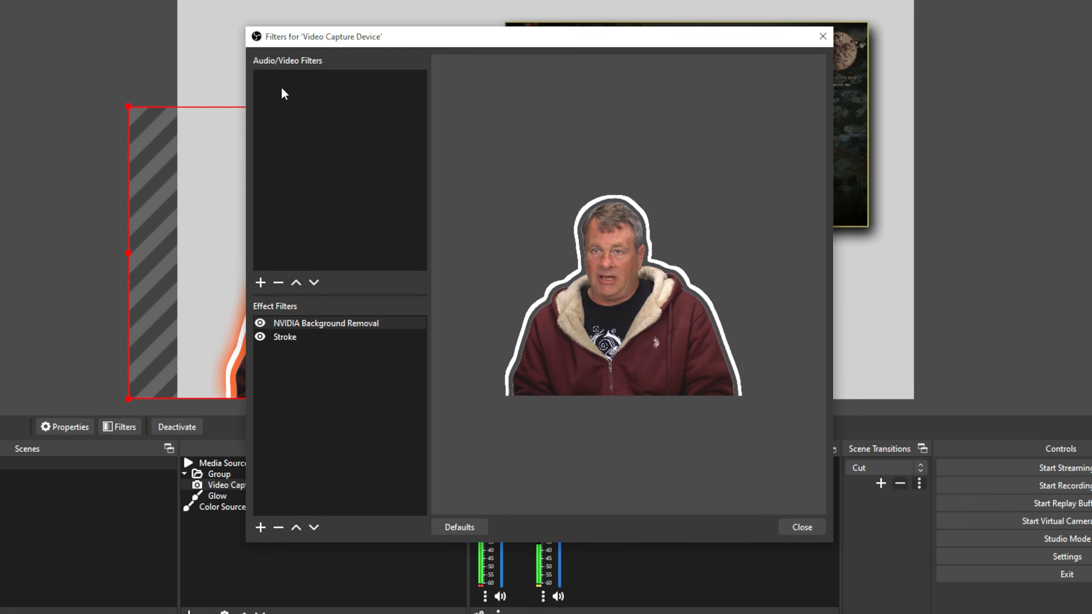
left_click(260, 283)
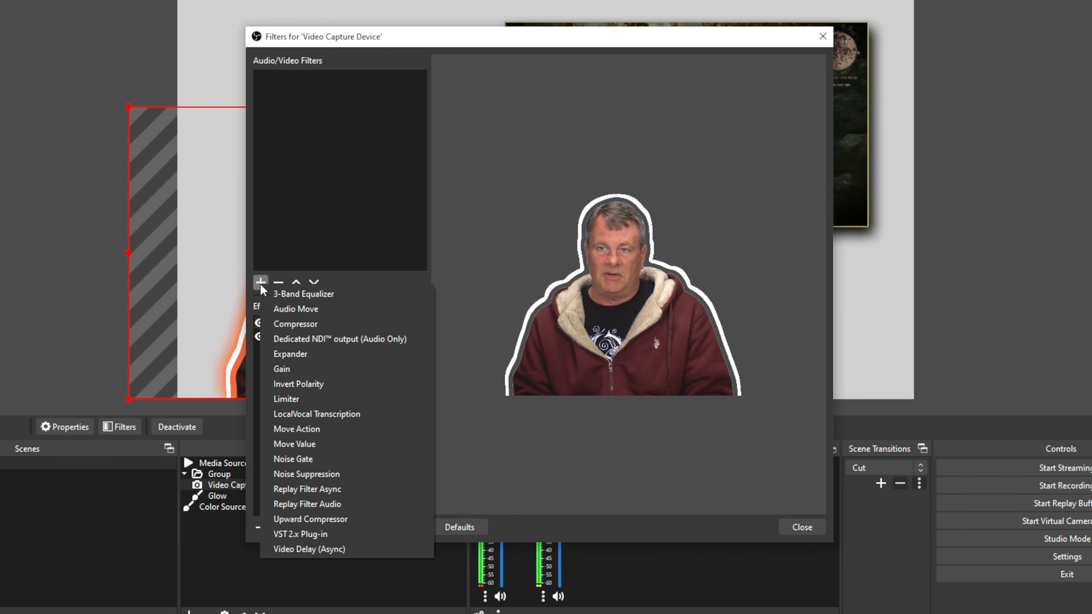
left_click(299, 316)
left_click(501, 308)
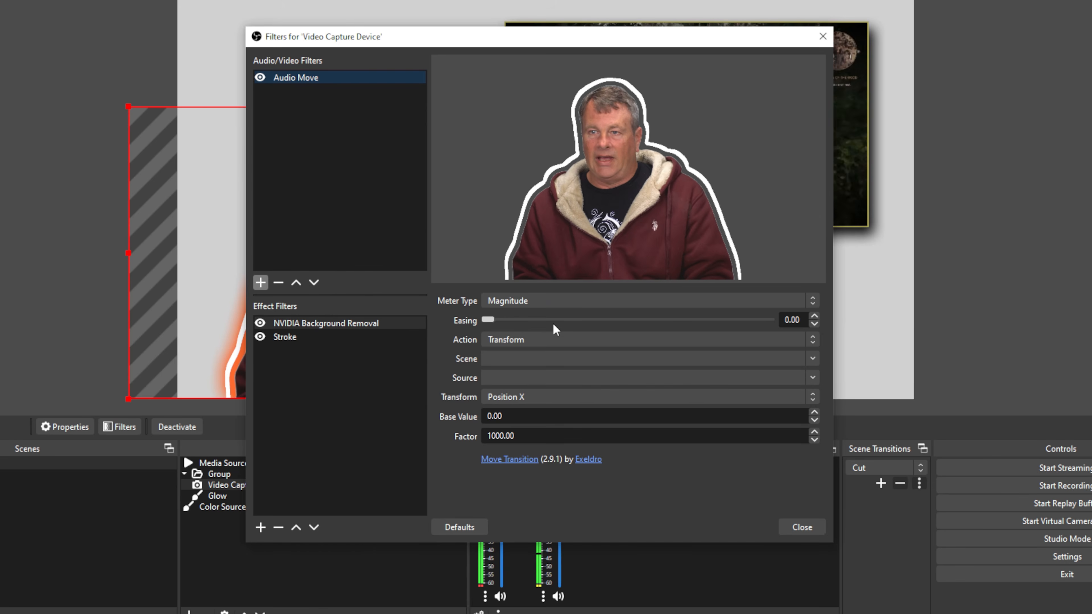
- Configure the Audio Move filter with action Setting, targeting the Stroke Size of the Video Capture Device's Stroke filter
left_click(536, 344)
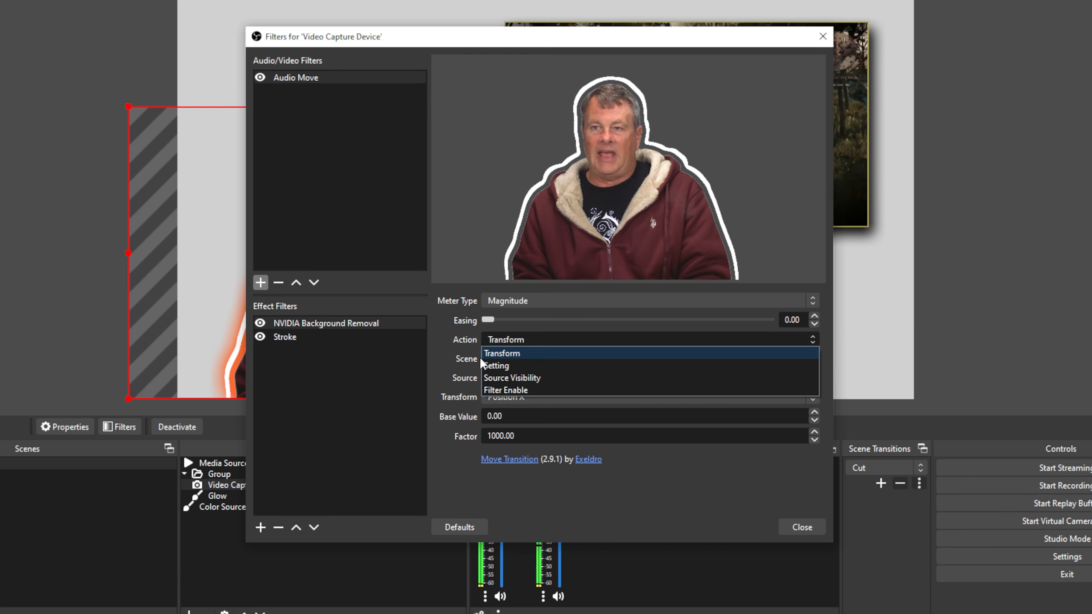
left_click(505, 371)
left_click(516, 358)
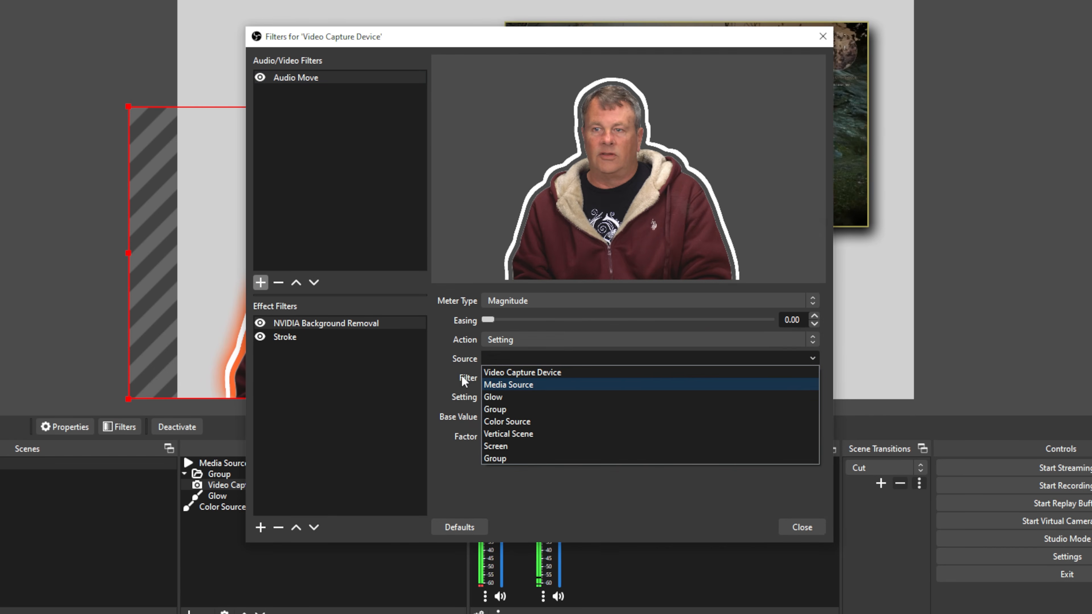
left_click(506, 373)
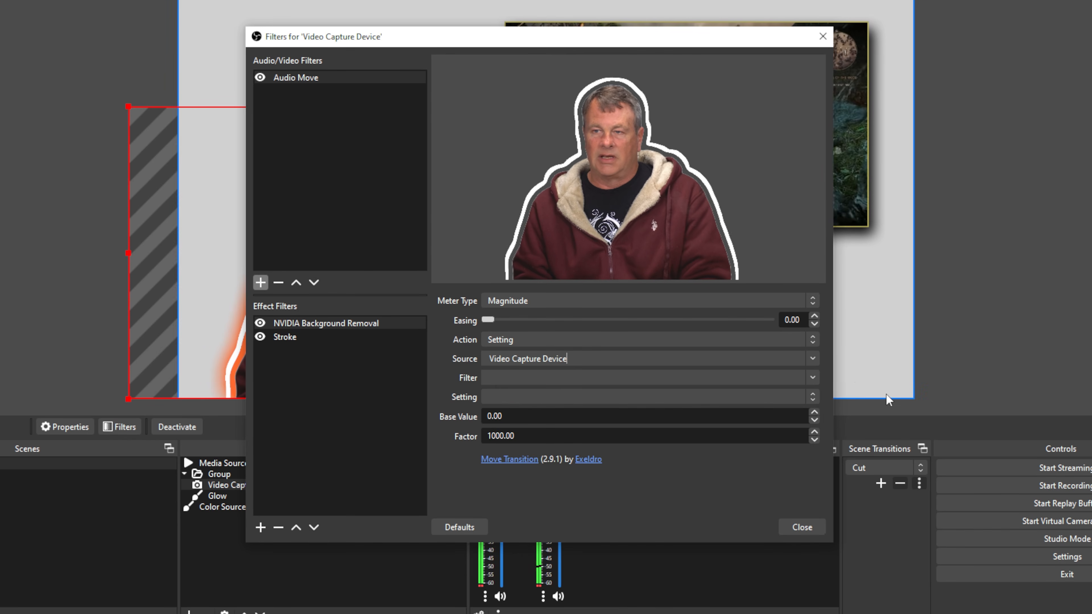
left_click(808, 378)
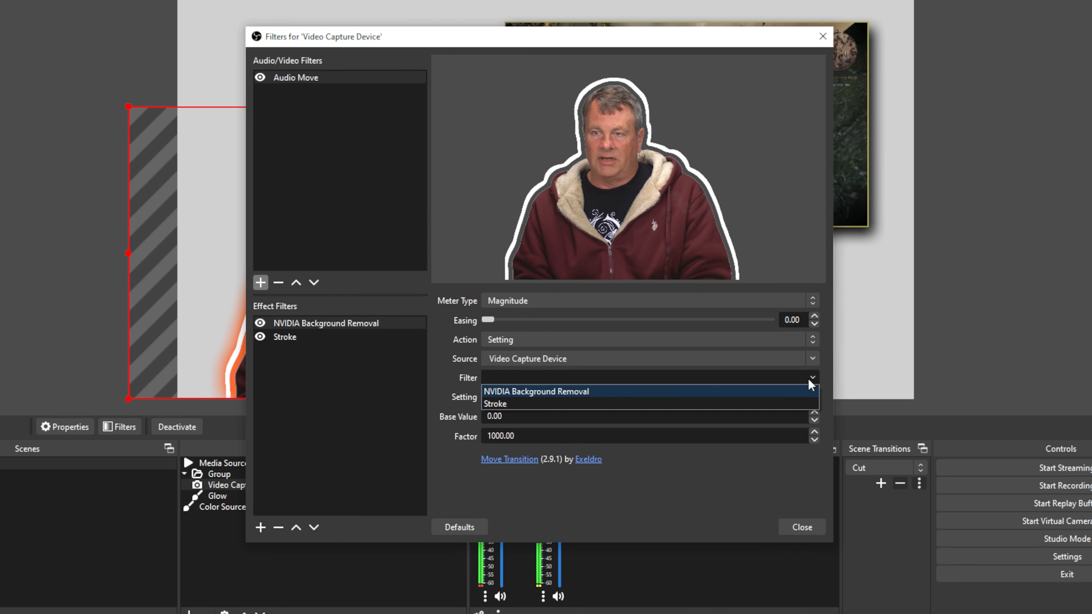
left_click(627, 404)
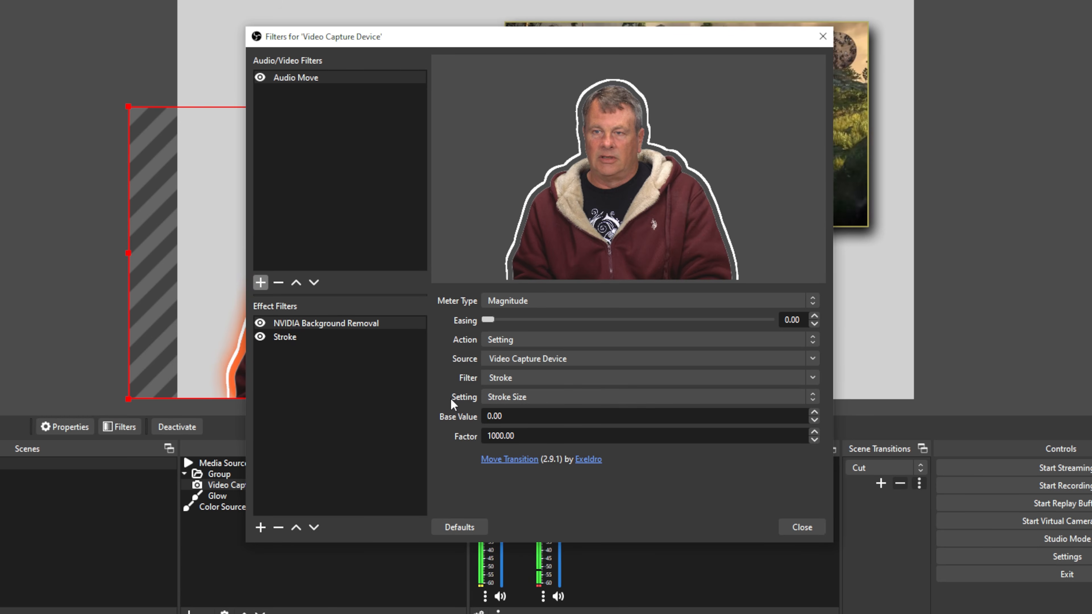
left_click(529, 382)
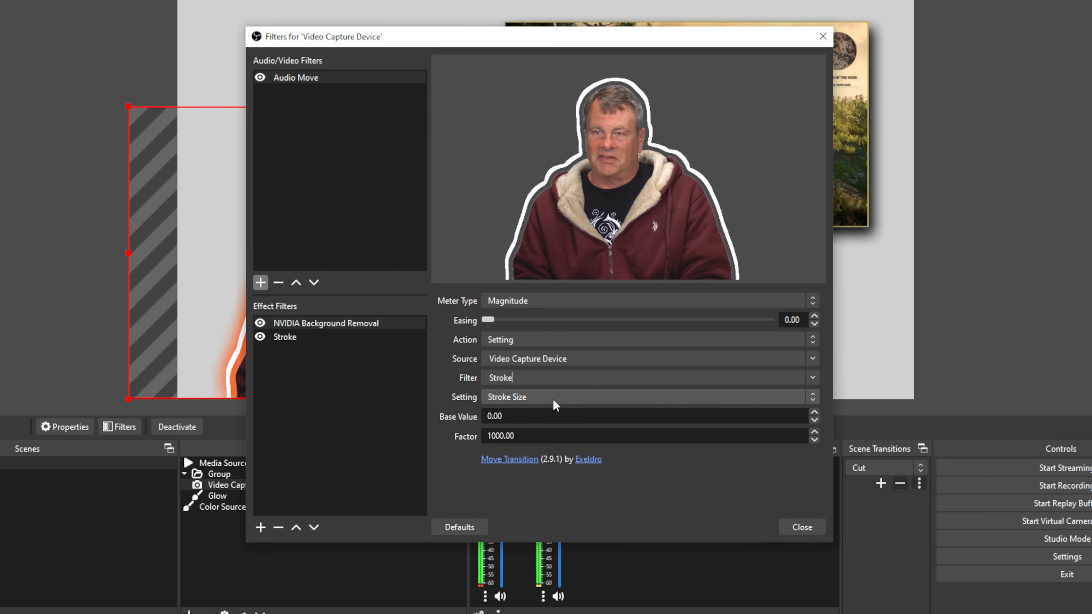
- Keep the Audio Move filter's meter type at Magnitude, and set its easing to 58.29 and base value to -20
left_click(812, 301)
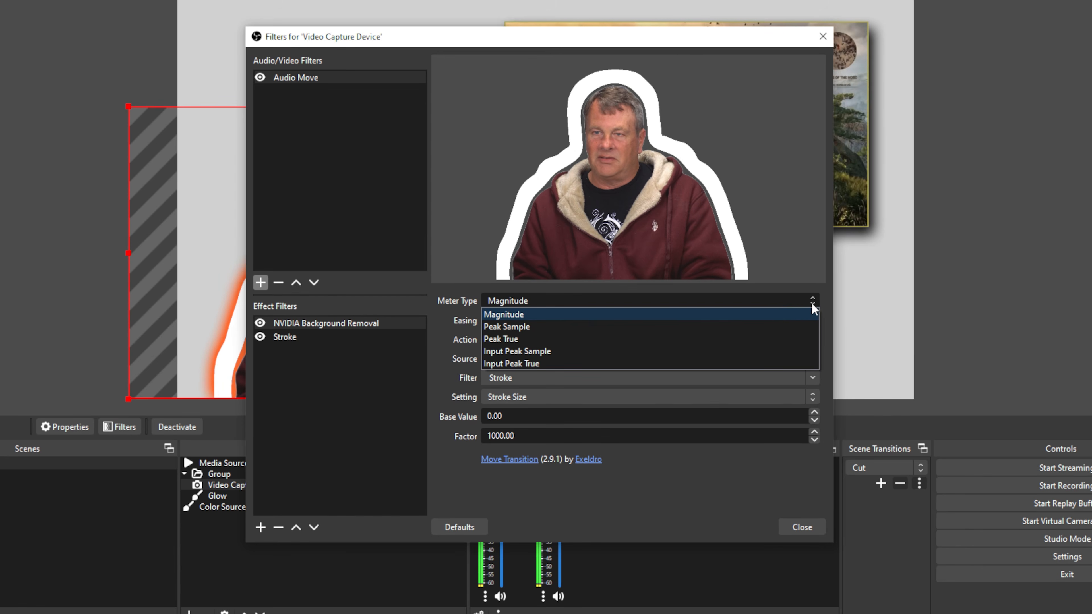
left_click(680, 315)
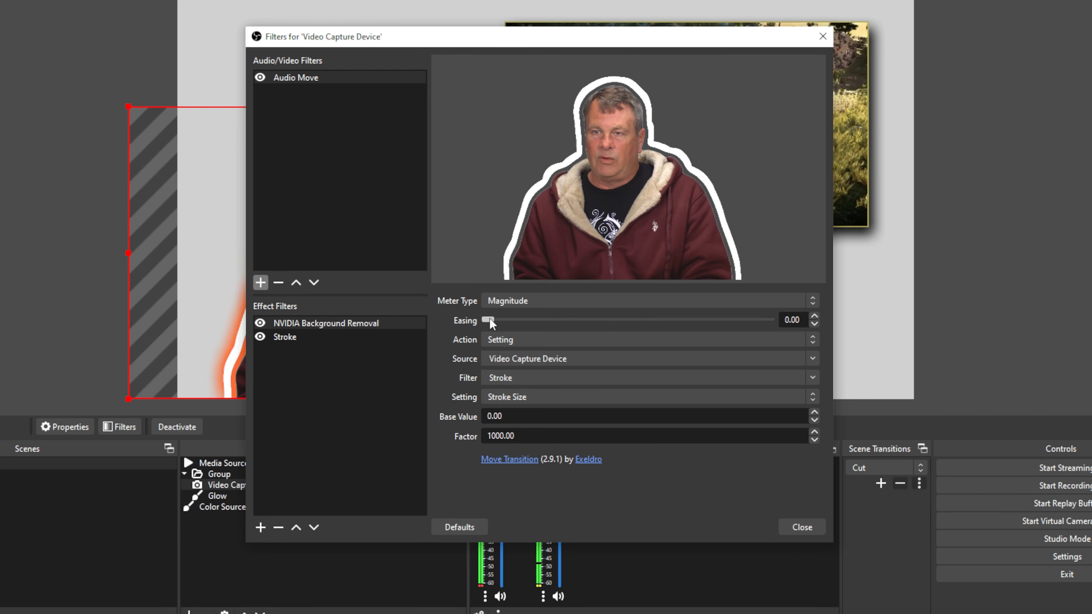
mouse_move(623, 327)
left_mouse_down()
mouse_move(670, 328)
mouse_move(652, 328)
left_mouse_up()
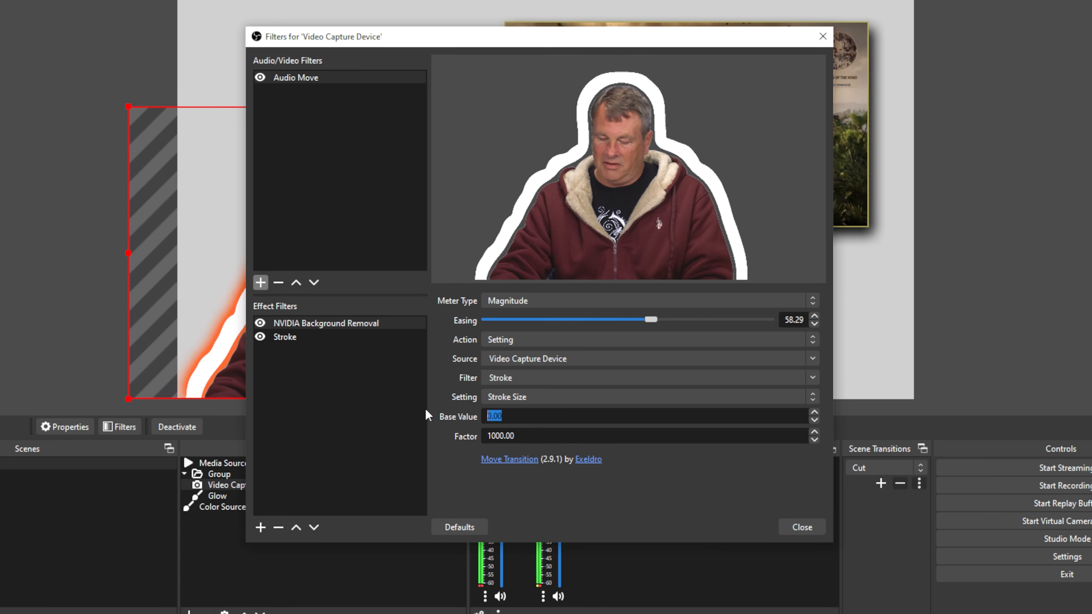
type("-20")
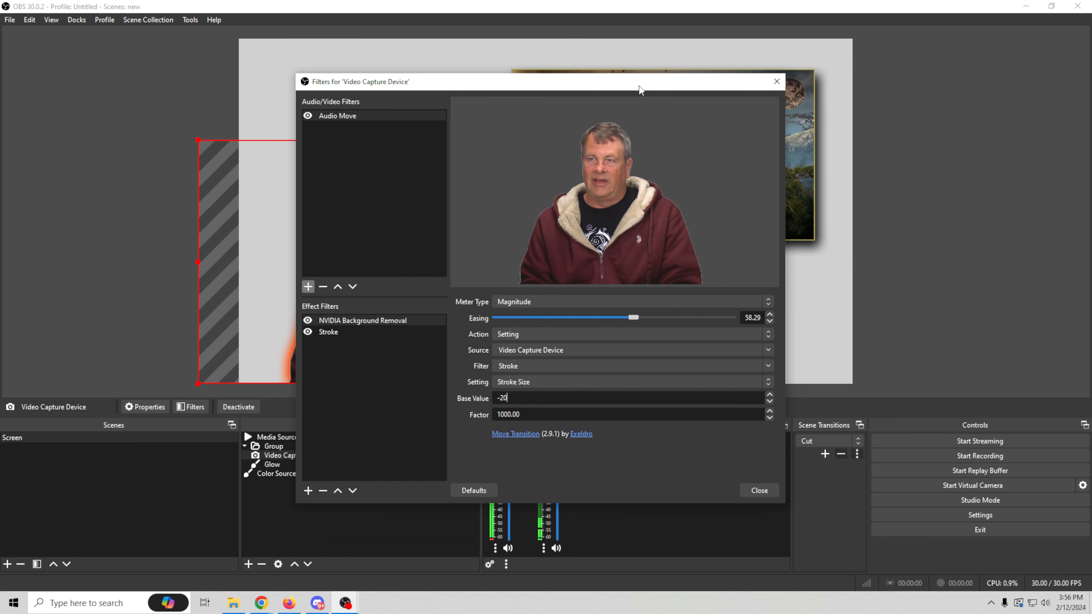
- Move the filters window aside to check the webcam's audio-driven stroke on the canvas while keeping the filter settings in view
left_click_drag(639, 89, 625, 425)
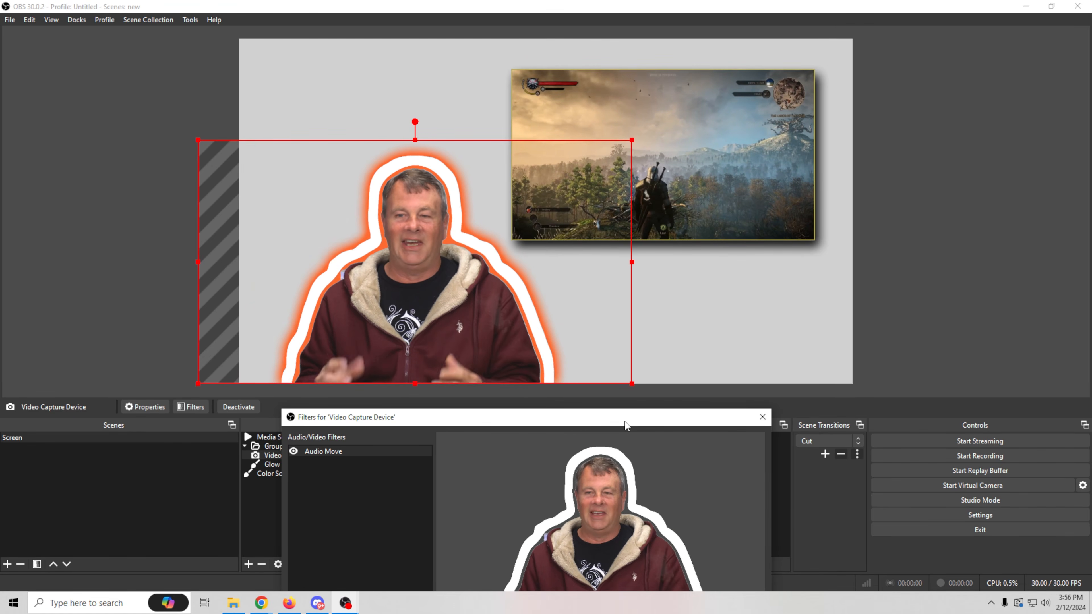
left_click_drag(650, 420, 675, 153)
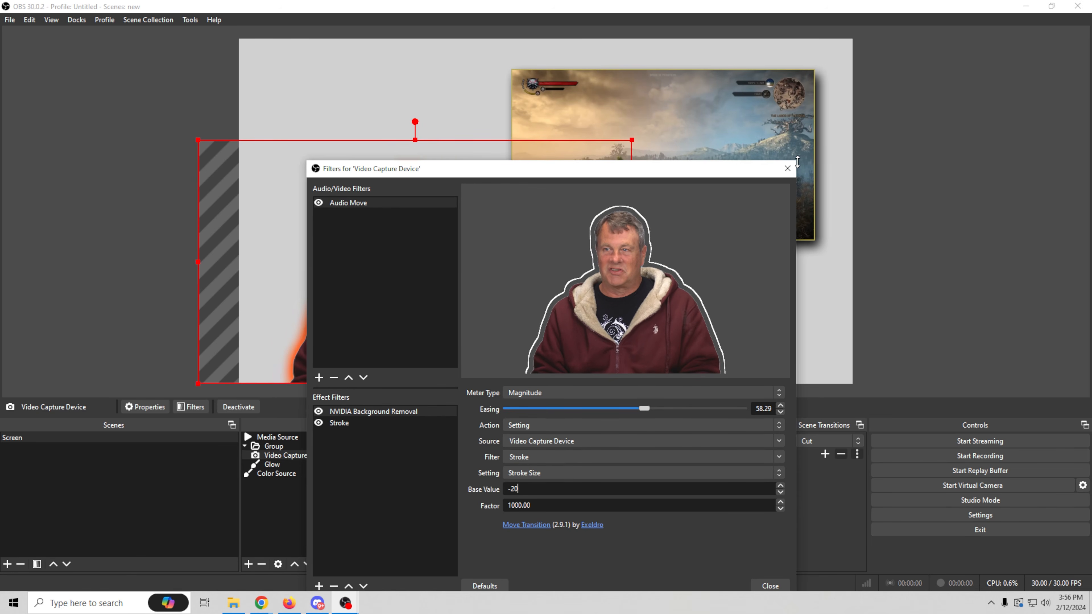
left_click_drag(731, 152, 916, 116)
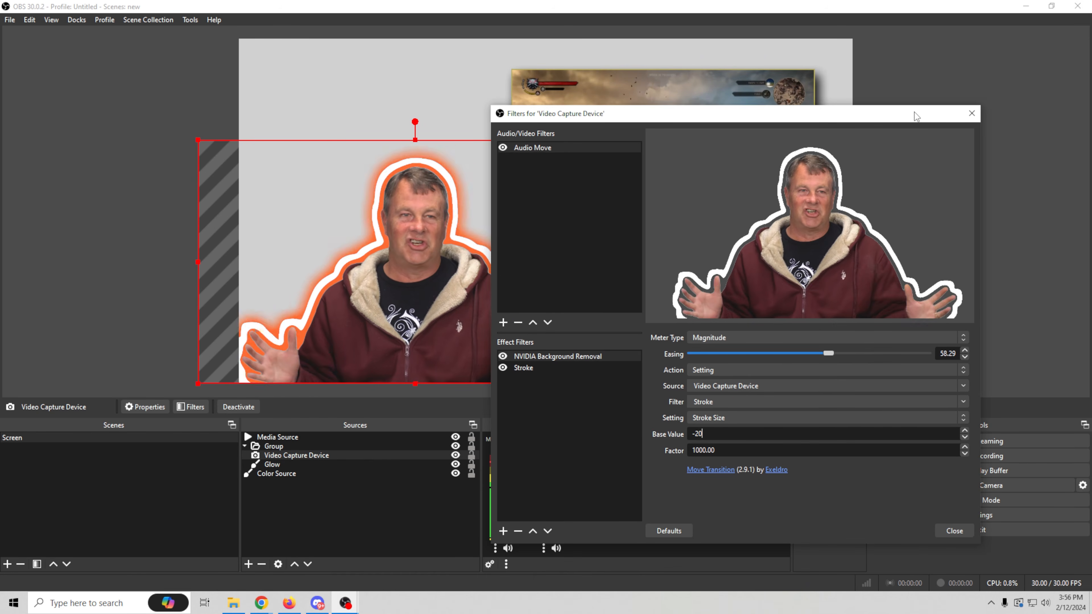